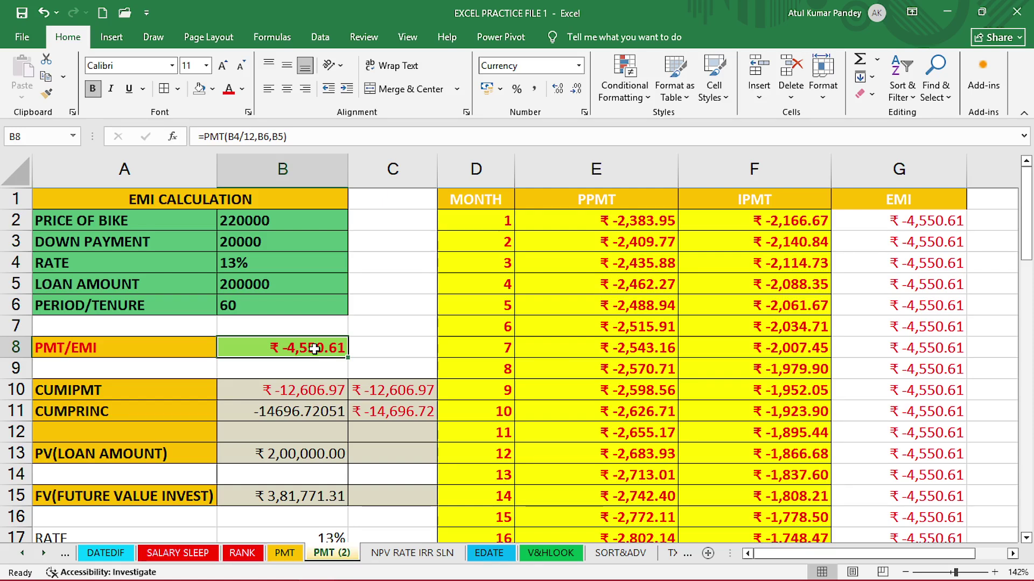
Review the monthly PPMT, IPMT and EMI columns, the PMT/EMI cell, and the CUMIPMT, CUMPRINC, PV, FV and RATE labels.
click(885, 225)
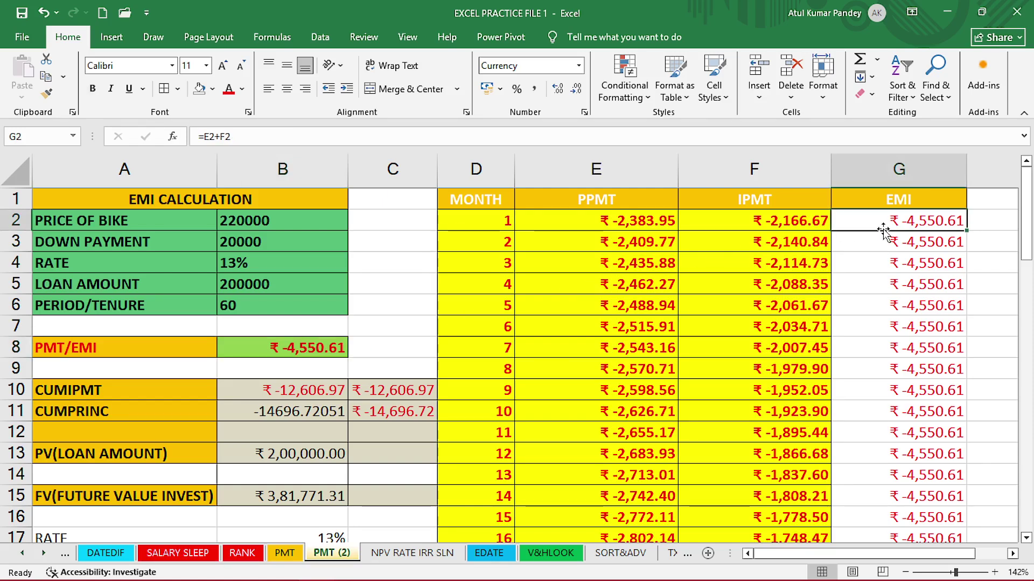
drag(619, 222, 625, 264)
drag(733, 224, 735, 294)
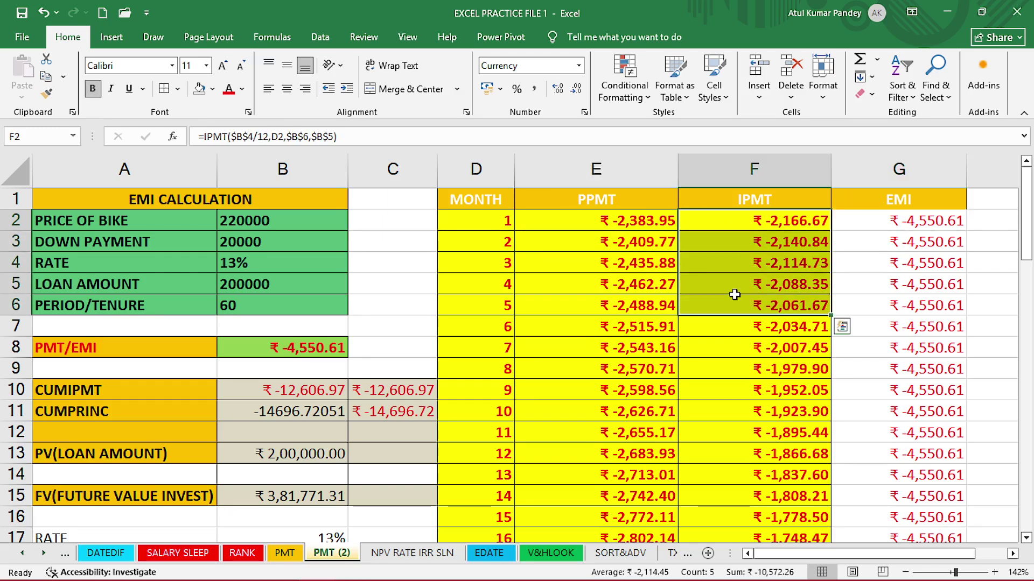
click(682, 408)
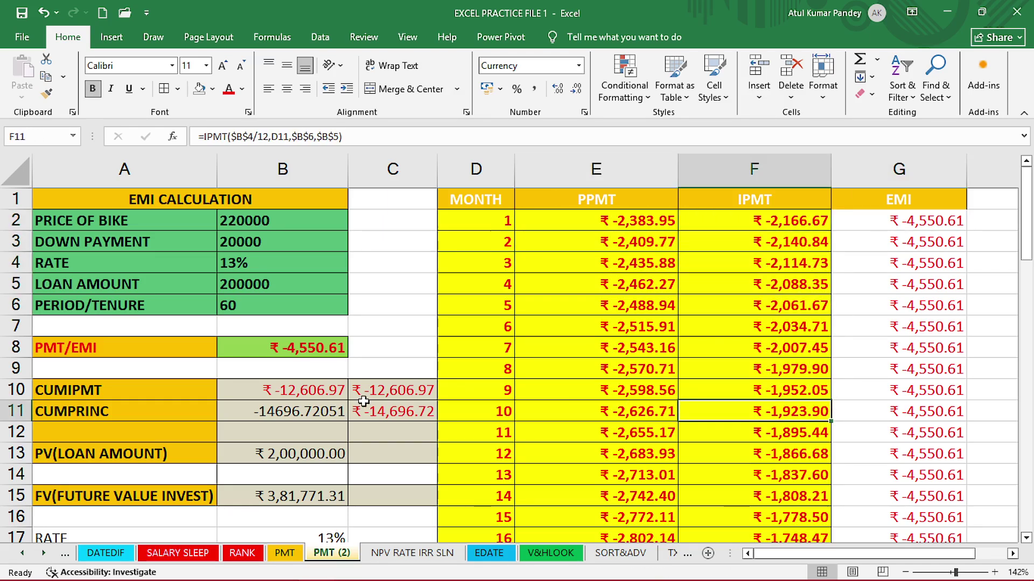
click(307, 351)
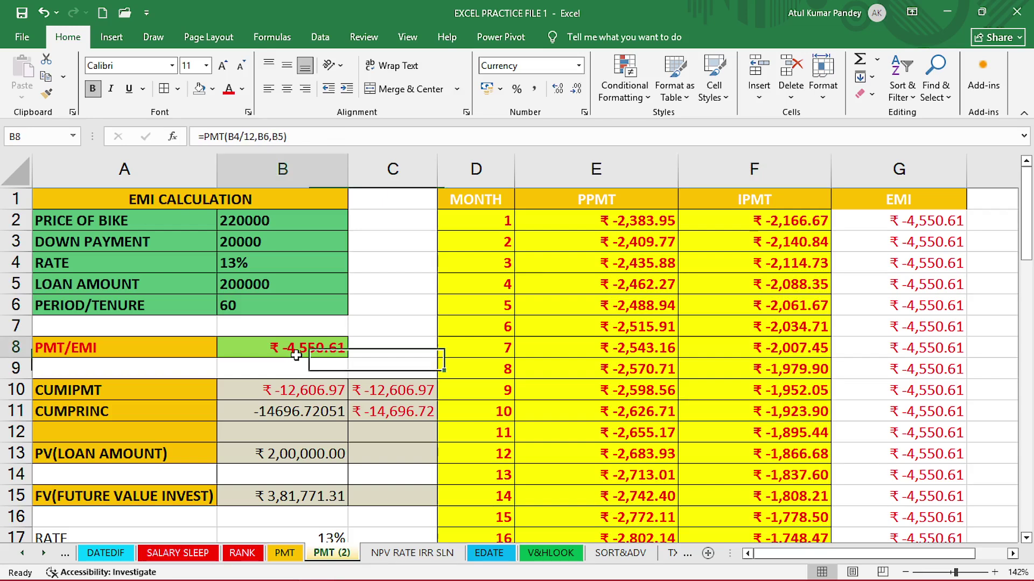
click(126, 394)
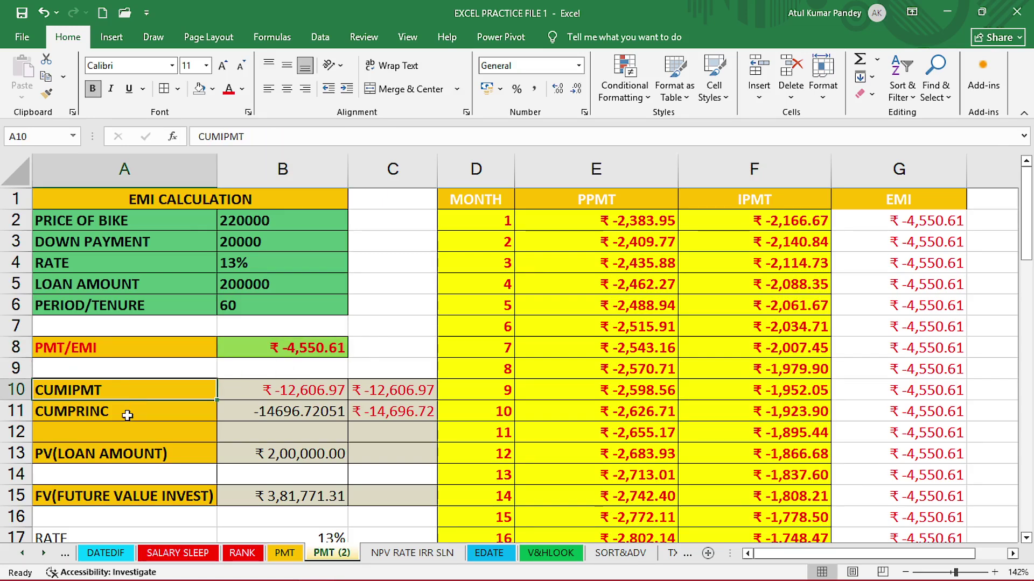
click(127, 415)
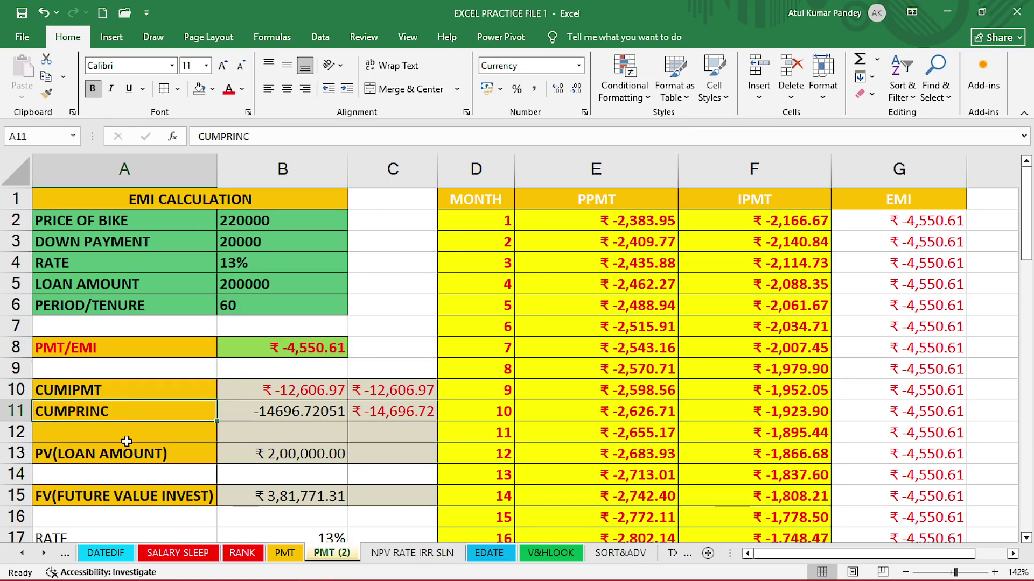
click(128, 453)
click(123, 488)
click(121, 534)
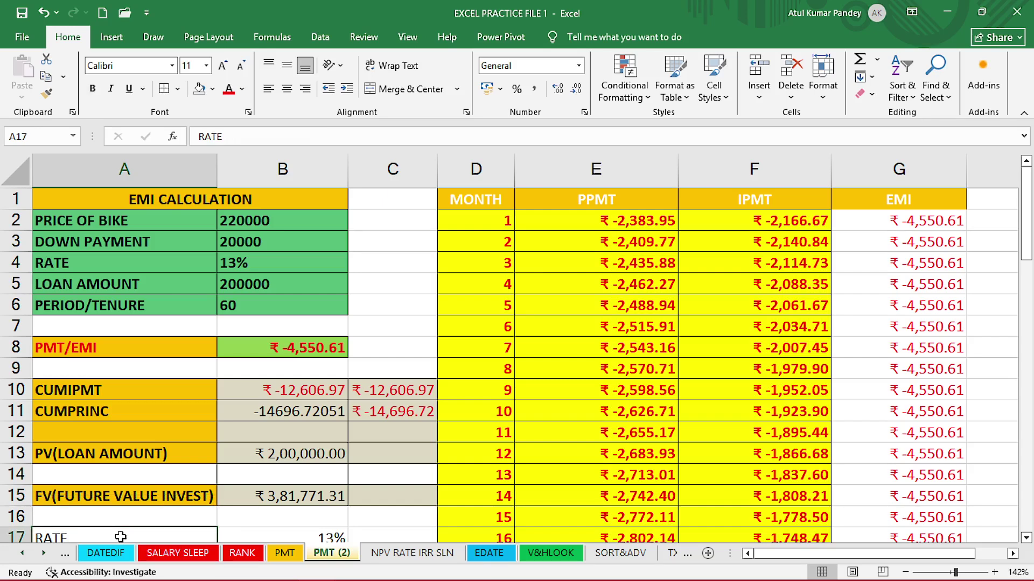
click(572, 204)
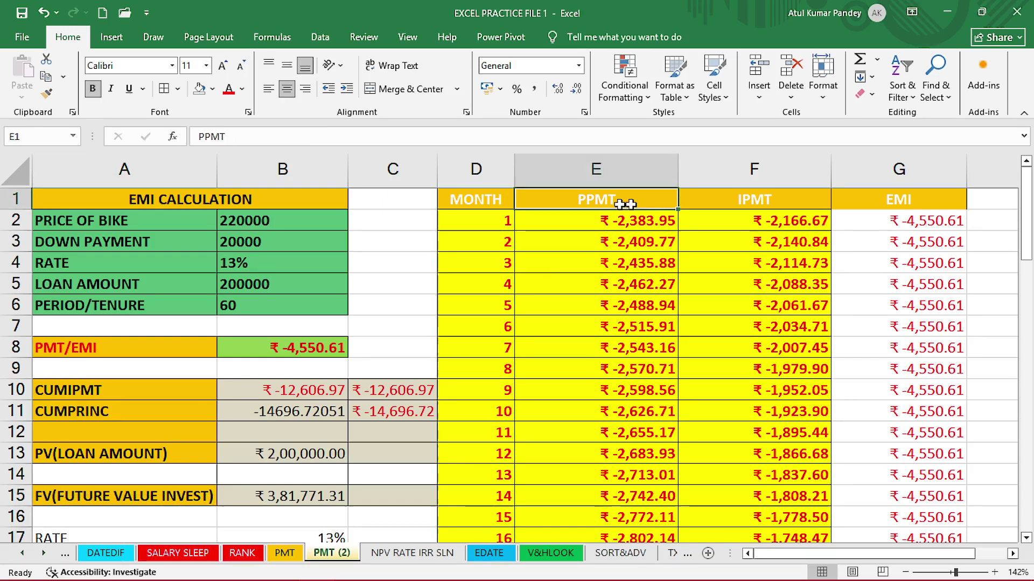
click(726, 202)
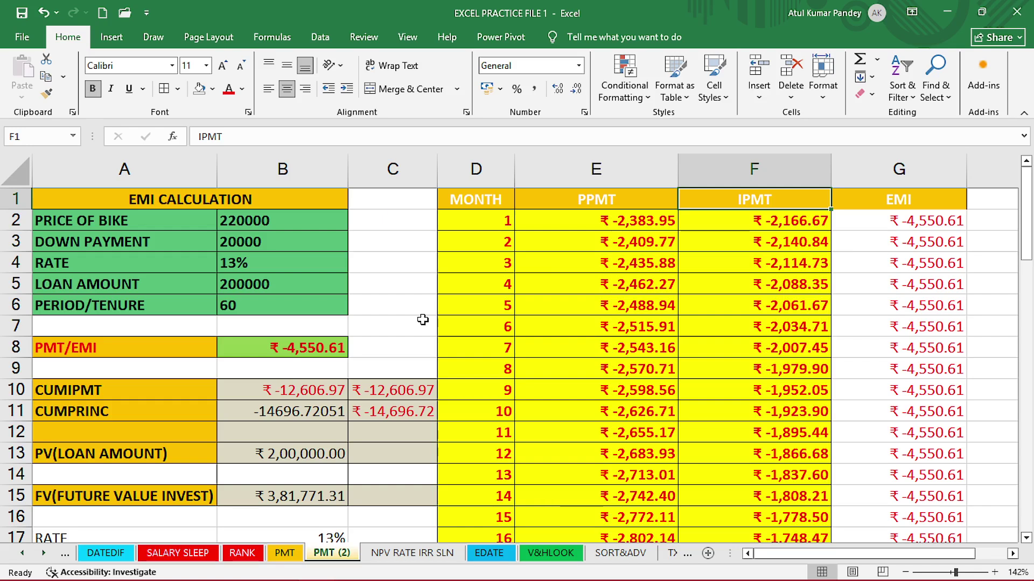
click(283, 348)
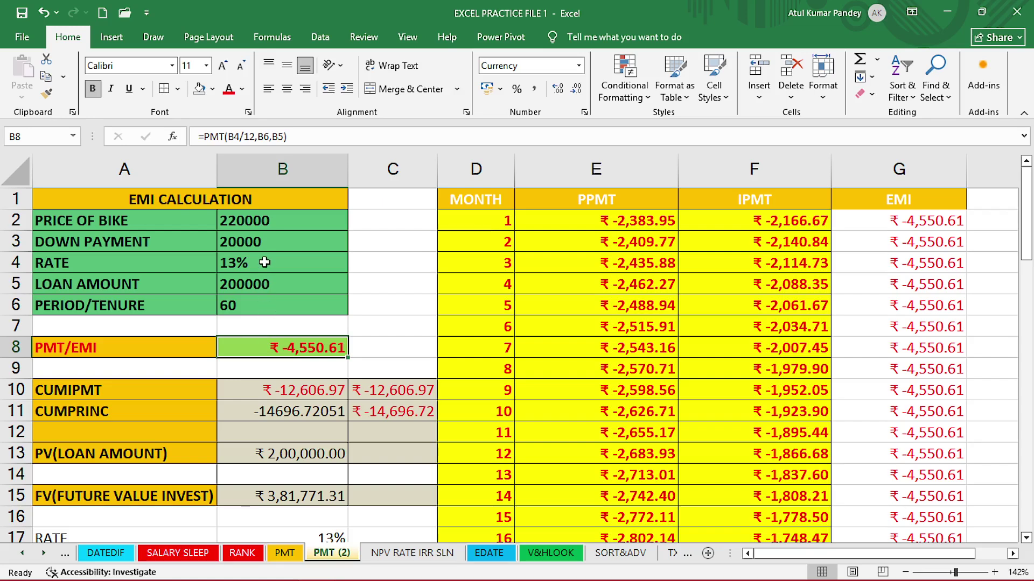
Examine the bike loan inputs in B2:B6: price, down payment, rate, loan amount formula and tenure.
click(108, 221)
click(227, 221)
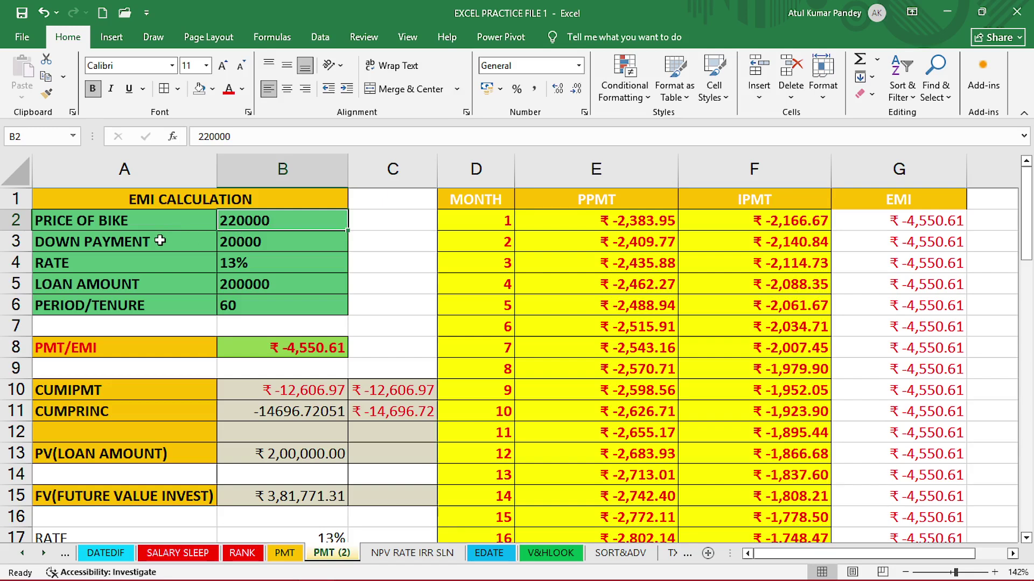
click(207, 242)
click(233, 242)
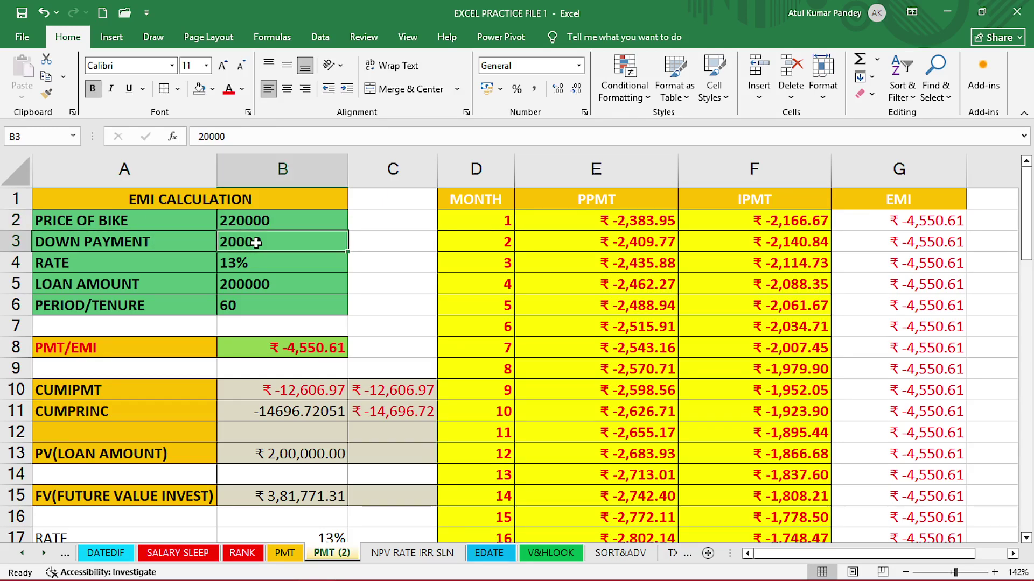
click(224, 280)
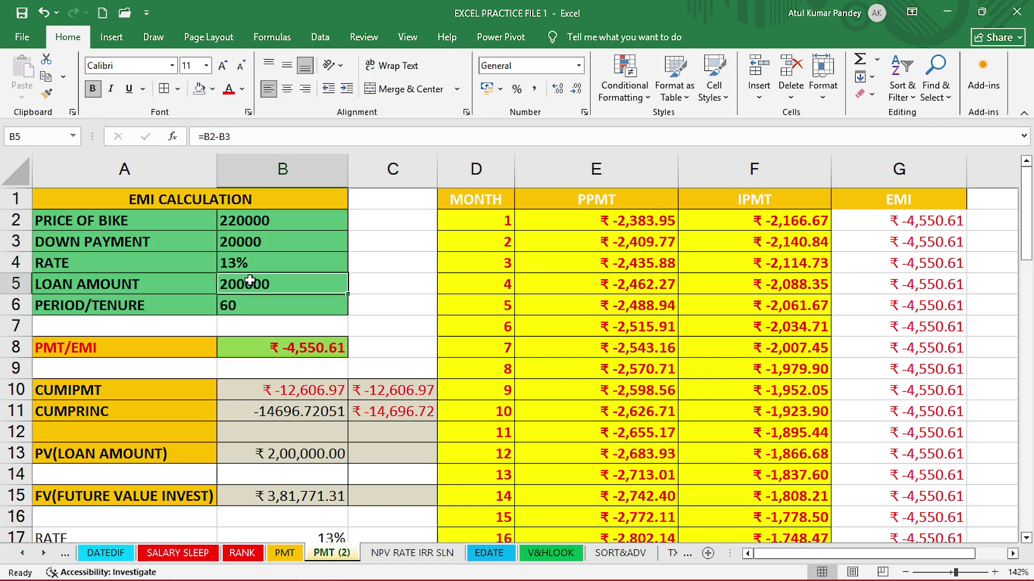
click(165, 287)
click(242, 288)
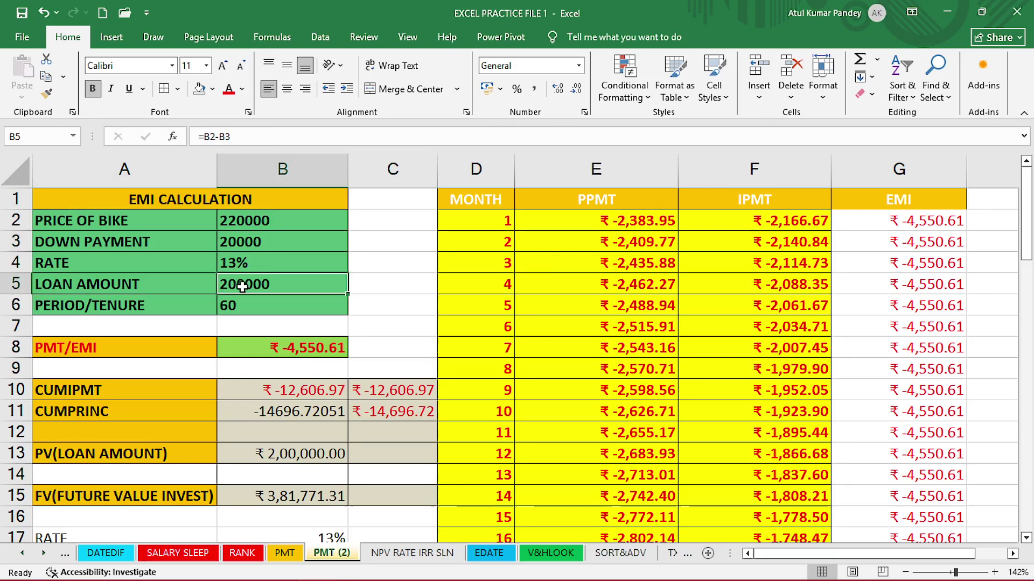
click(256, 221)
click(256, 241)
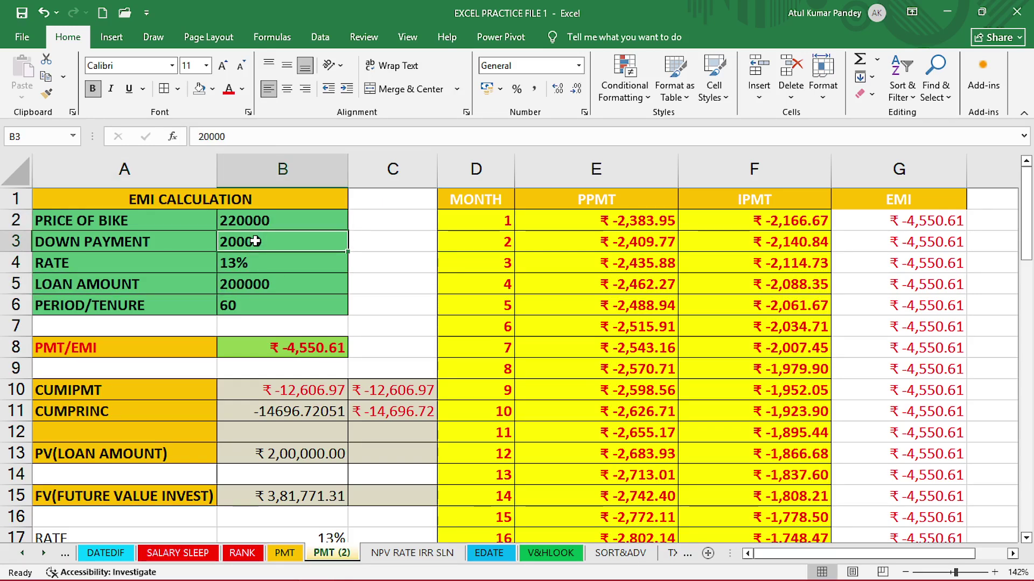
click(262, 287)
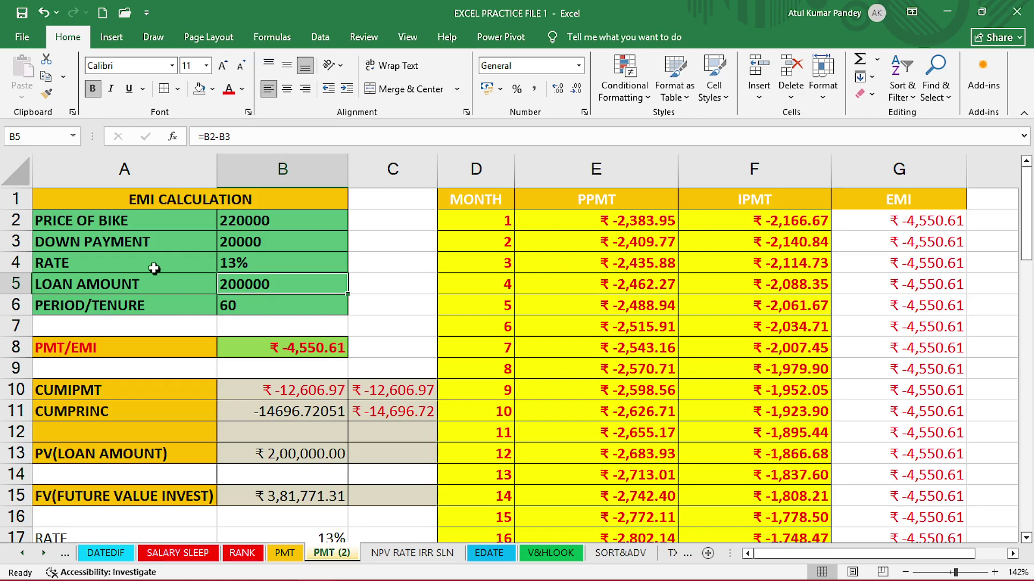
click(170, 265)
drag(170, 266, 254, 265)
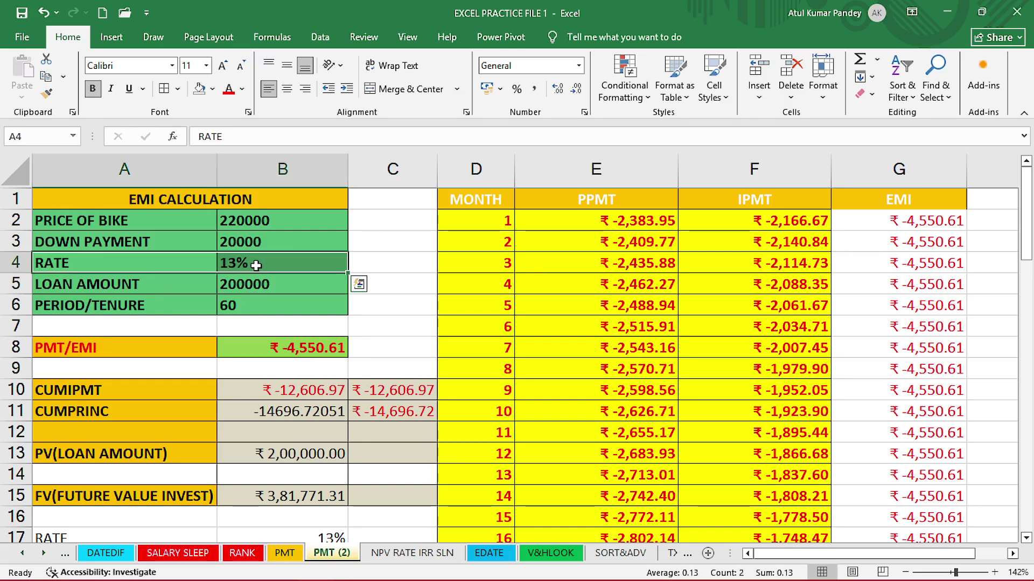
click(261, 265)
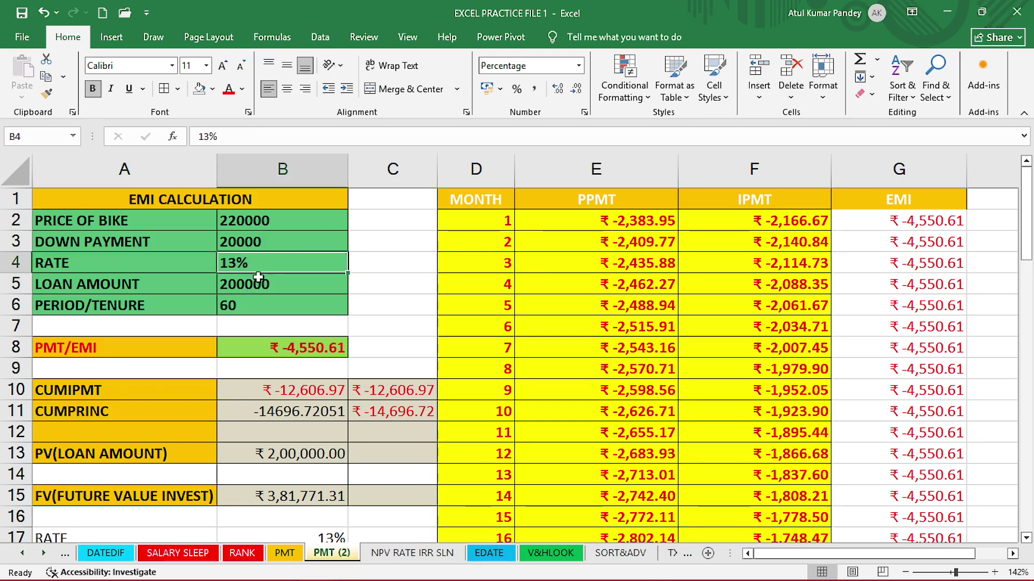
click(236, 305)
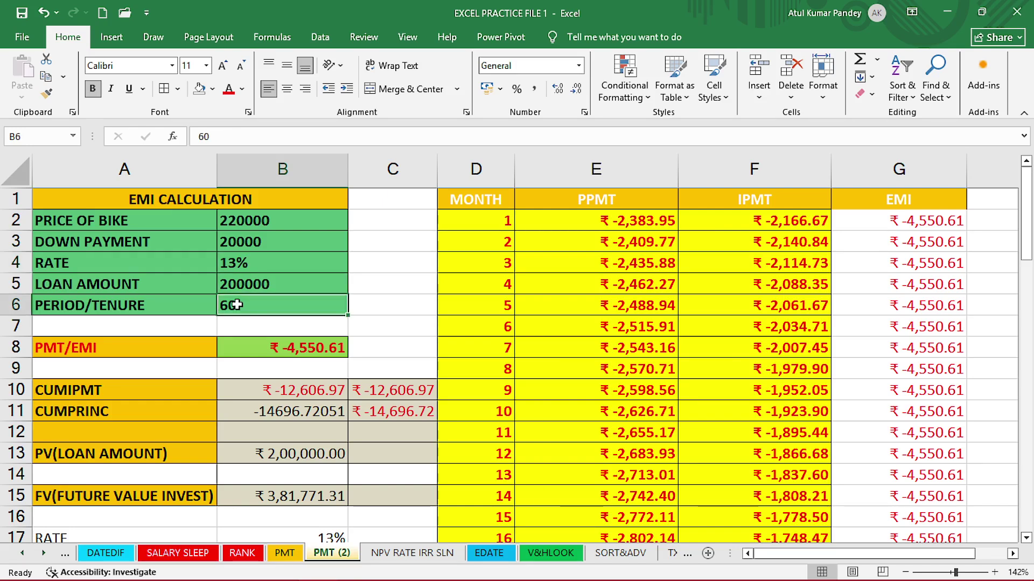
click(237, 285)
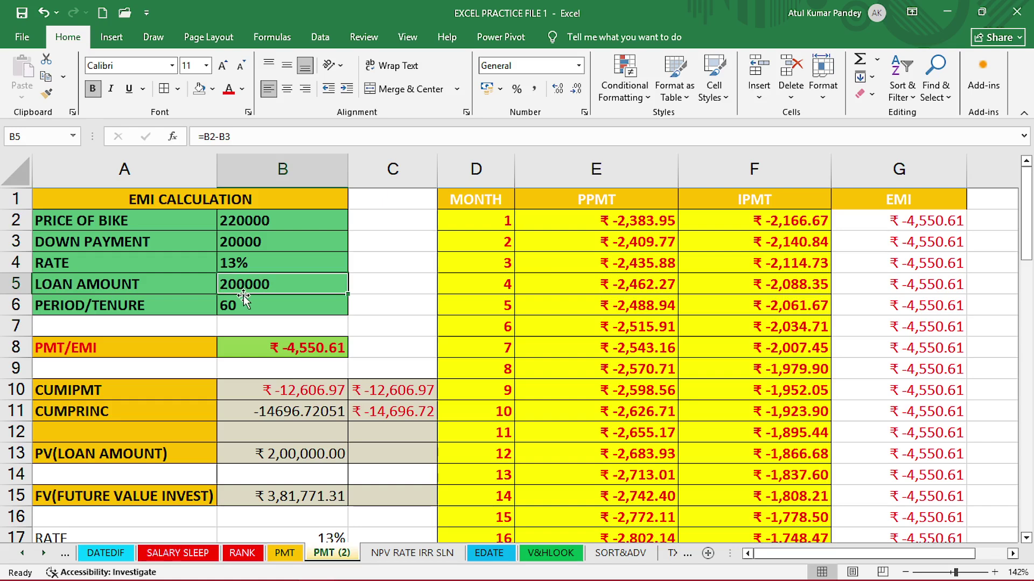
drag(252, 269, 249, 301)
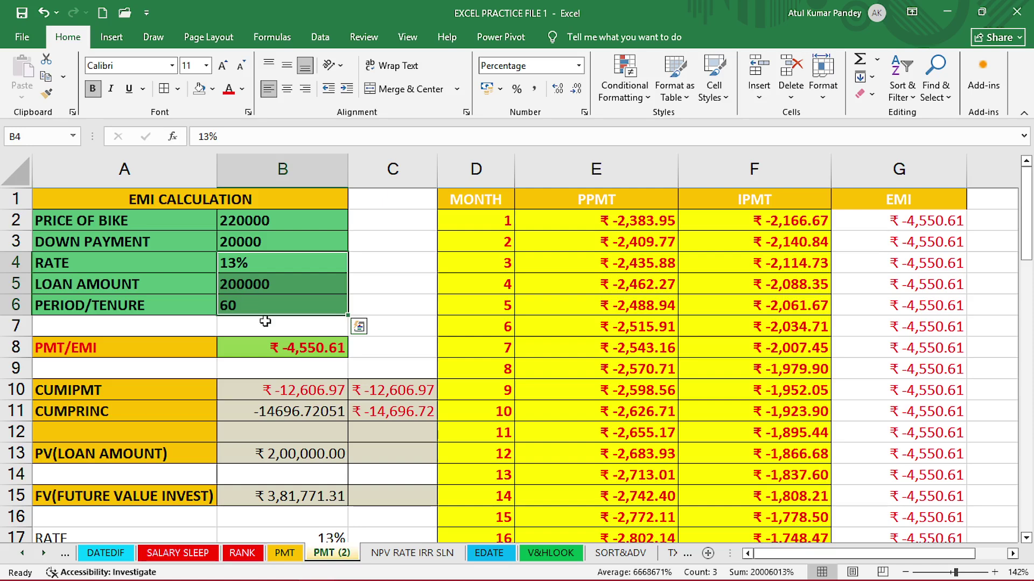
Clear the PMT/EMI cell B8 and begin a PMT formula there with B4/12 as the monthly rate.
click(275, 349)
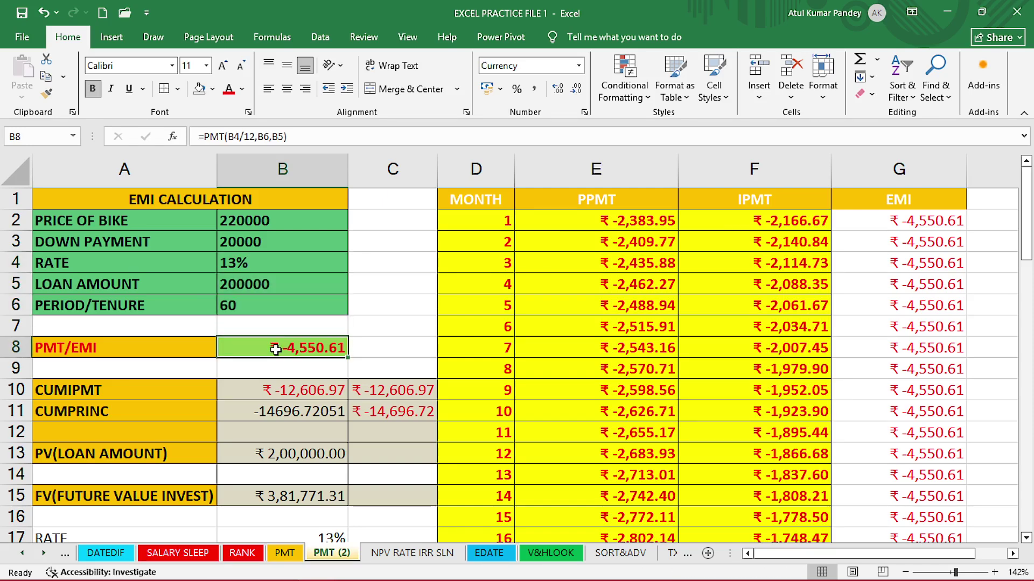
key(Delete)
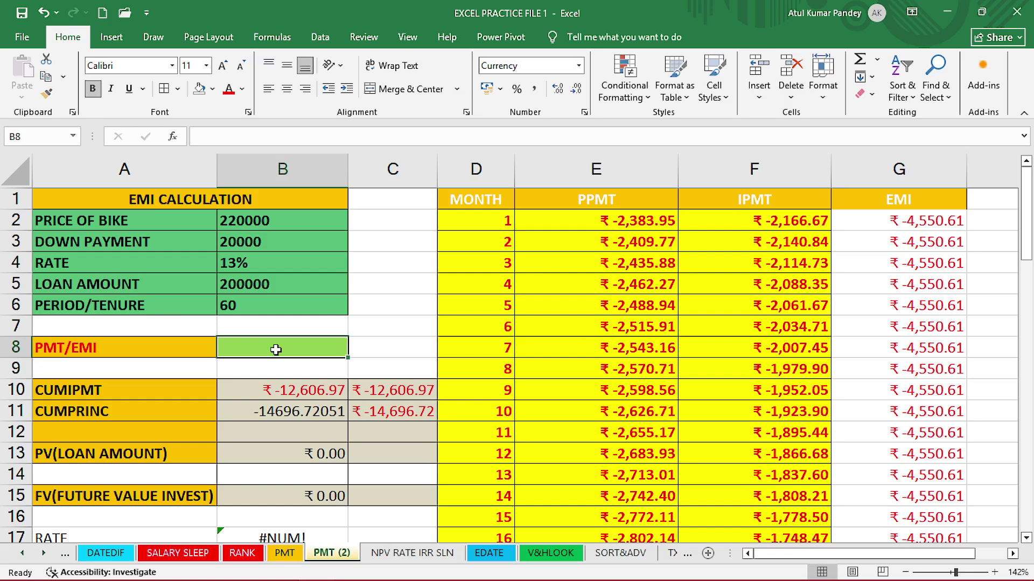
text(=PMT)
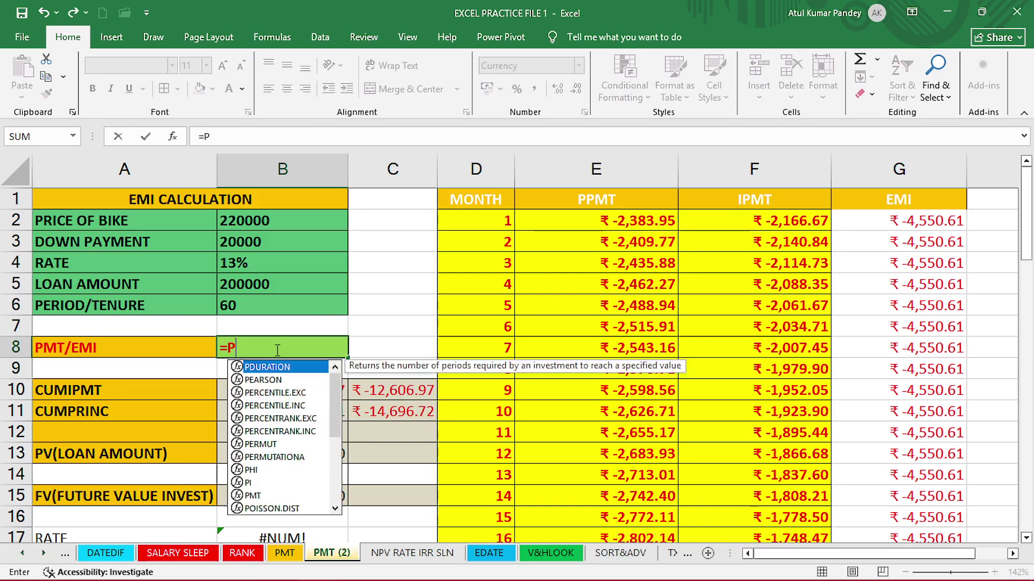
text(()
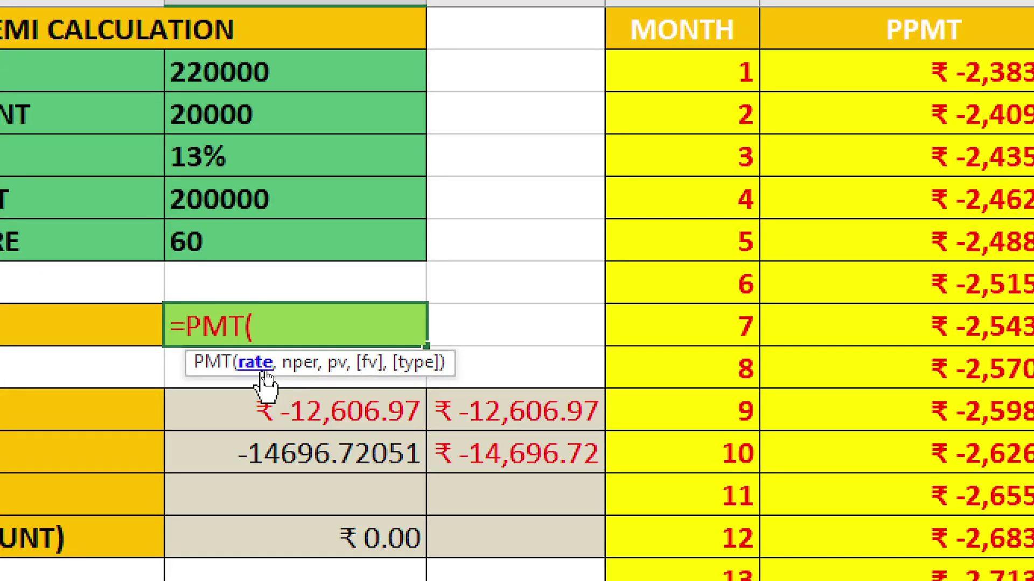
click(224, 165)
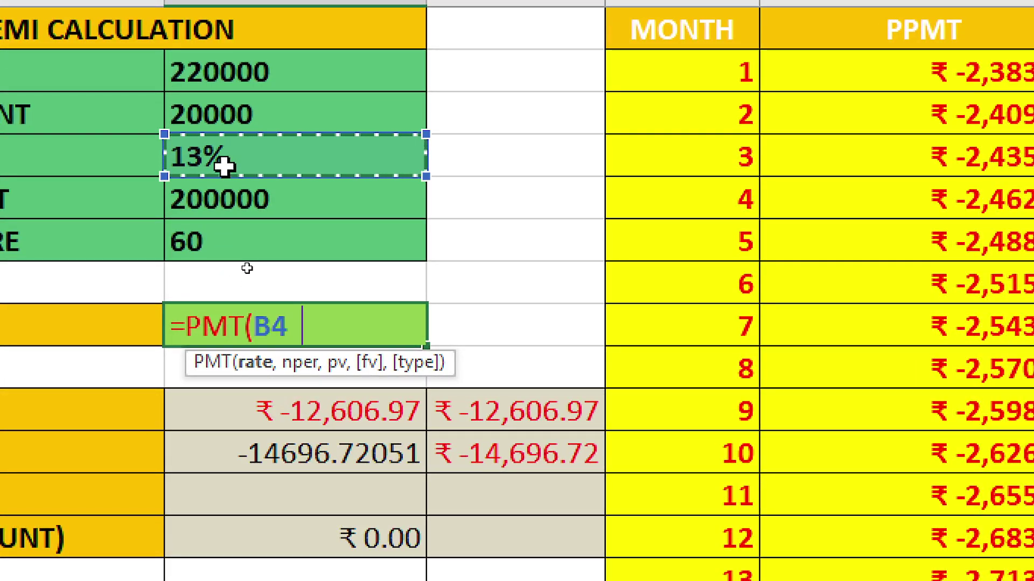
text(/12)
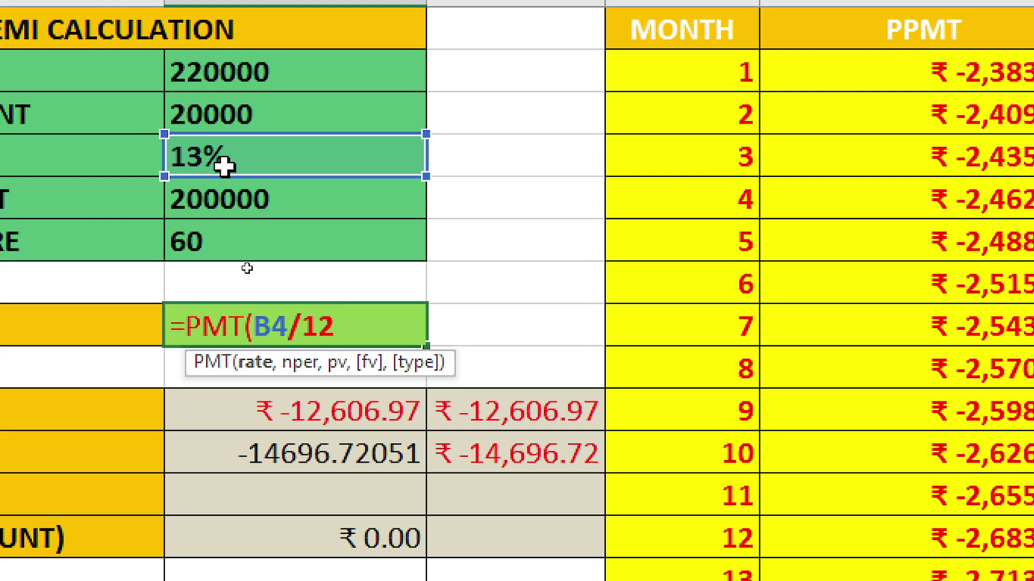
text(,)
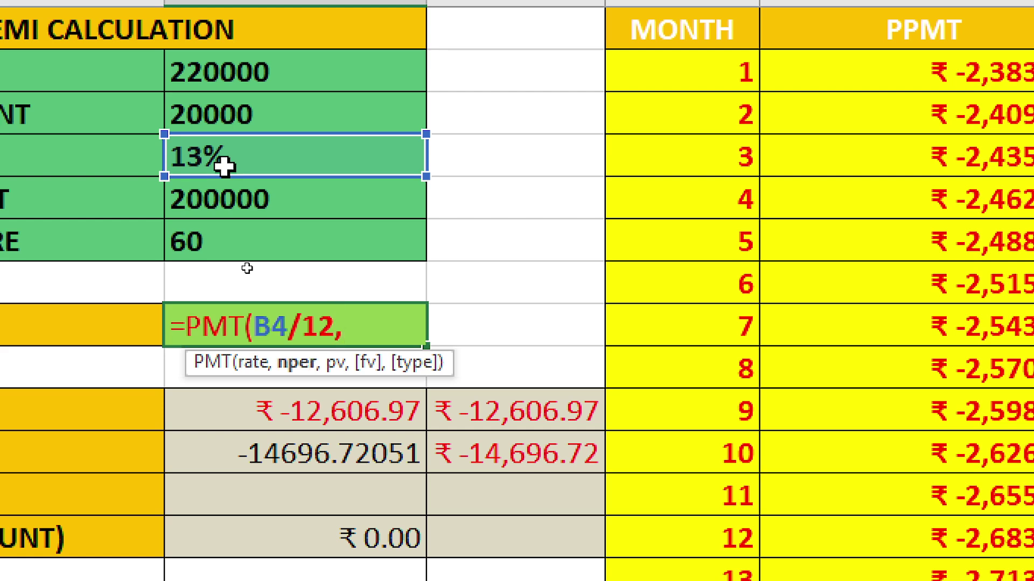
Complete the PMT formula in B8 with B6 as nper, B5 as pv, an empty fv and type 0 for end of period.
click(229, 230)
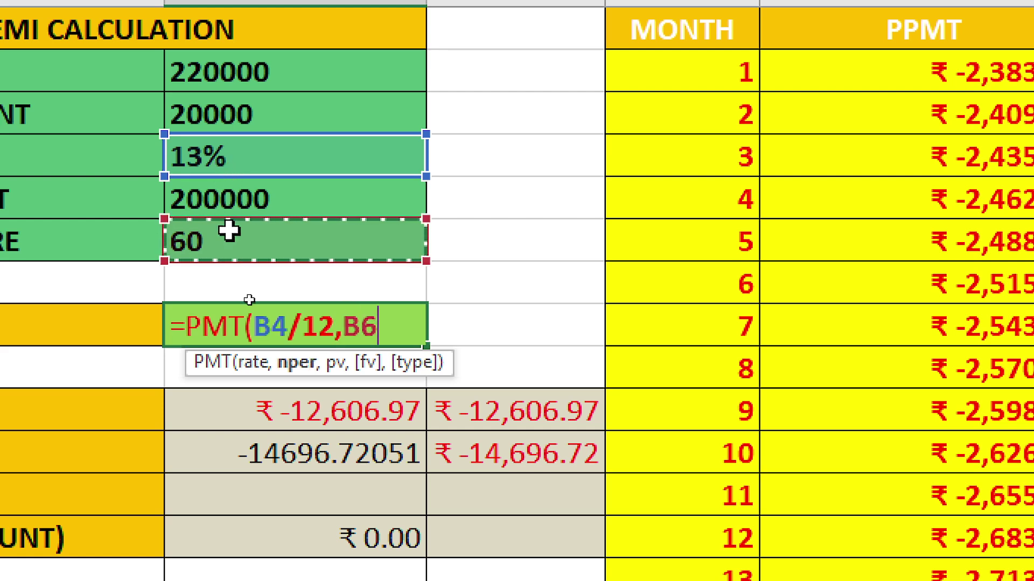
text(,)
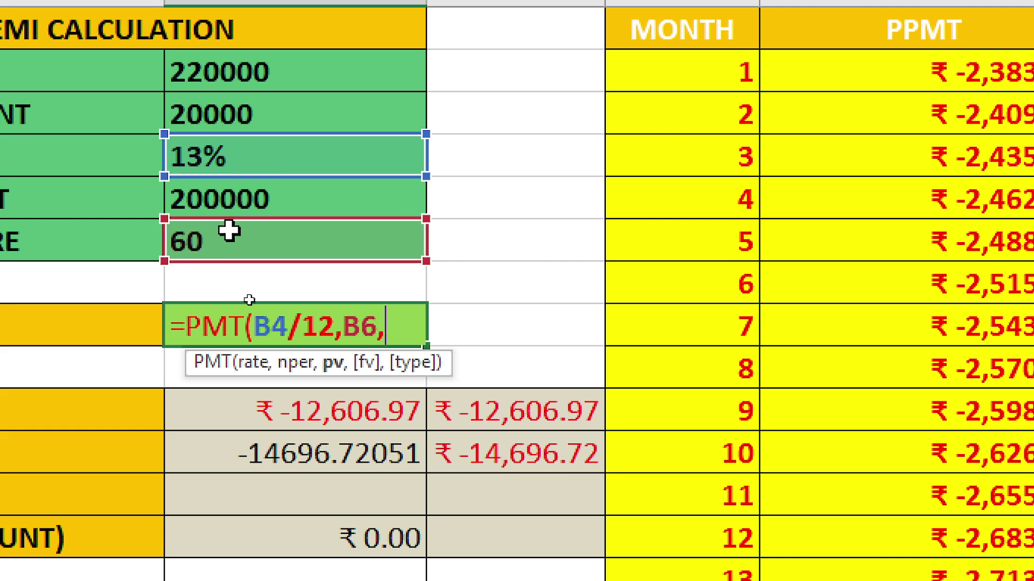
click(275, 203)
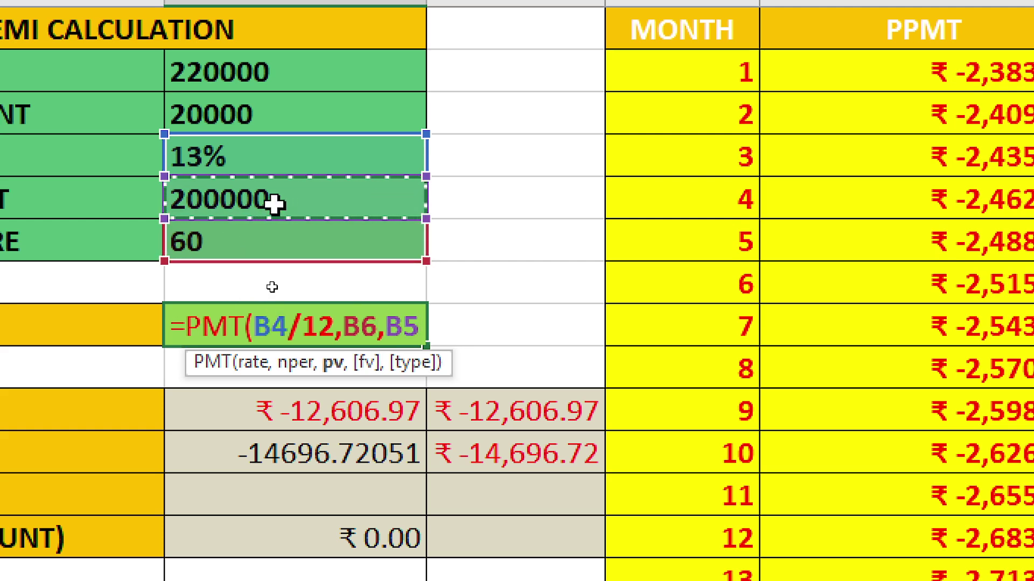
text(,)
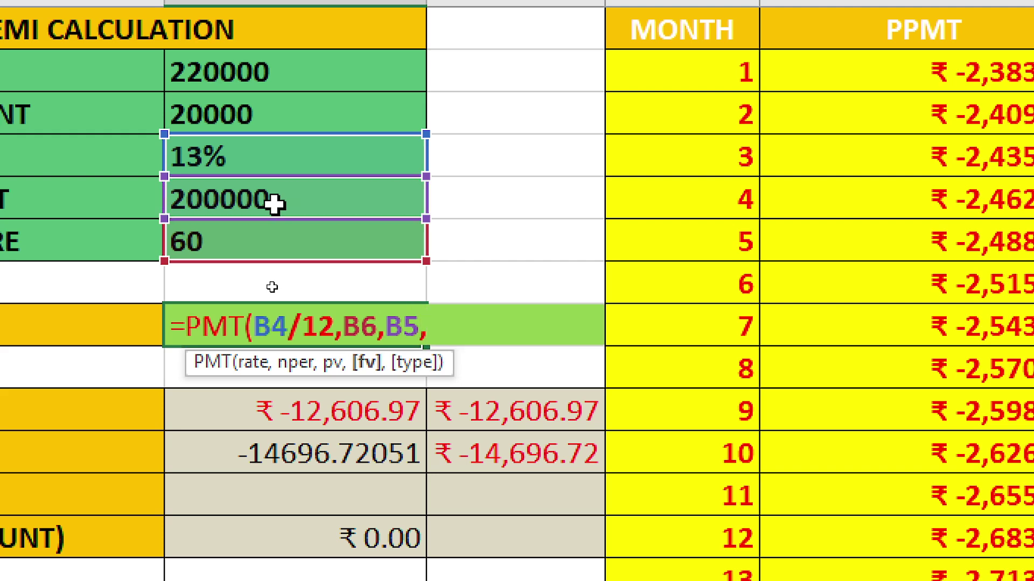
text(,)
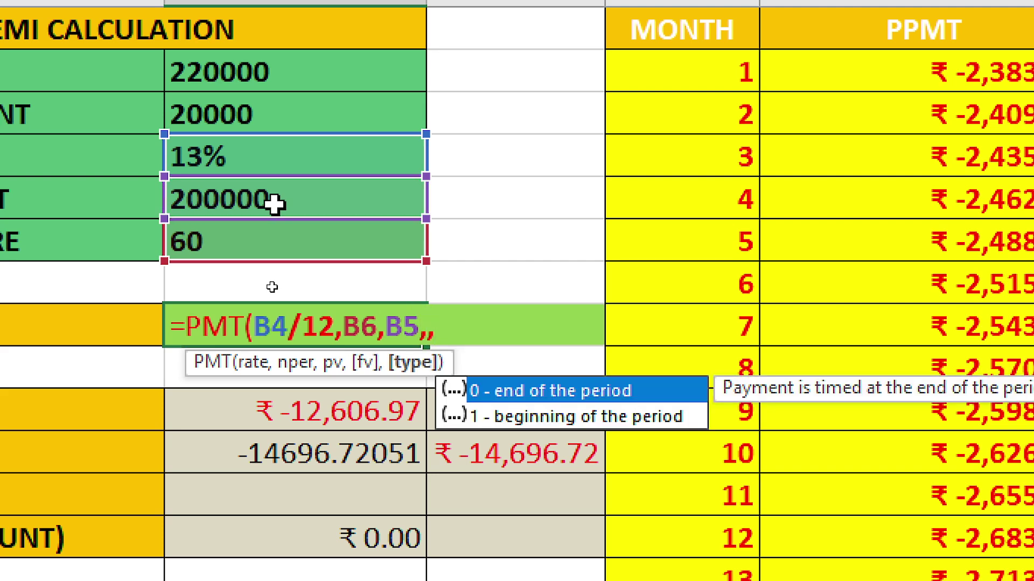
text(0)
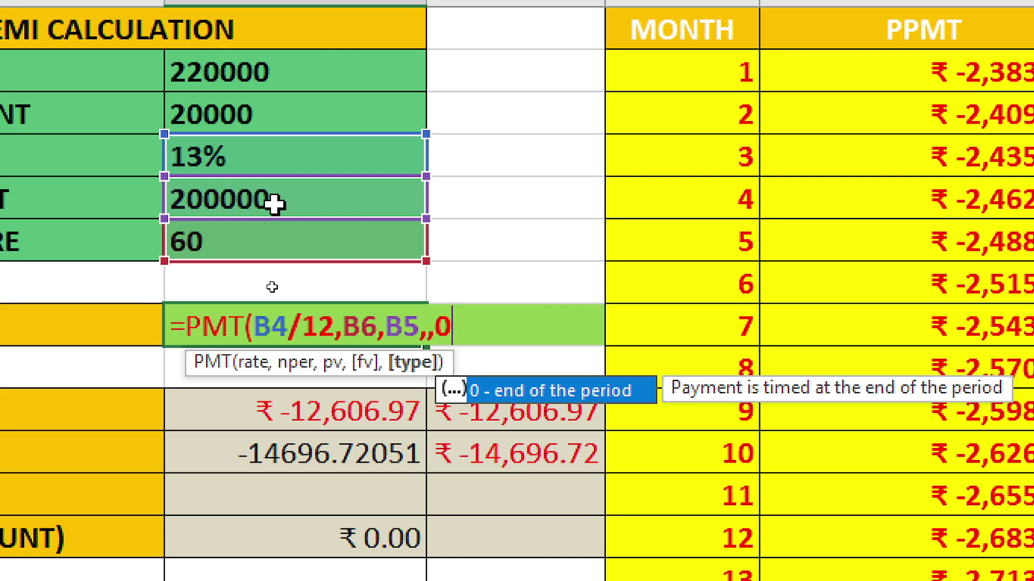
key(Return)
click(302, 330)
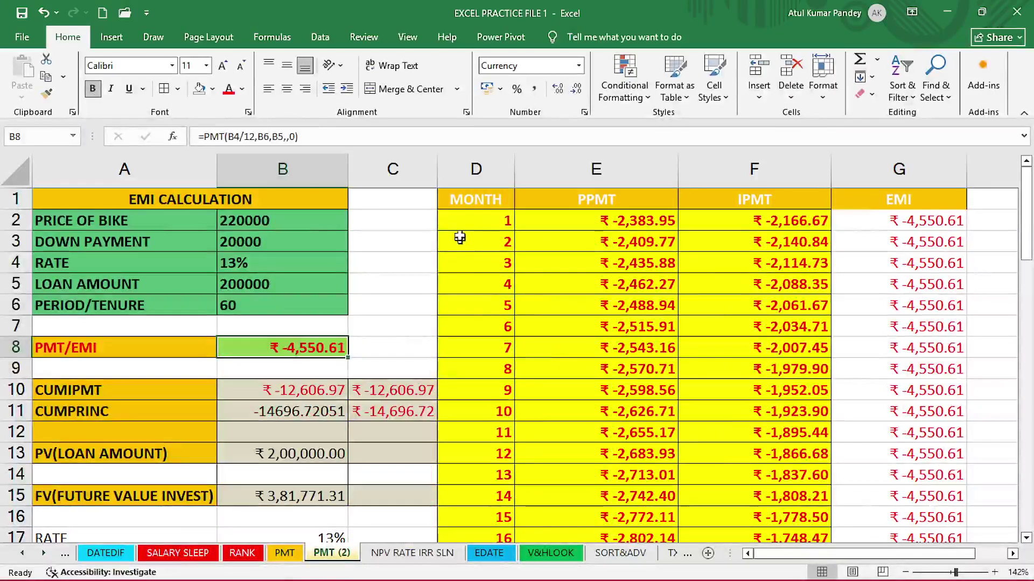
Examine the MONTH column from the first month in D2 down to month 60 in D61.
click(40, 154)
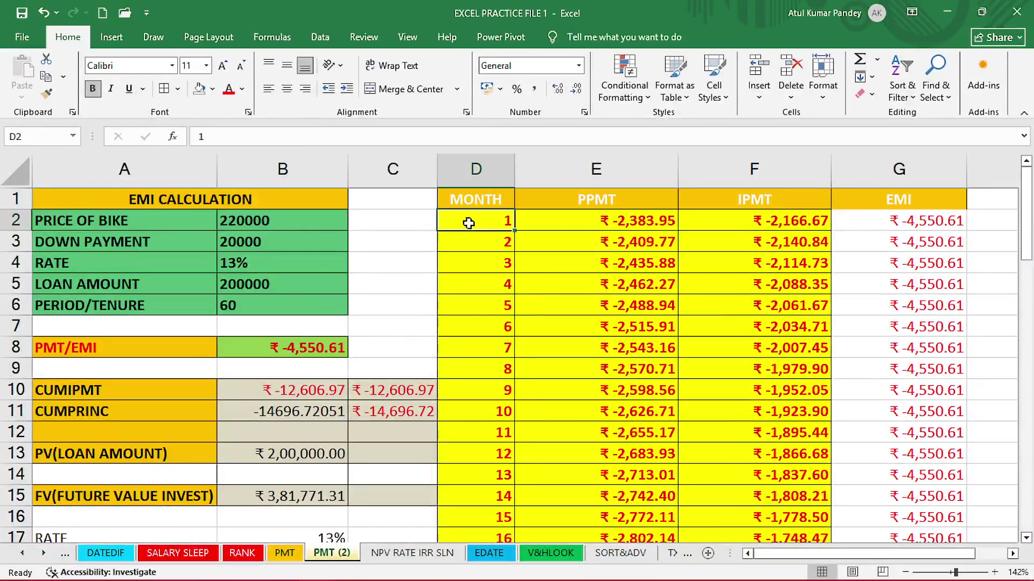
click(480, 242)
click(481, 302)
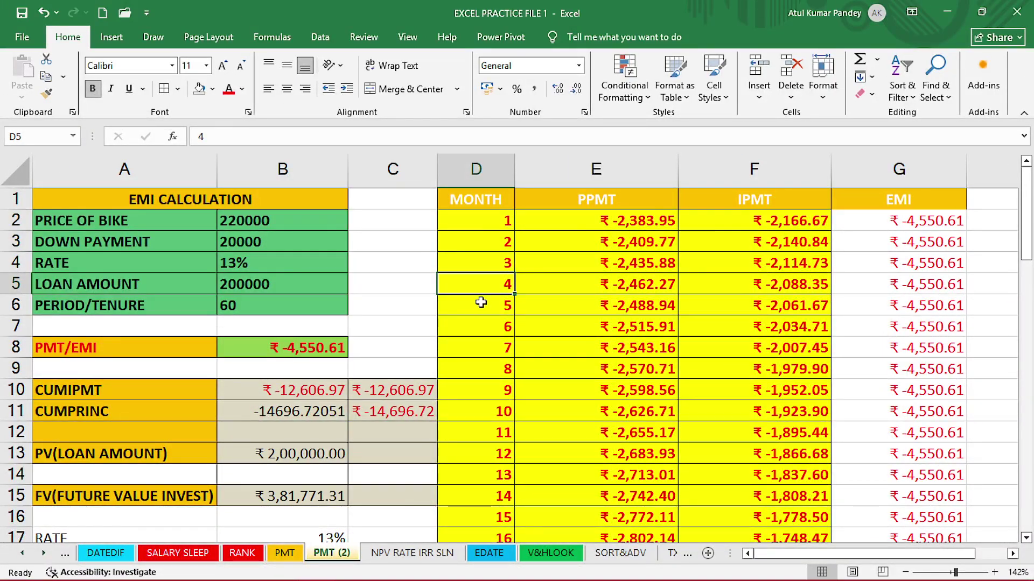
scroll(480, 303, down, 3)
scroll(481, 303, down, 19)
scroll(496, 344, up, 5)
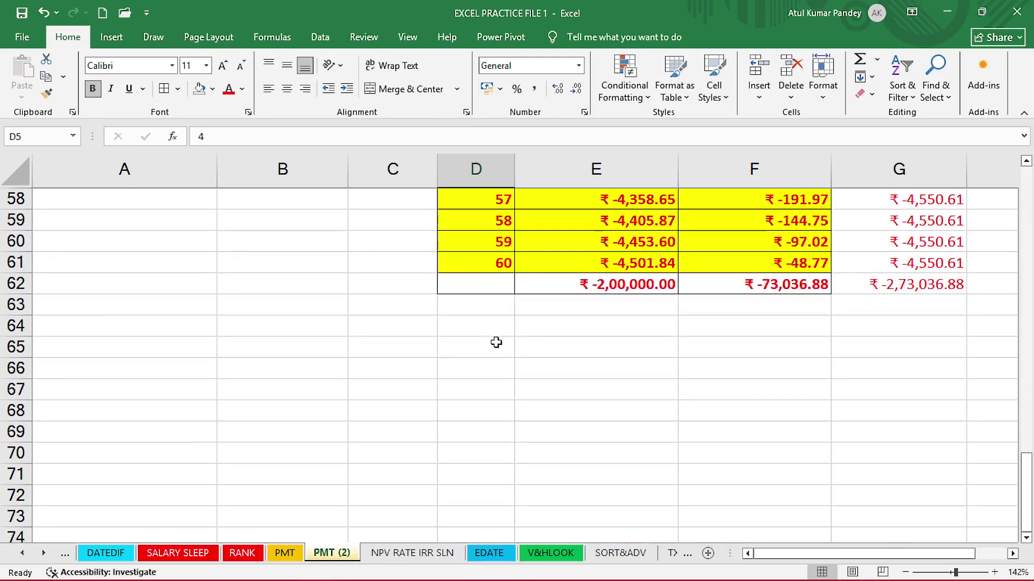
click(484, 391)
scroll(495, 388, up, 17)
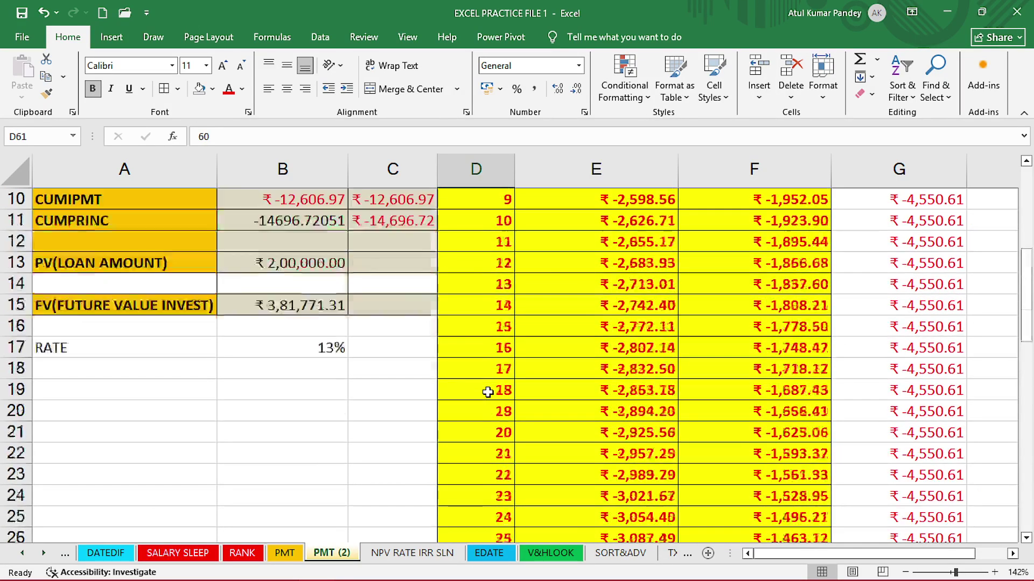
Compare the monthly PPMT, IPMT and EMI values in columns E, F and G, starting with month 1.
click(619, 220)
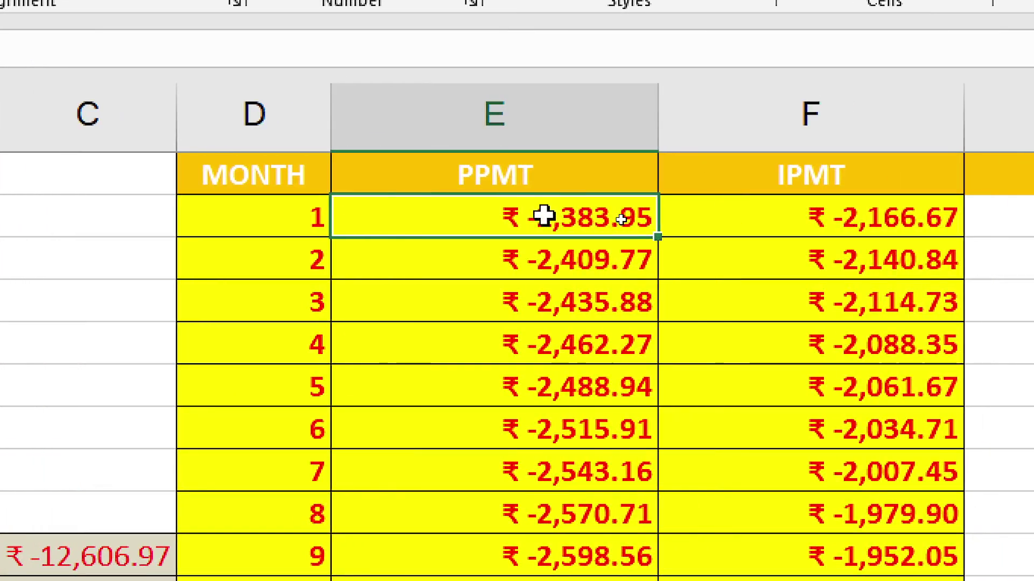
click(905, 220)
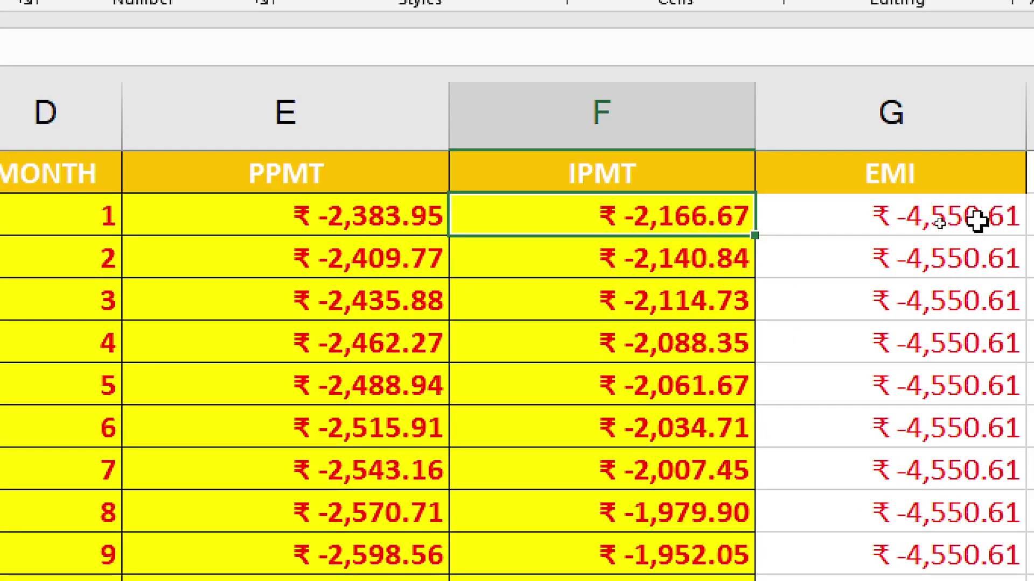
click(948, 221)
drag(884, 221, 883, 492)
click(884, 491)
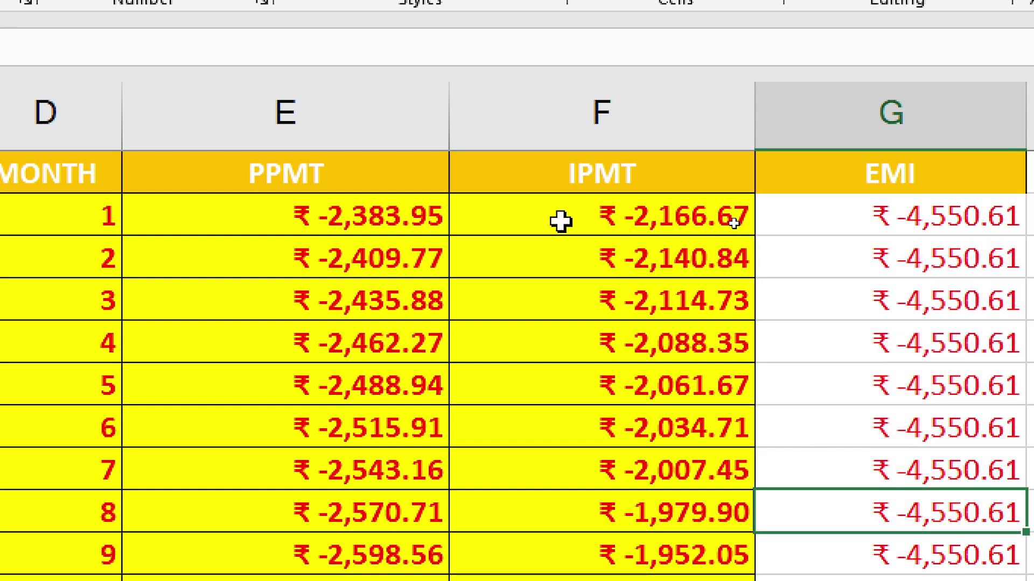
drag(561, 220, 556, 390)
drag(350, 233, 340, 388)
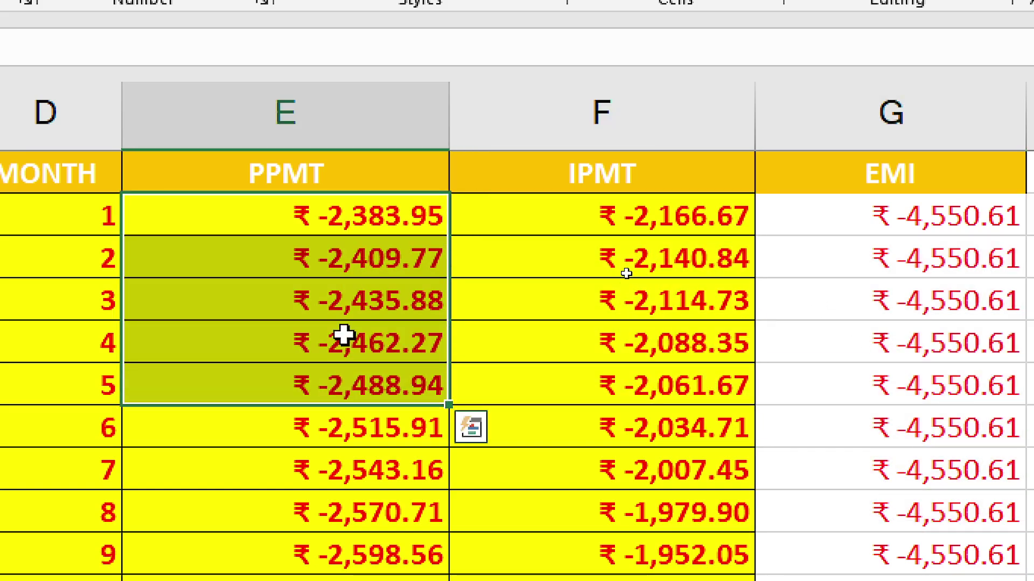
click(346, 220)
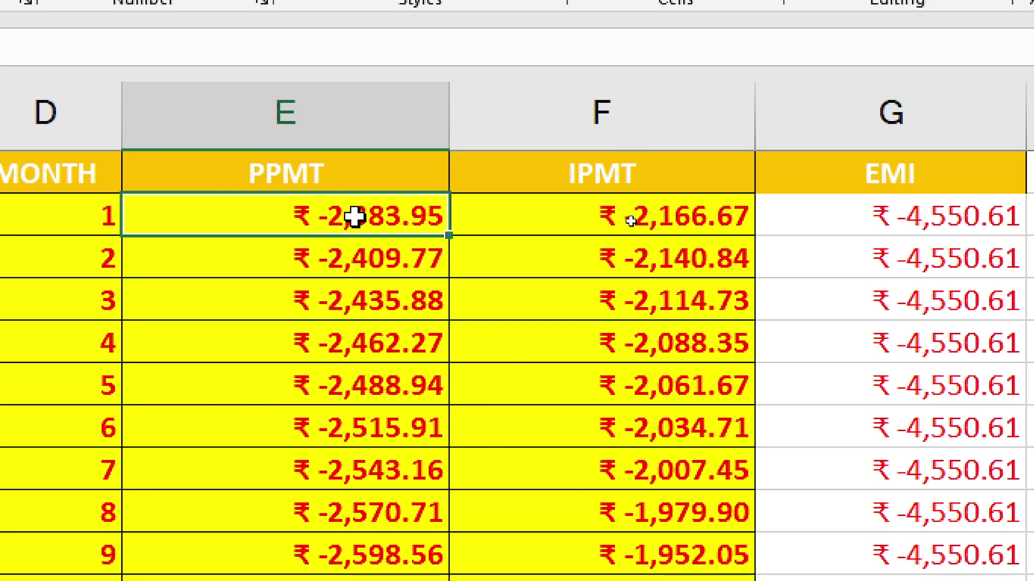
click(556, 219)
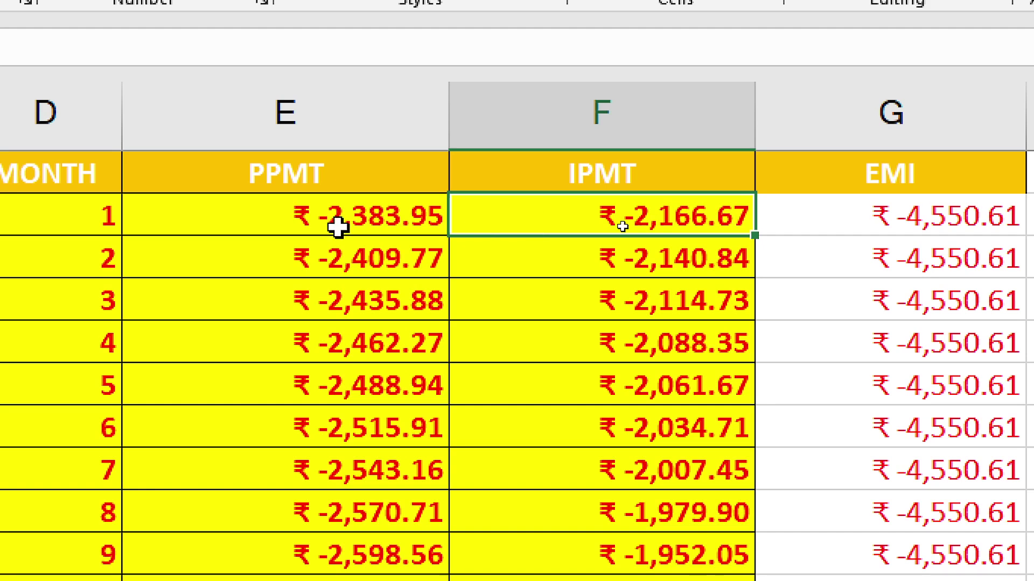
Clear the PPMT values for months 1 to 7 in E2:E8.
drag(339, 223, 335, 450)
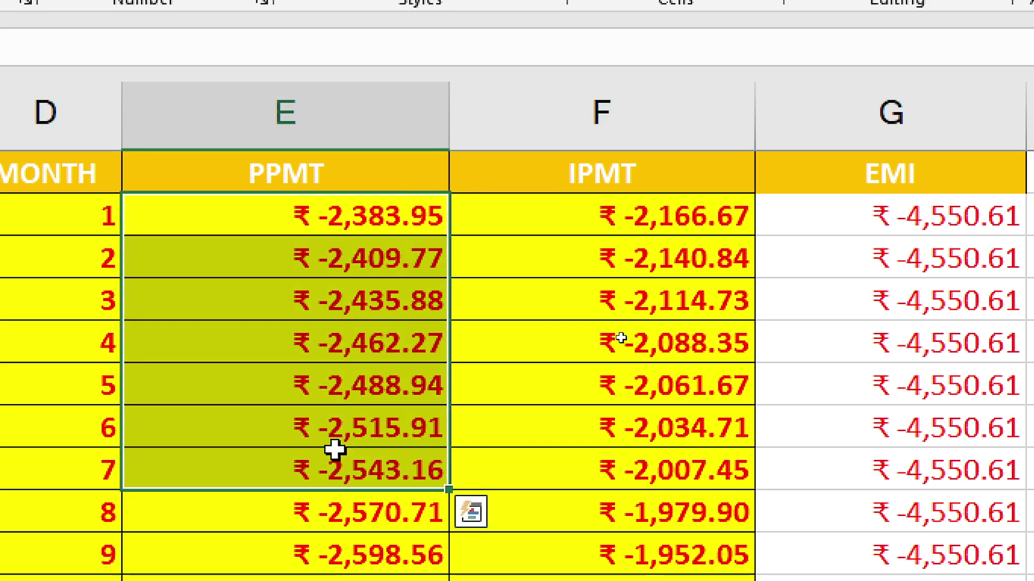
key(Delete)
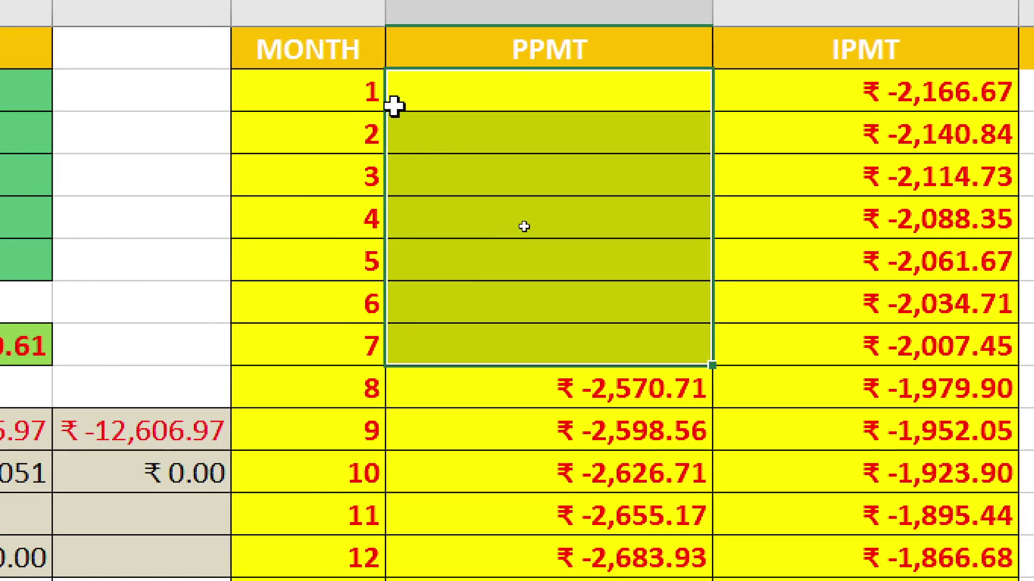
click(450, 95)
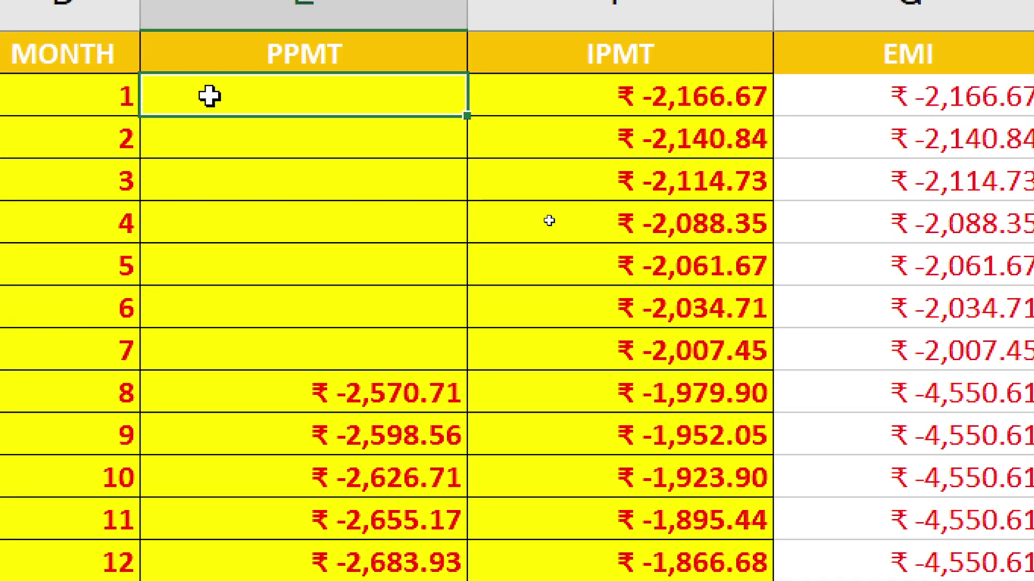
Begin a PPMT formula in E2 with B4/12 as the monthly rate and D2 as per.
text(=)
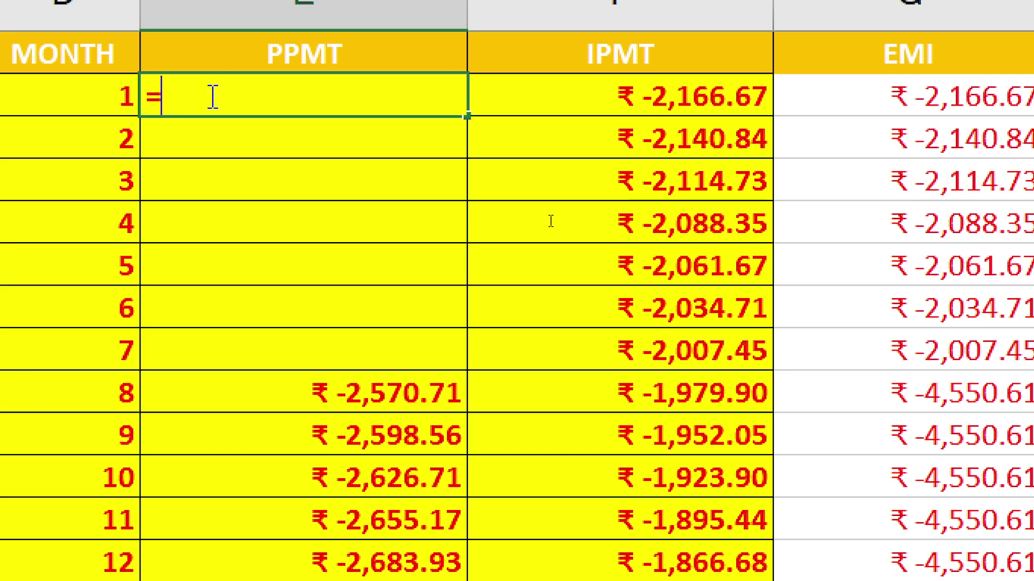
text(PPM)
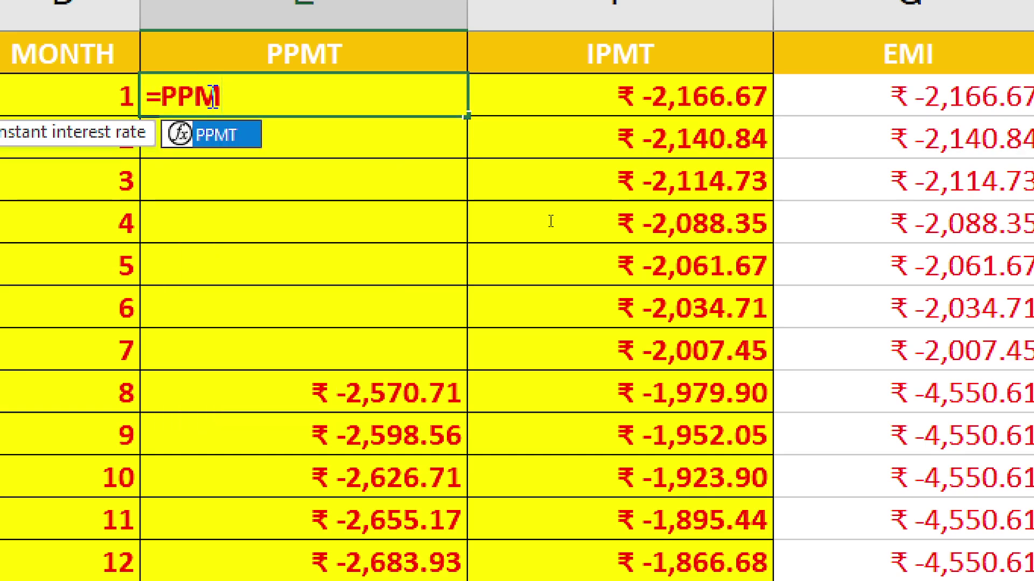
text(T()
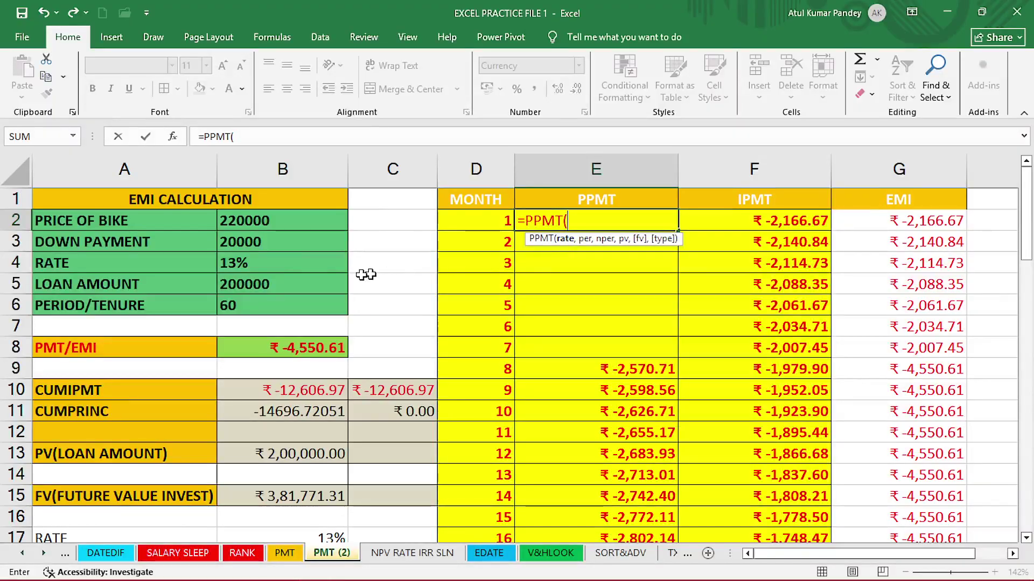
click(275, 263)
text(/12)
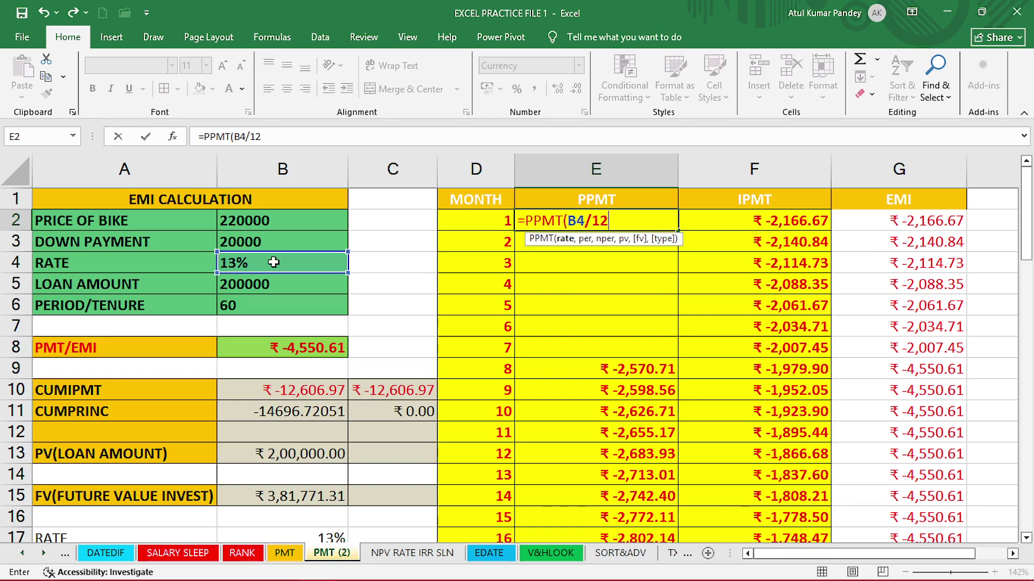
text(,)
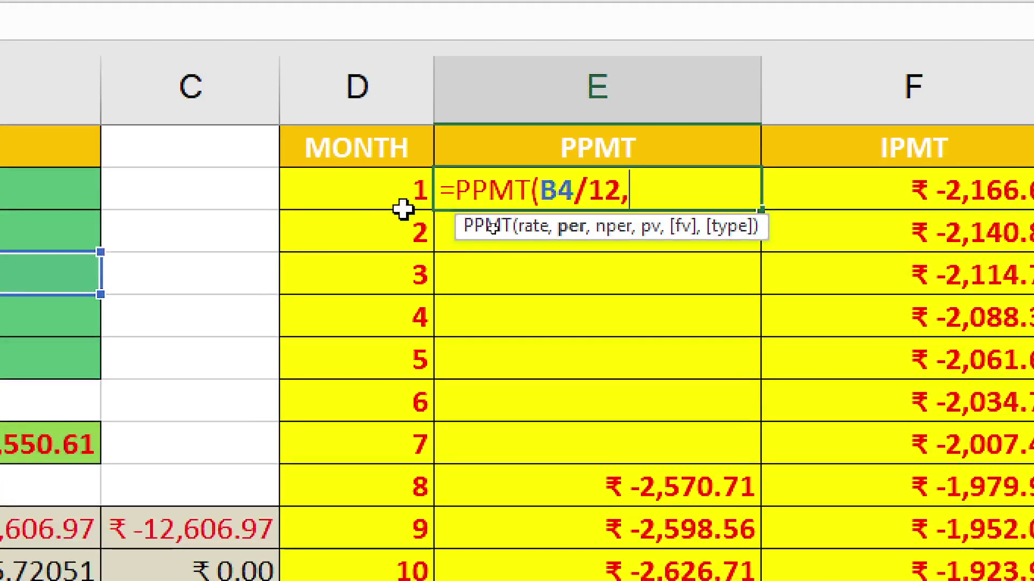
click(481, 222)
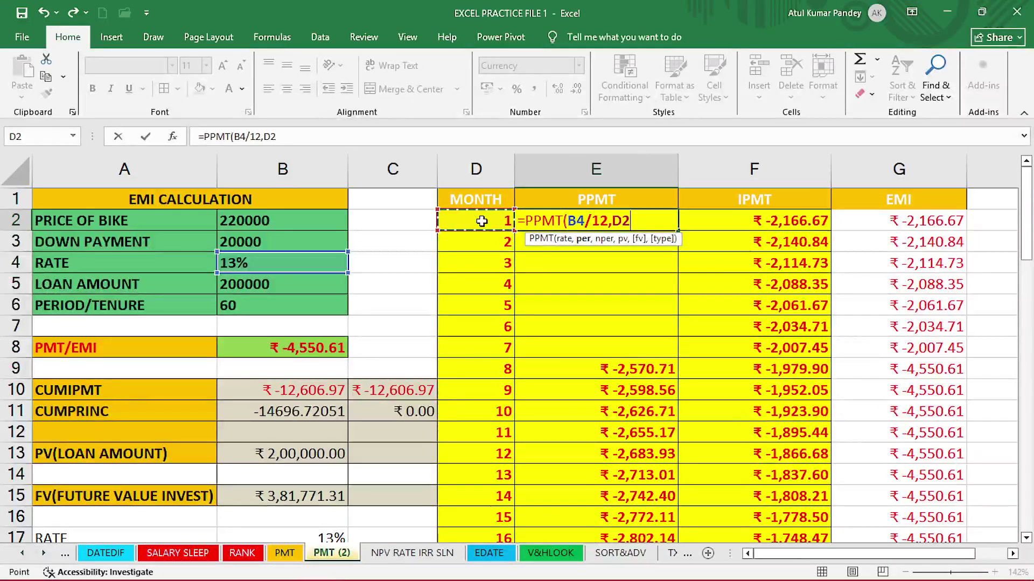
text(,)
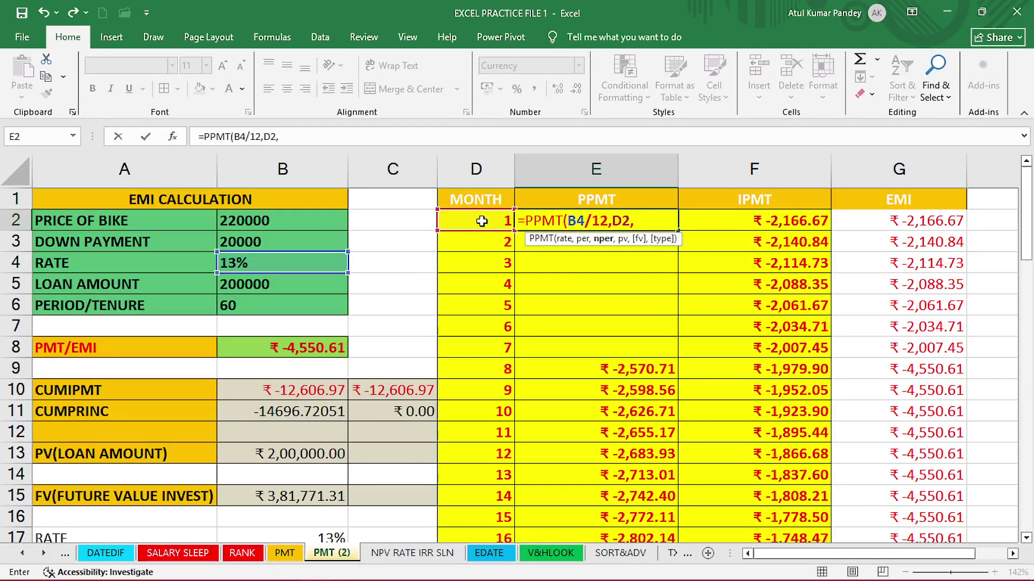
Complete the PPMT formula in E2 with B6 as nper and B5 as pv, omitting fv and type.
click(279, 309)
text(,)
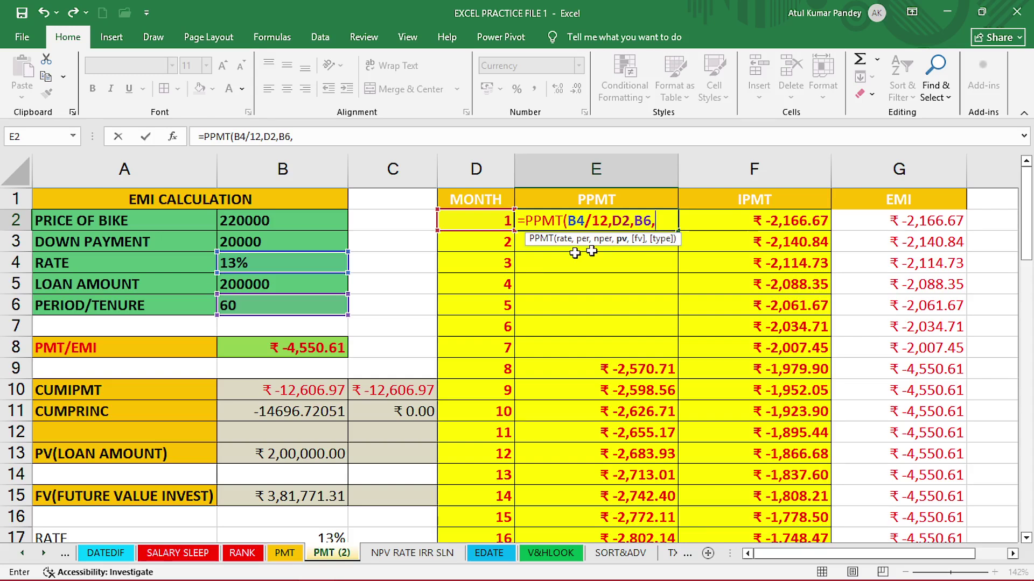
click(308, 286)
text(,)
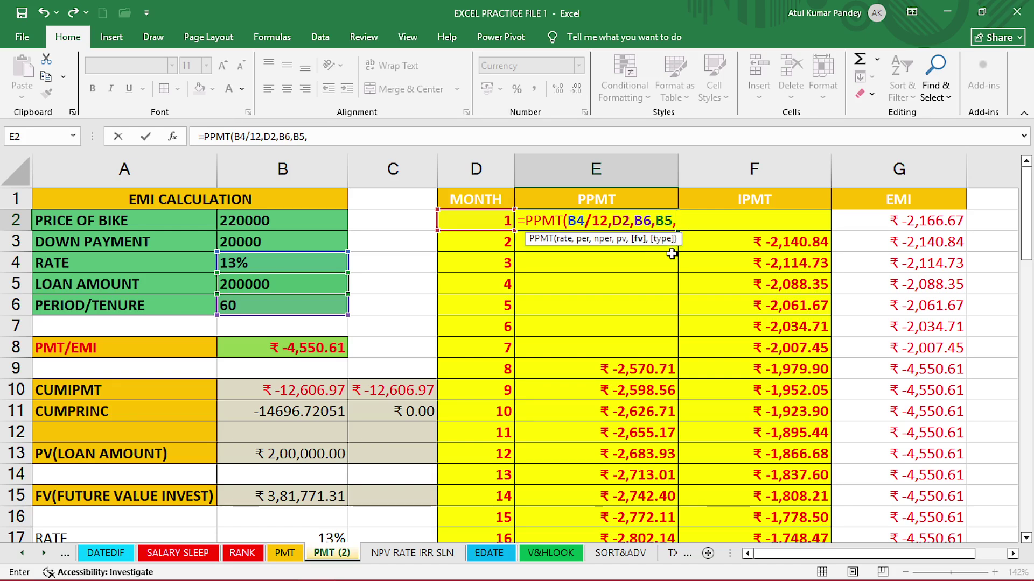
key(BackSpace)
key(Return)
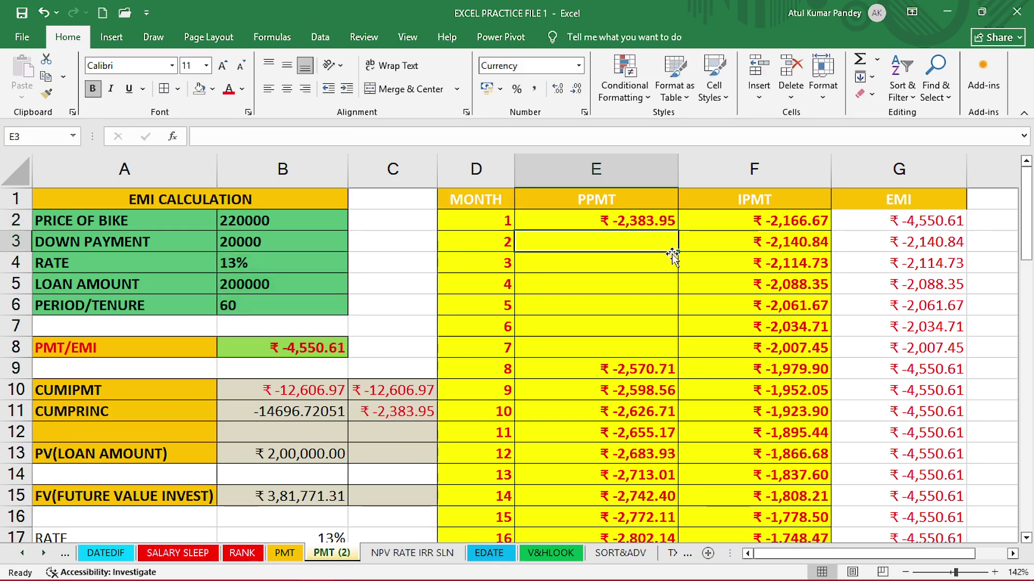
click(637, 219)
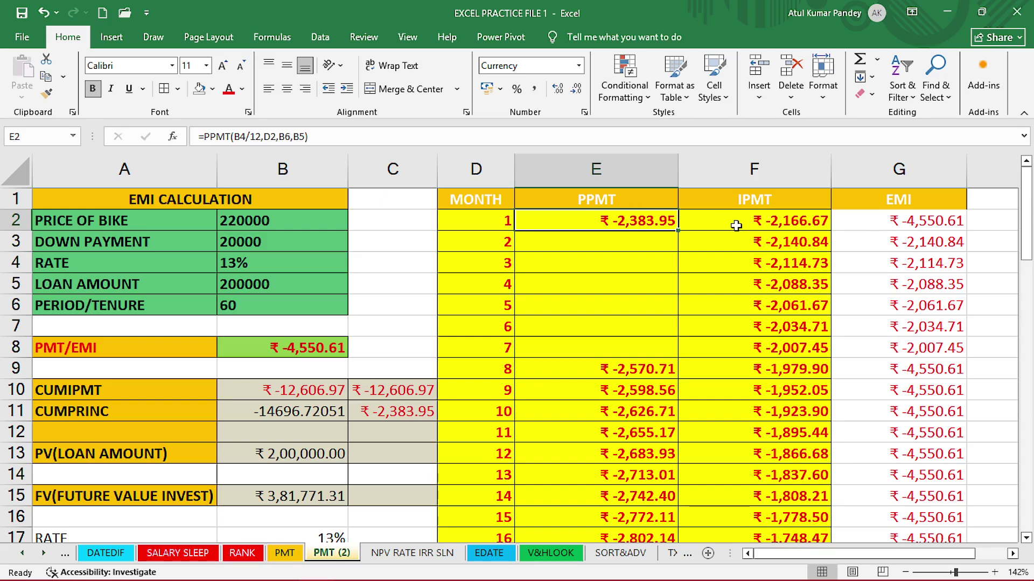
Clear the IPMT values for months 1 to 10 in F2:F11.
drag(736, 222, 741, 410)
key(Delete)
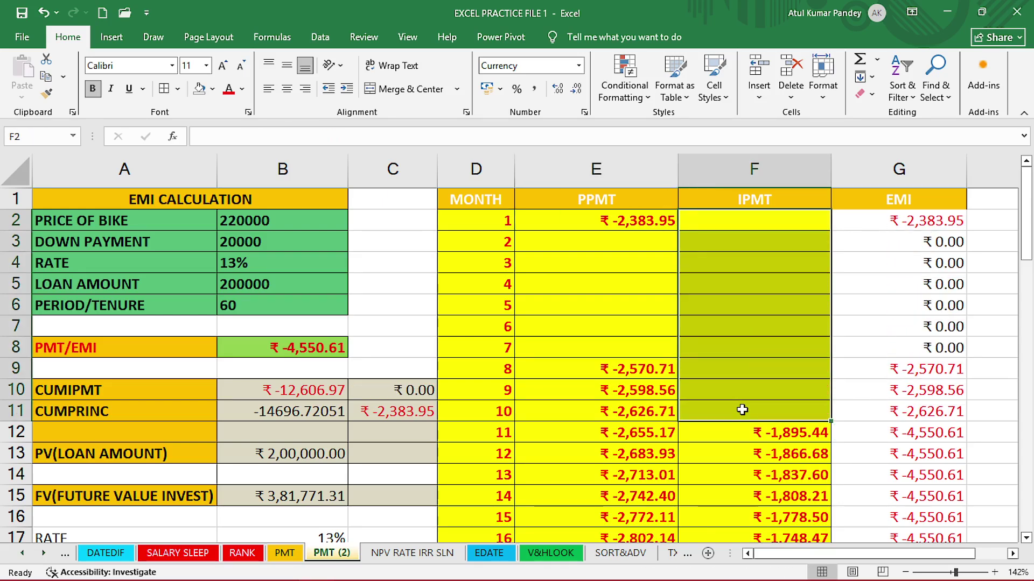
click(742, 348)
click(727, 221)
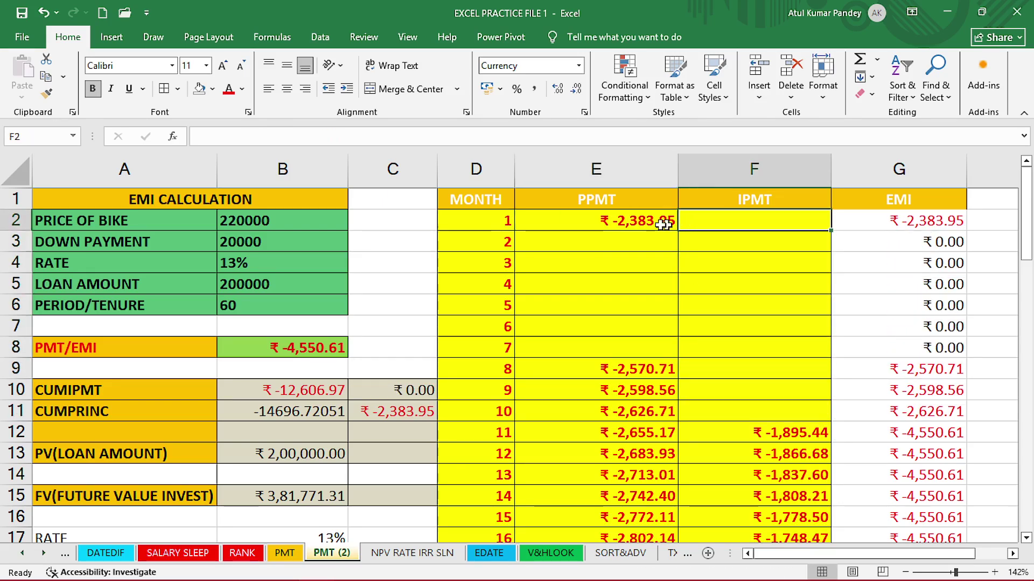
Fill the PPMT formula from E2 down to month 7 in E8 and inspect a copied formula.
click(662, 224)
drag(662, 227, 668, 350)
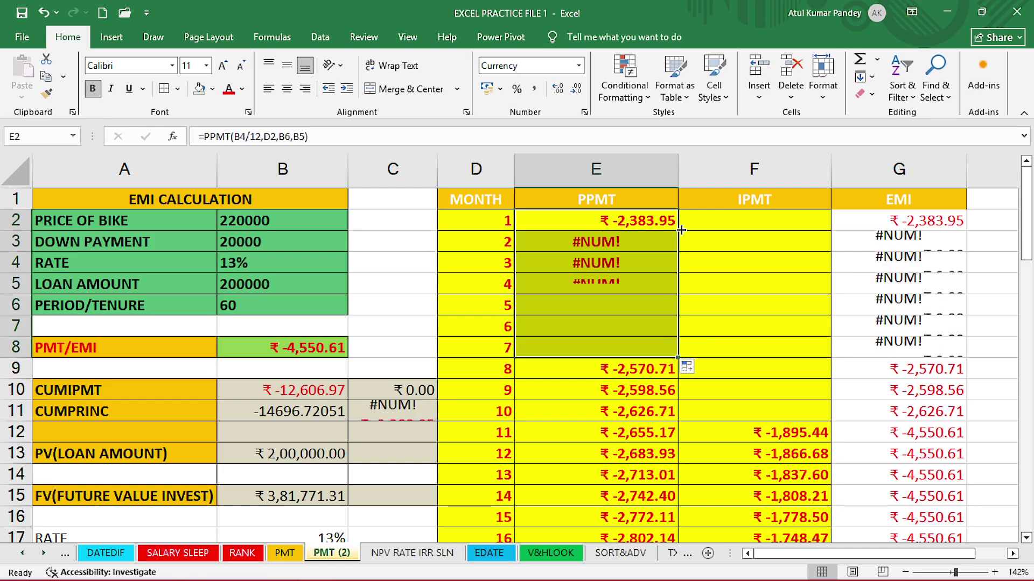
click(655, 321)
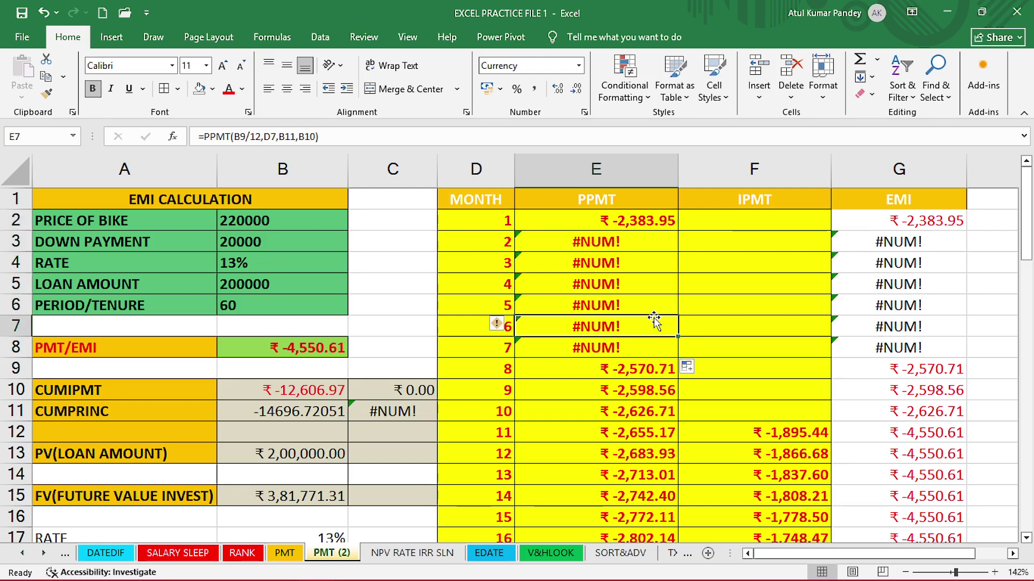
Make the rate, nper and pv references in E2's PPMT formula absolute as $B$4, $B$6 and $B$5, keeping D2 relative.
double_click(645, 222)
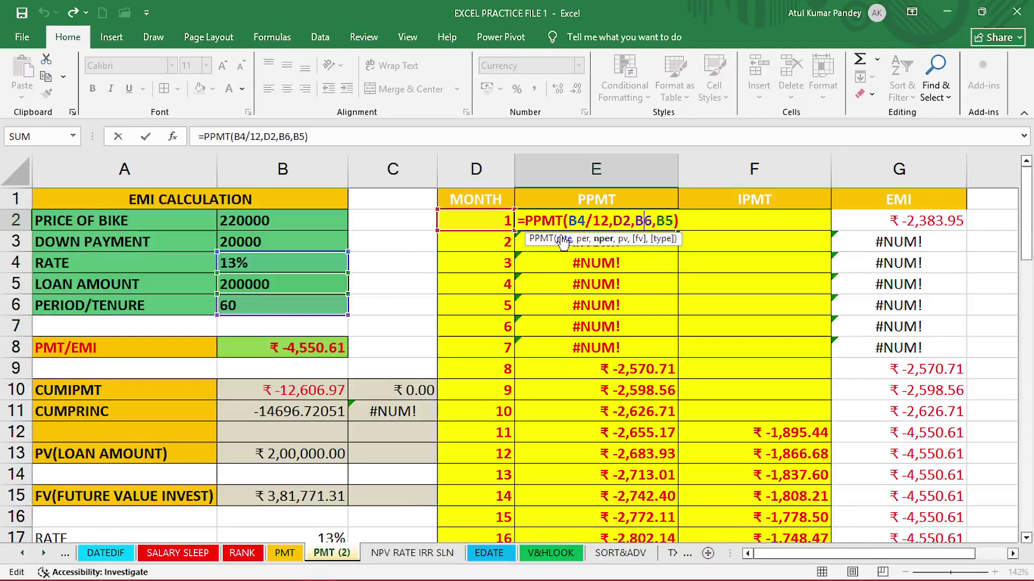
click(561, 239)
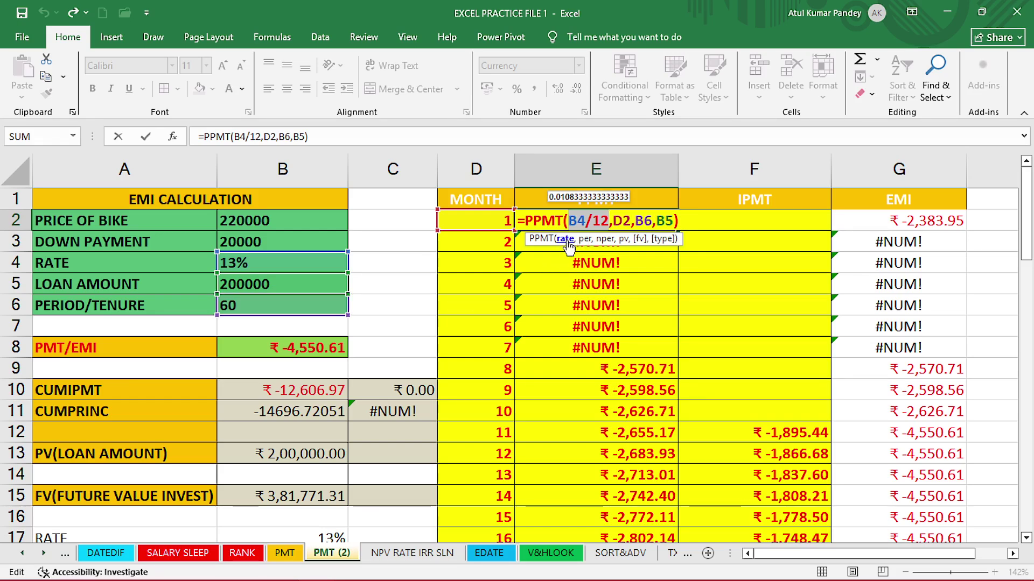
key(F4)
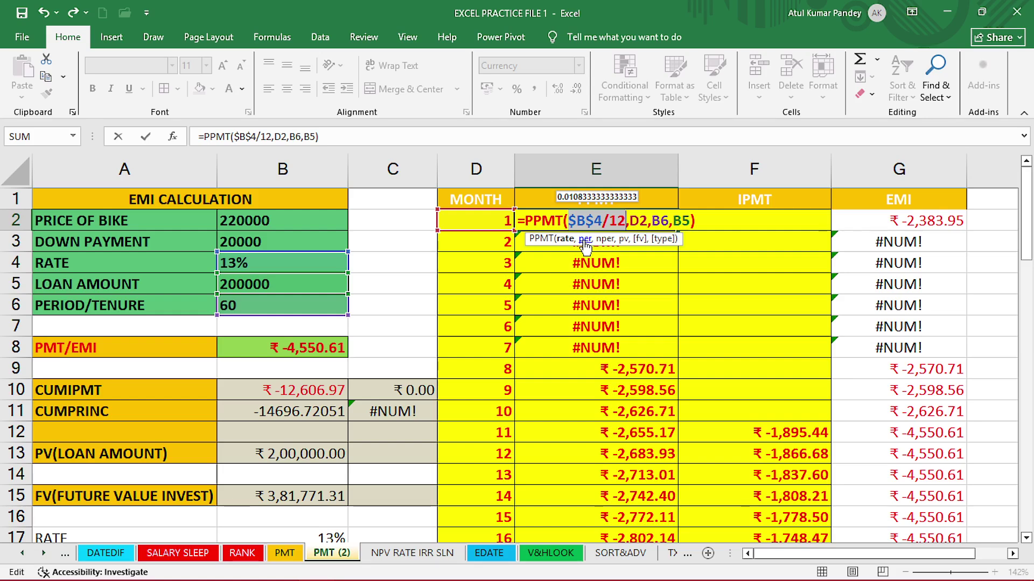
click(601, 240)
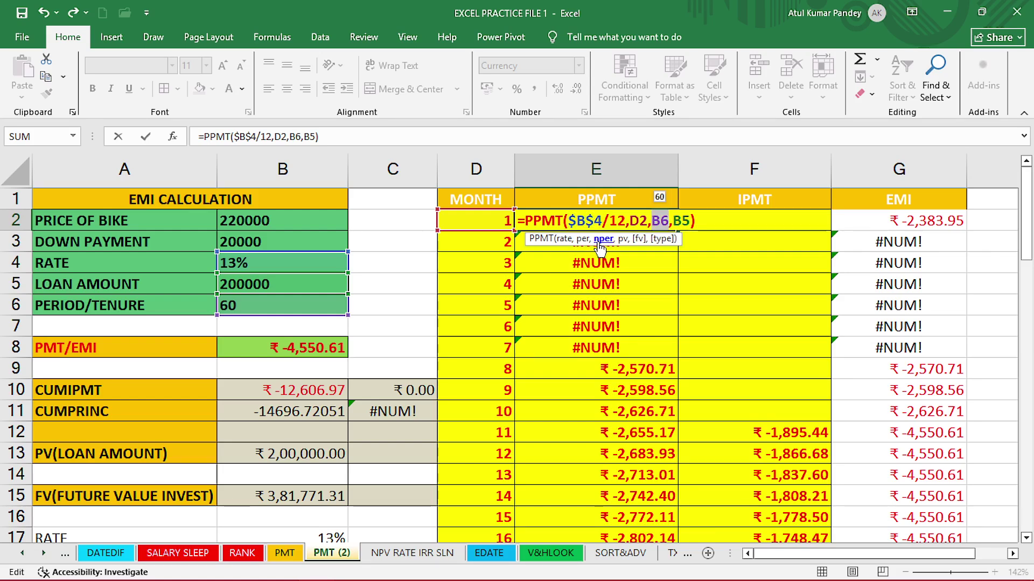
key(F4)
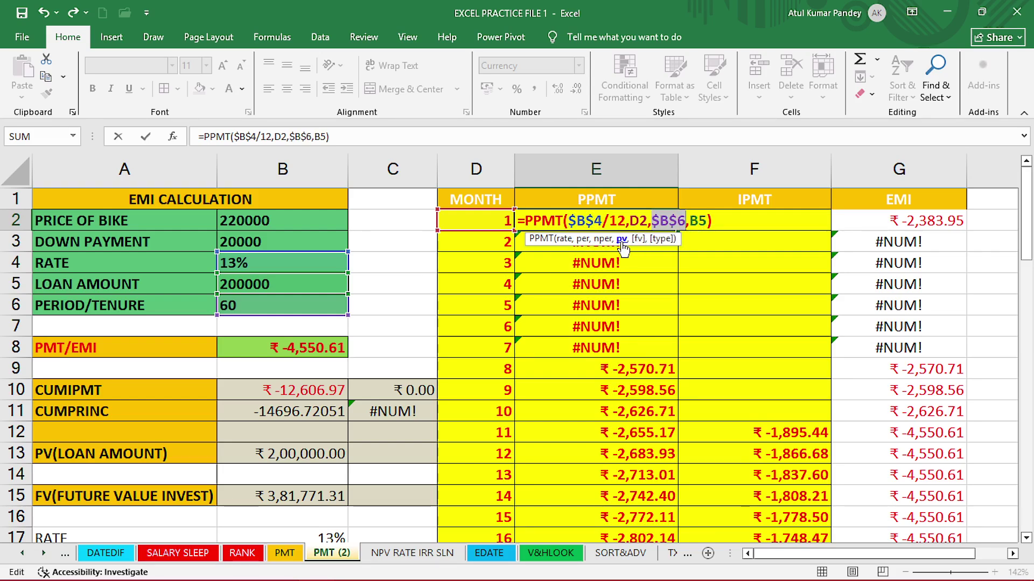
click(622, 240)
key(F4)
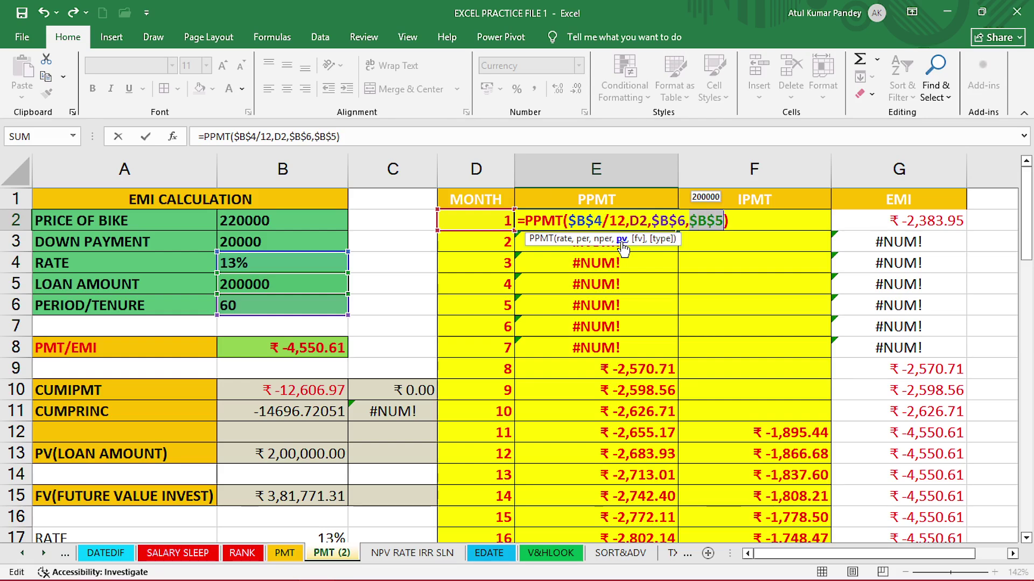
key(Return)
click(633, 219)
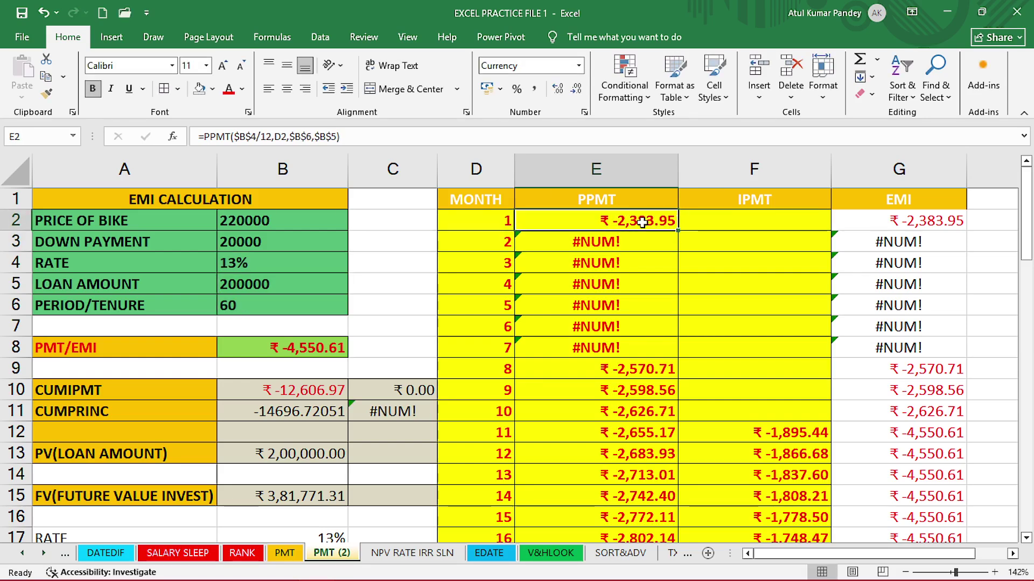
Fill E2's PPMT formula down the column through month 60 and inspect the copied formulas in E3 and E4.
double_click(676, 231)
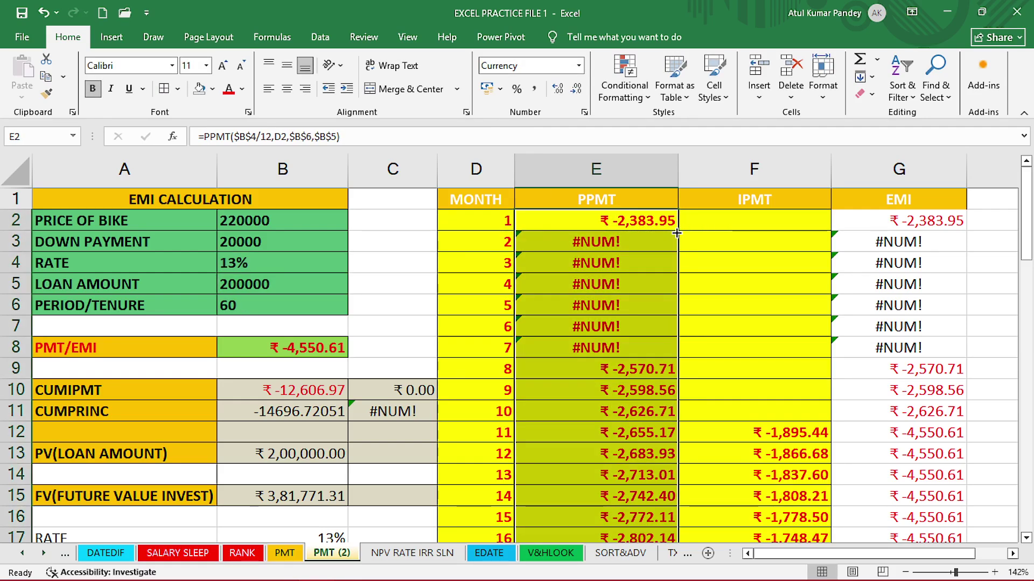
click(645, 381)
drag(669, 215, 669, 371)
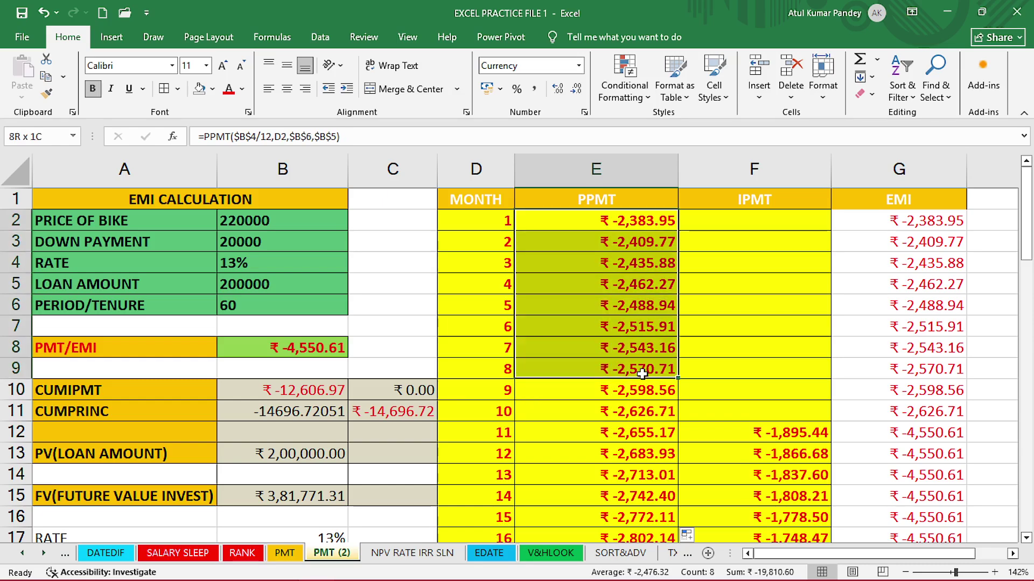
click(630, 239)
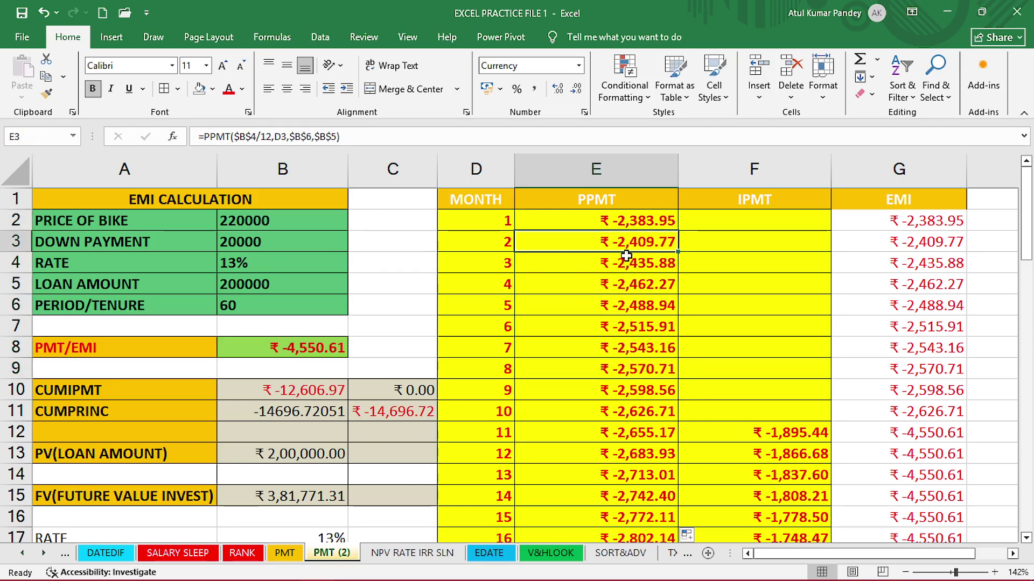
click(623, 264)
scroll(619, 291, down, 20)
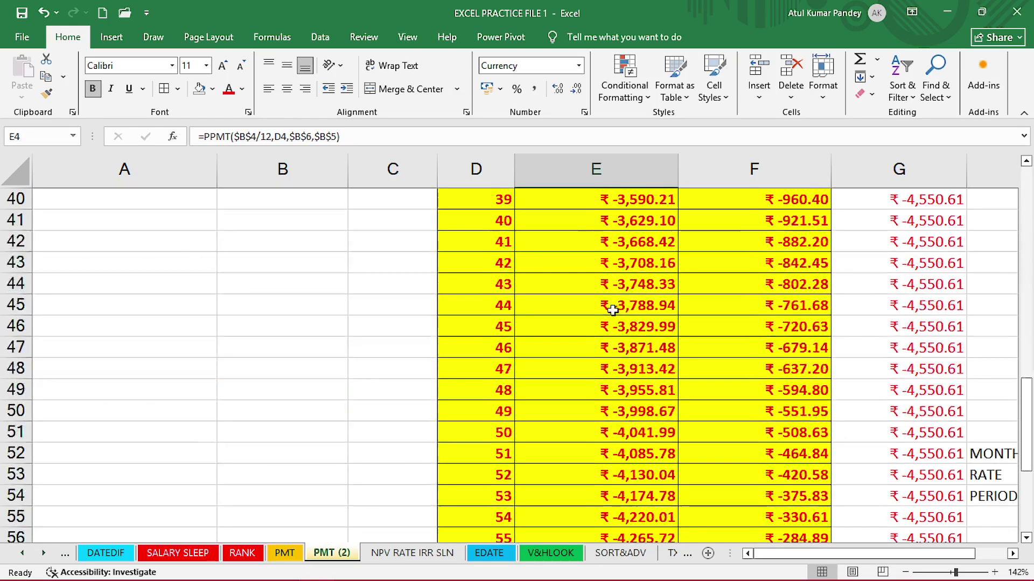
scroll(612, 315, up, 20)
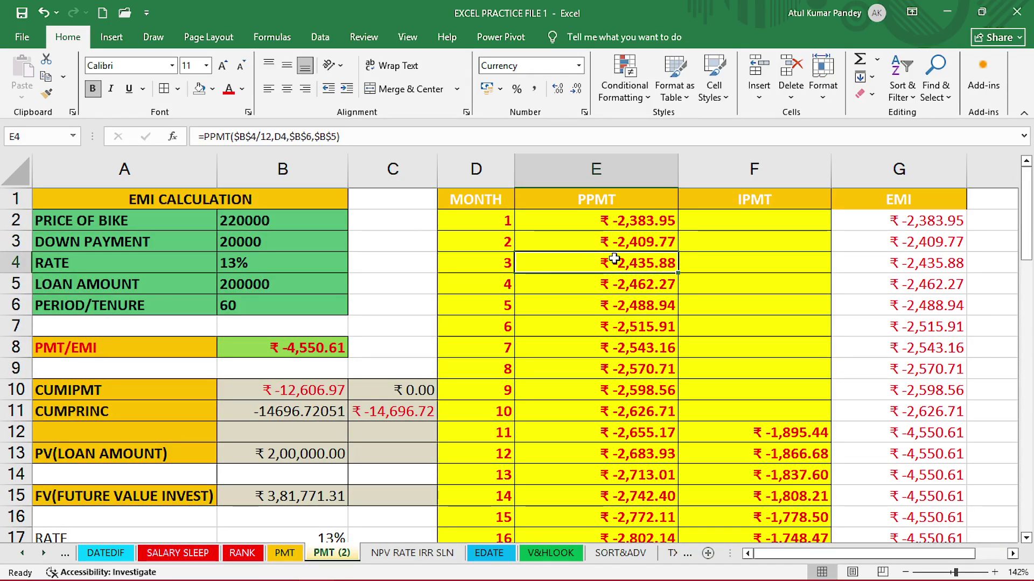
Start an IPMT formula in F2 for month 1 with B4/12 as the rate.
click(716, 226)
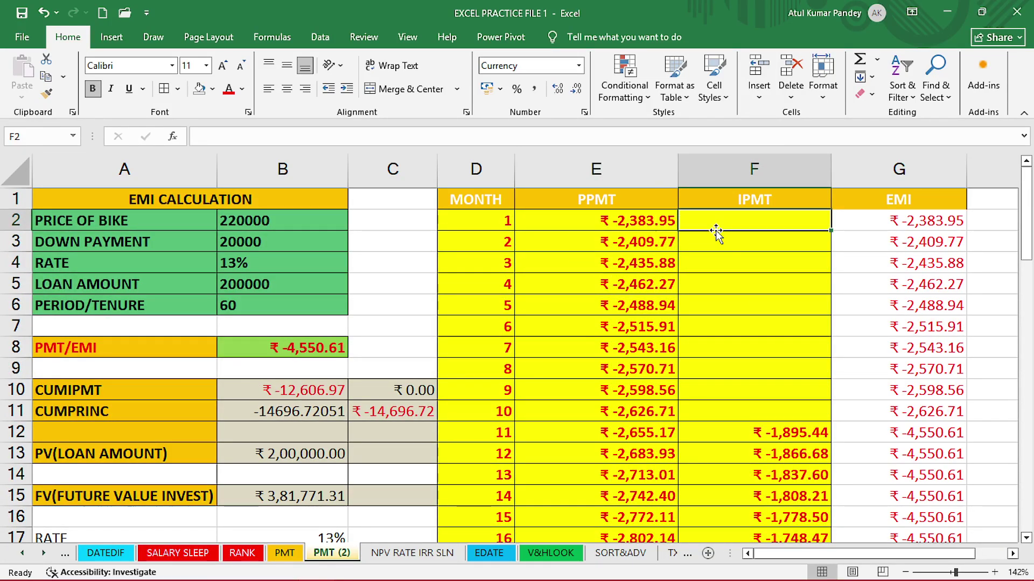
text(=IPM)
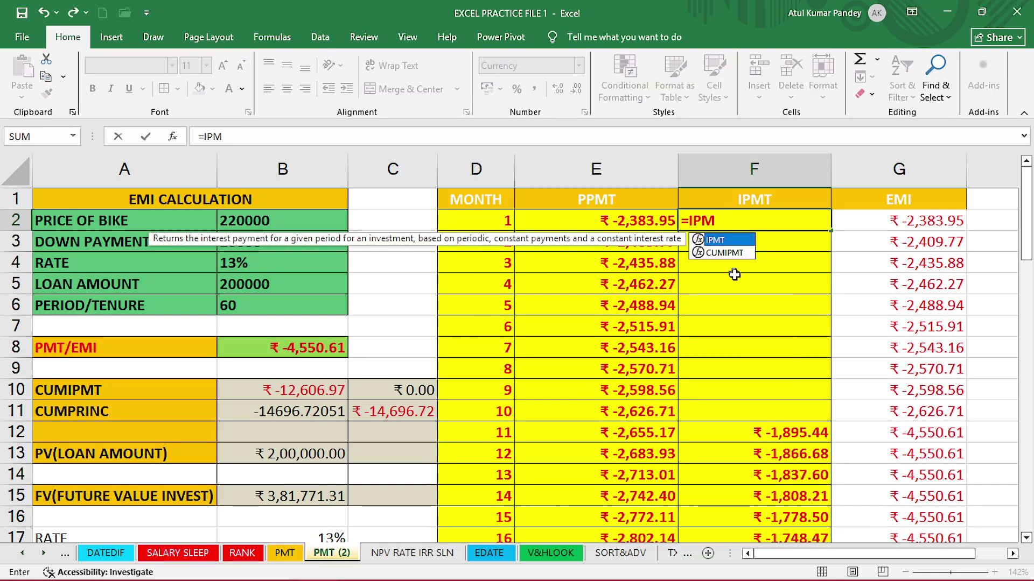
key(Tab)
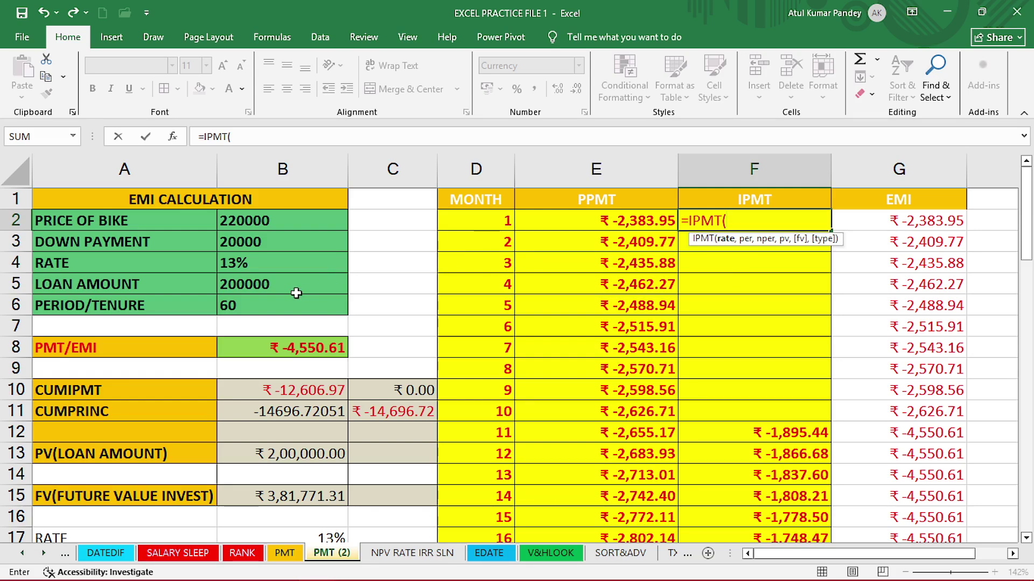
click(264, 269)
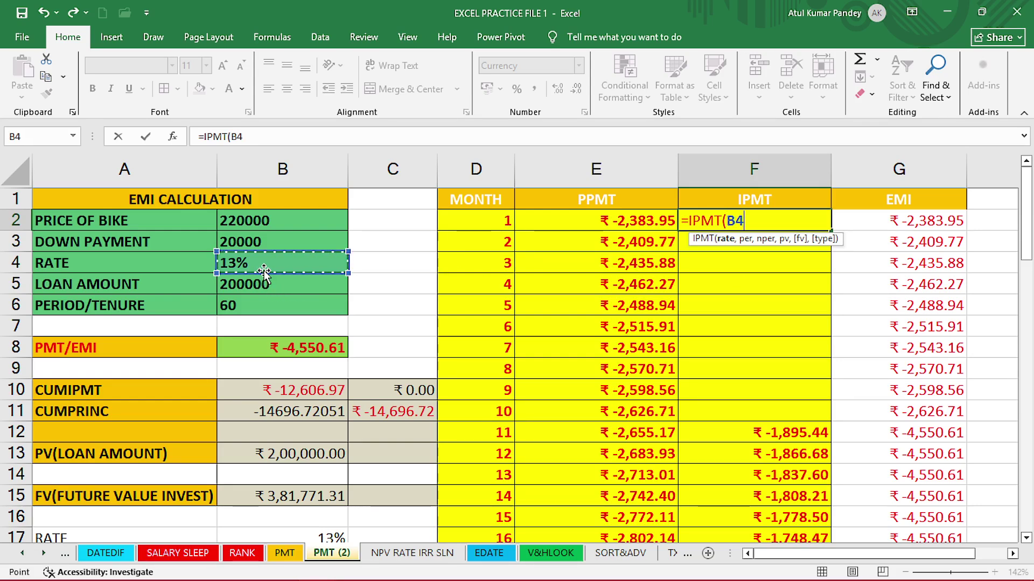
text(/12)
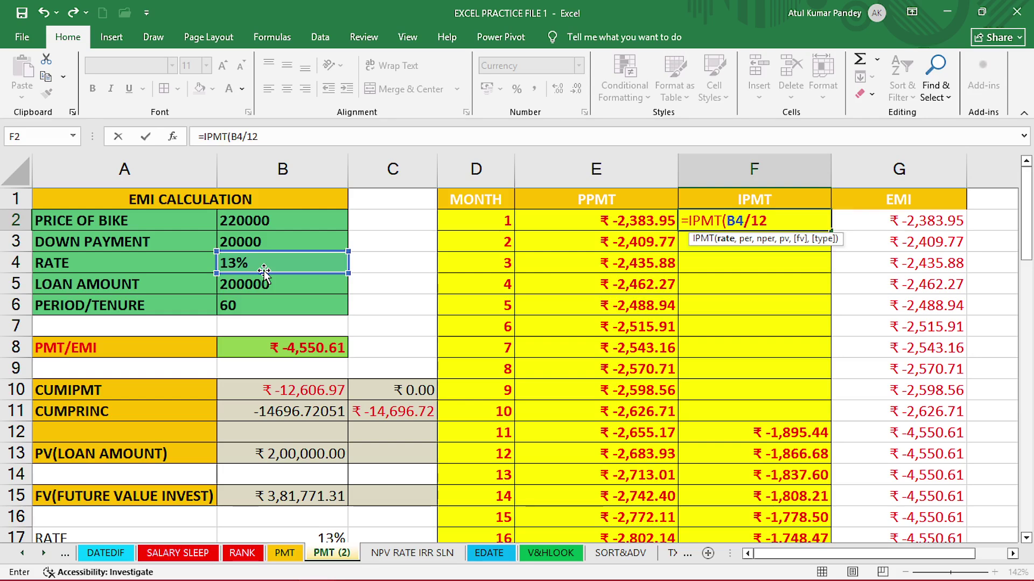
text(,)
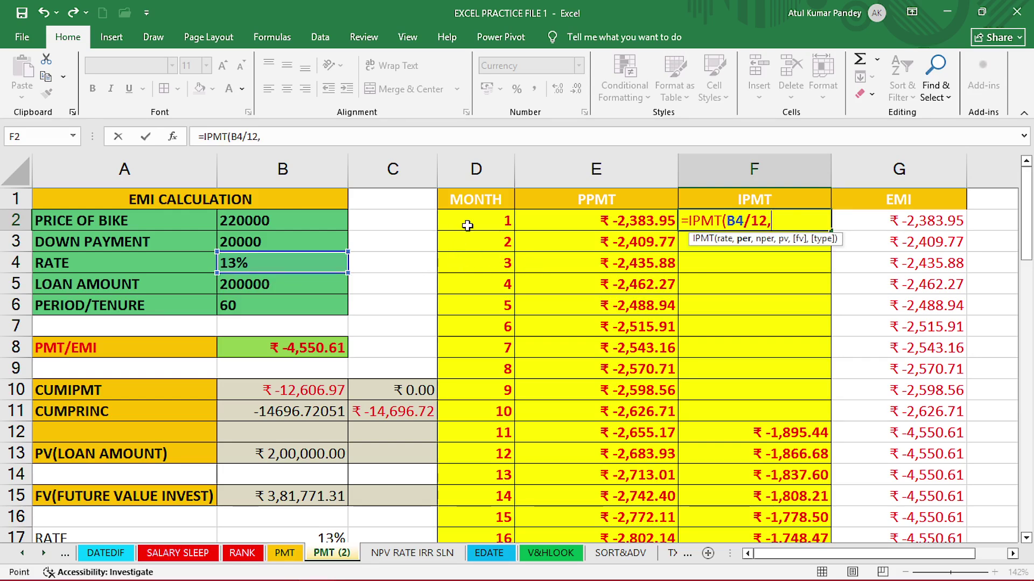
Complete the IPMT formula in F2 with D2 as per, B6 as nper and B5 as pv, omitting fv and type.
click(467, 226)
text(,)
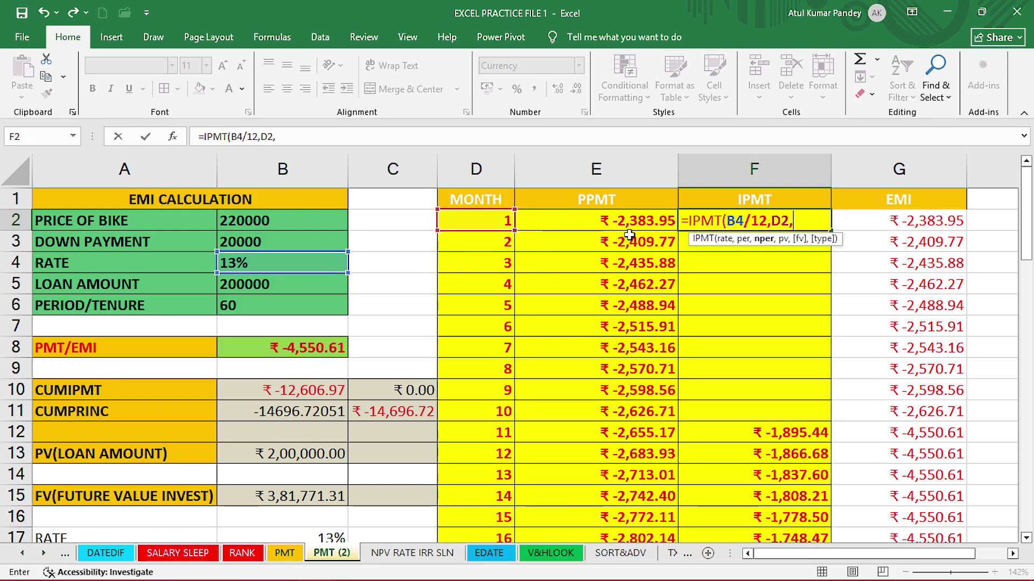
click(279, 309)
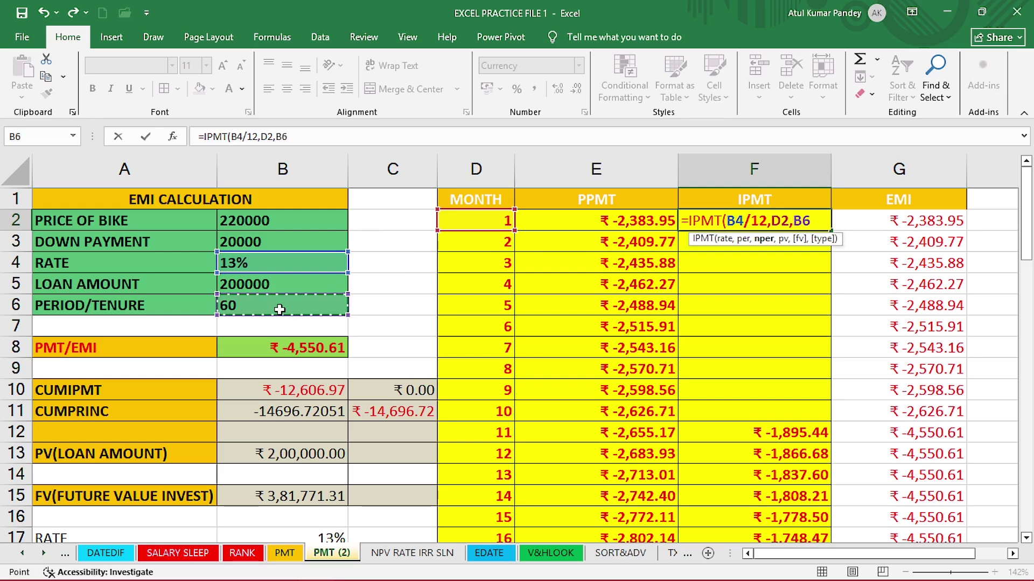
text(,)
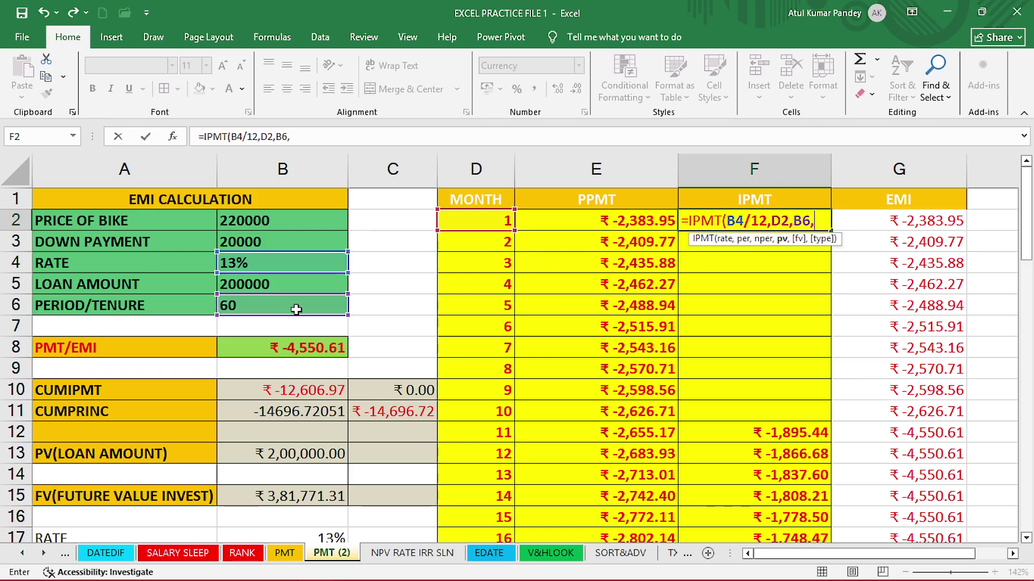
click(269, 282)
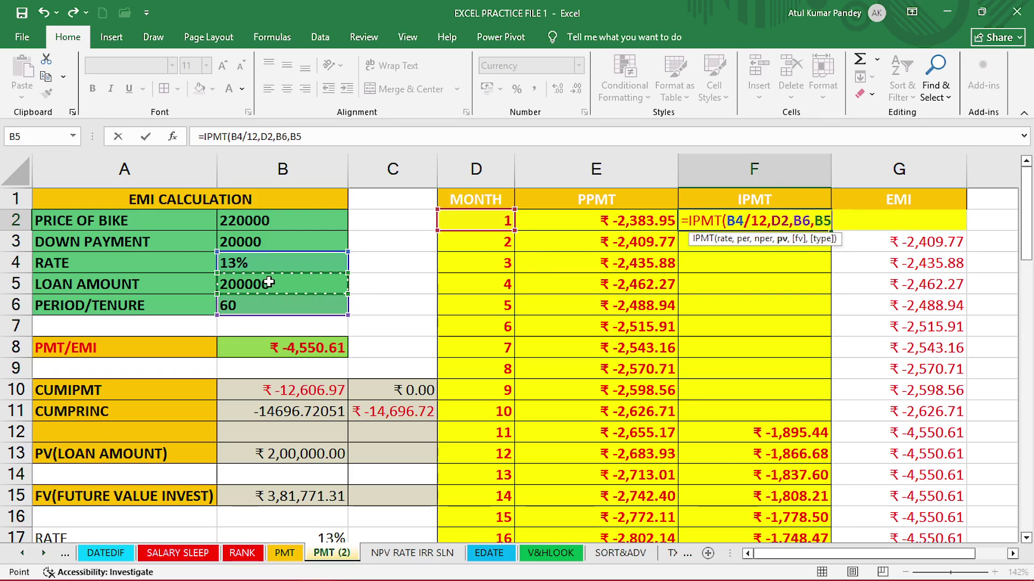
key(Return)
Make the rate, nper and pv references in F2's IPMT formula absolute as $B$4, $B$6 and $B$5, keeping D2 relative.
double_click(769, 221)
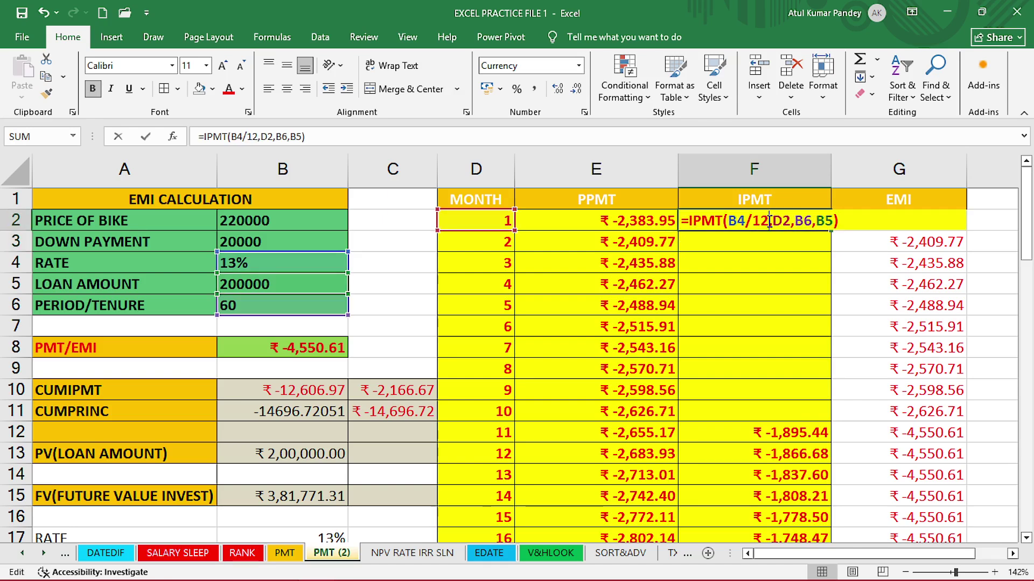
click(722, 240)
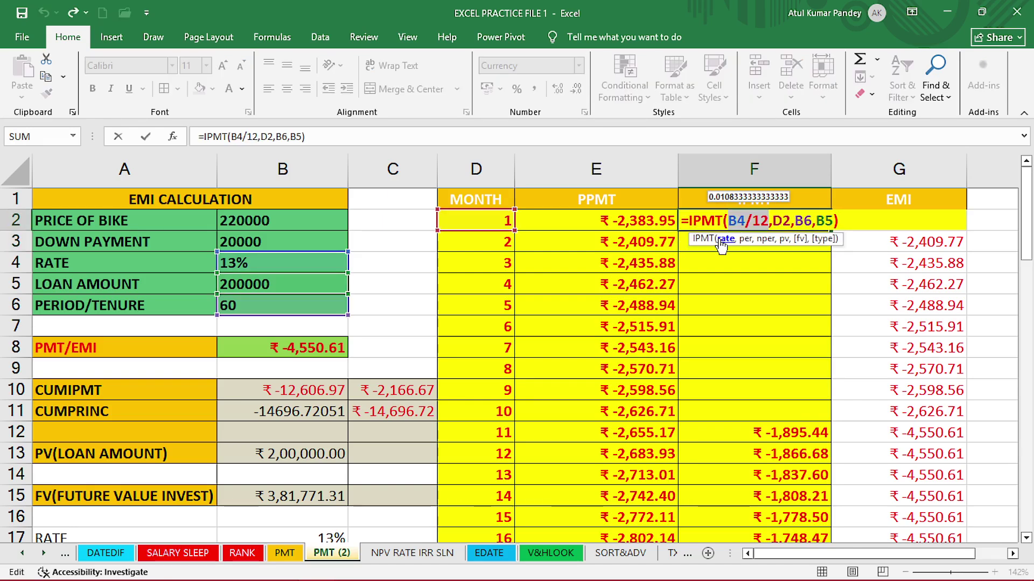
key(F4)
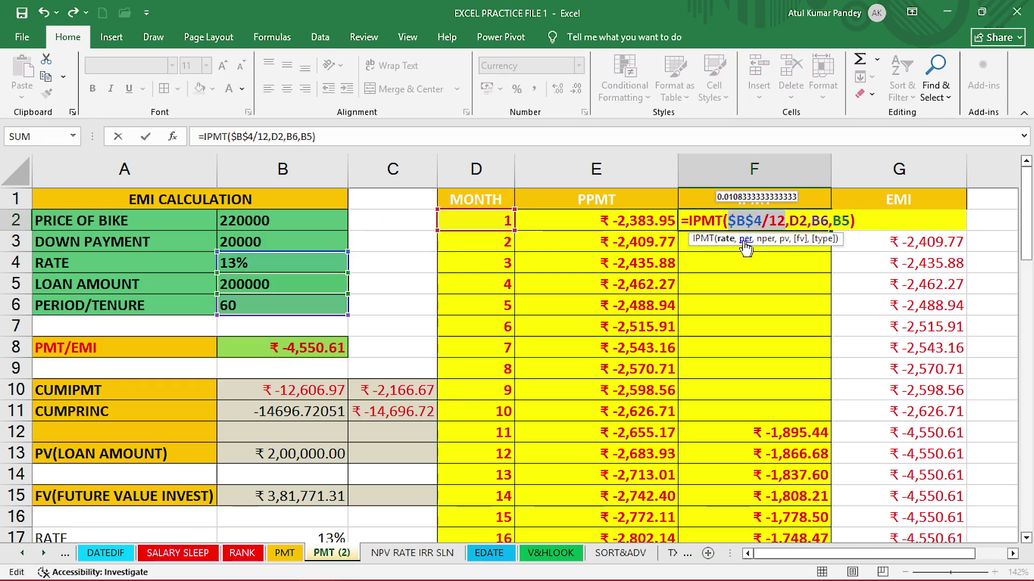
click(745, 240)
click(763, 240)
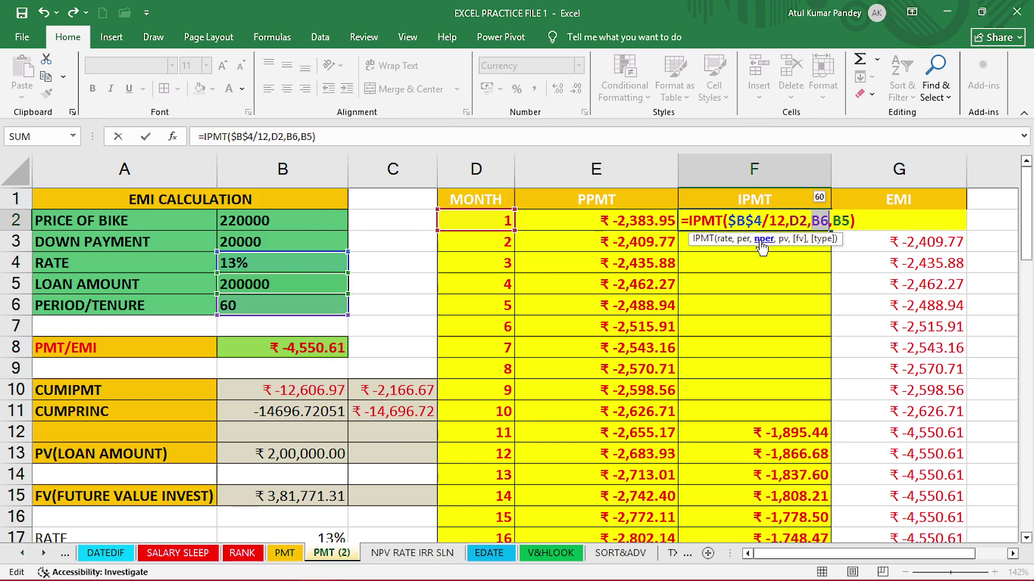
key(F4)
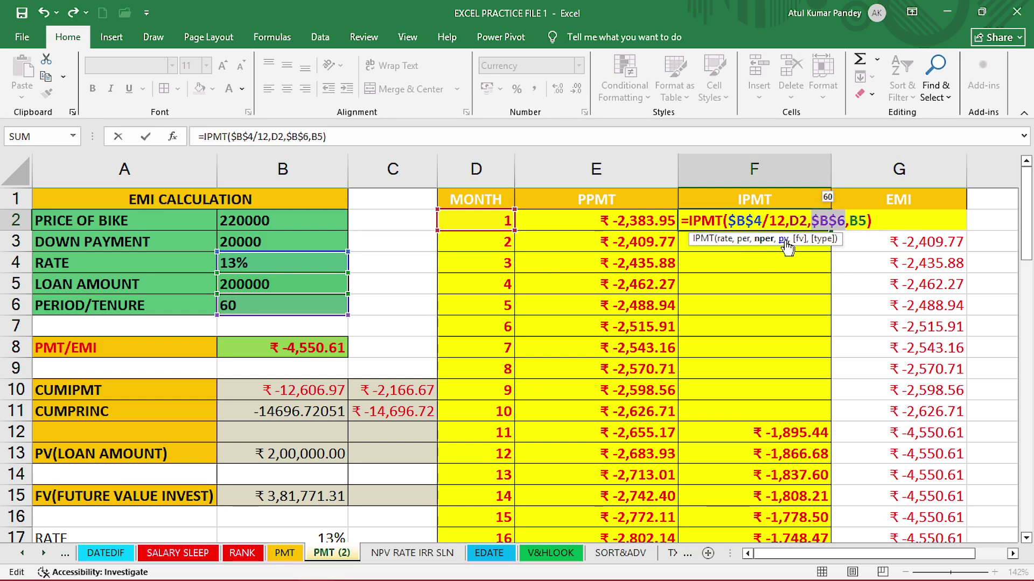
click(782, 239)
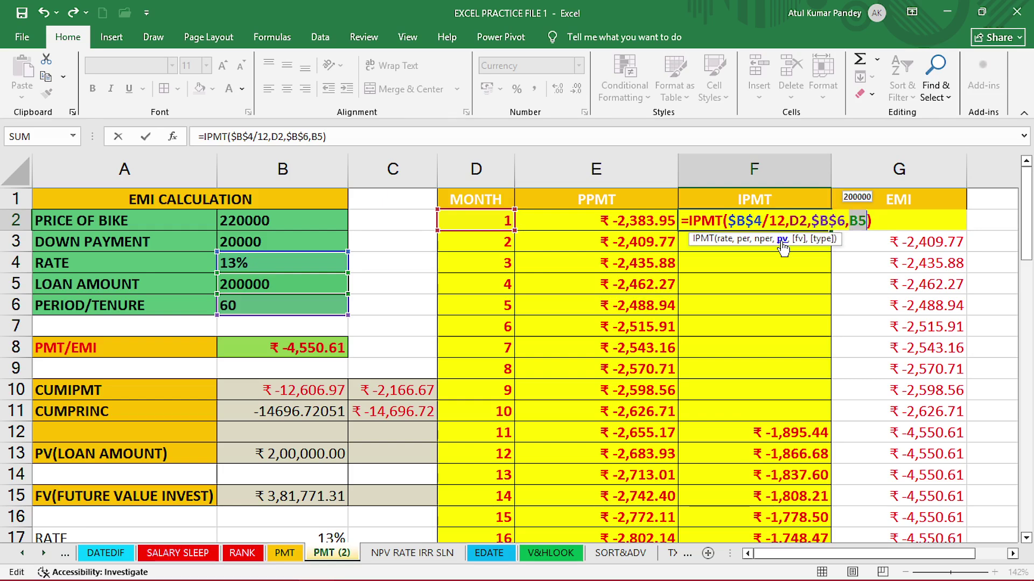
key(F4)
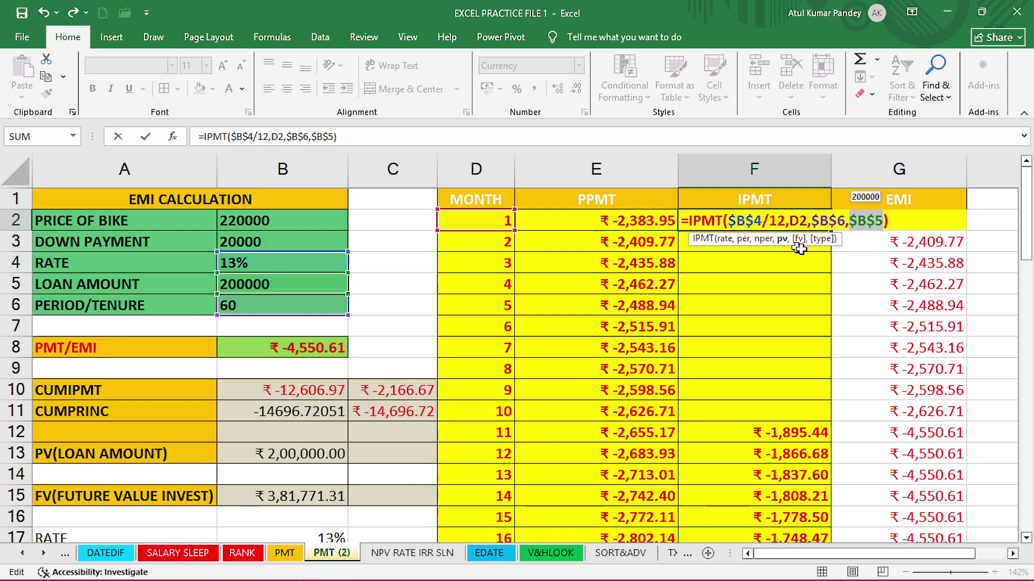
key(Return)
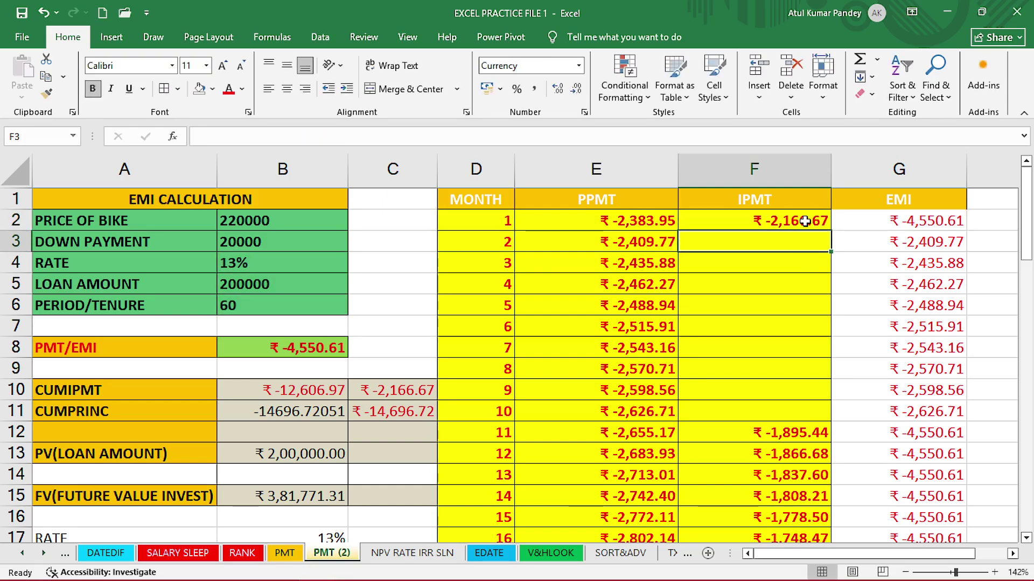
Fill the IPMT formula from F2 down to month 10 in F11 and inspect the copied formula in F9.
click(806, 223)
drag(828, 231, 823, 416)
click(789, 366)
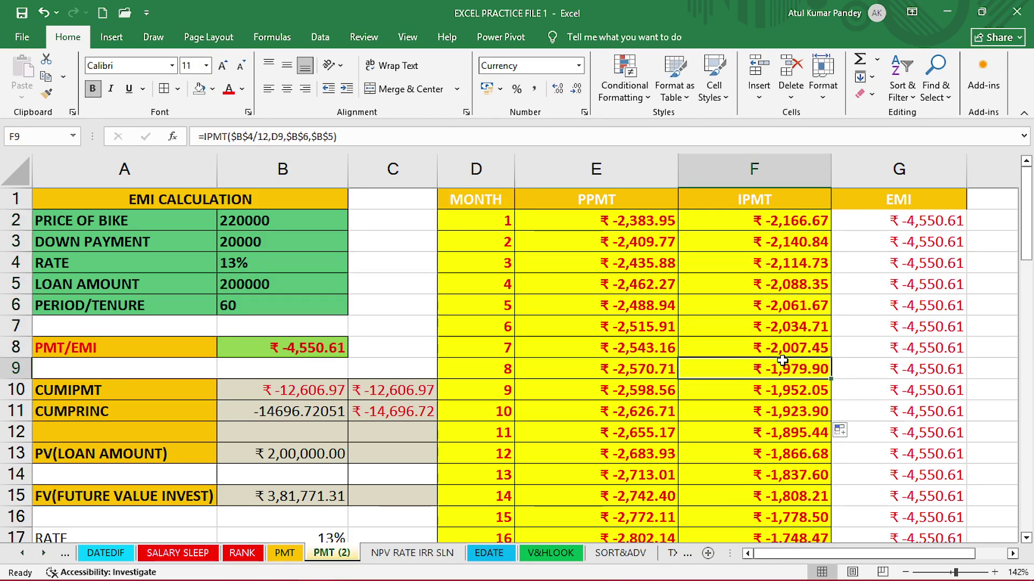
Examine the final months and the row 62 totals of the PPMT, IPMT and EMI columns.
scroll(688, 302, down, 14)
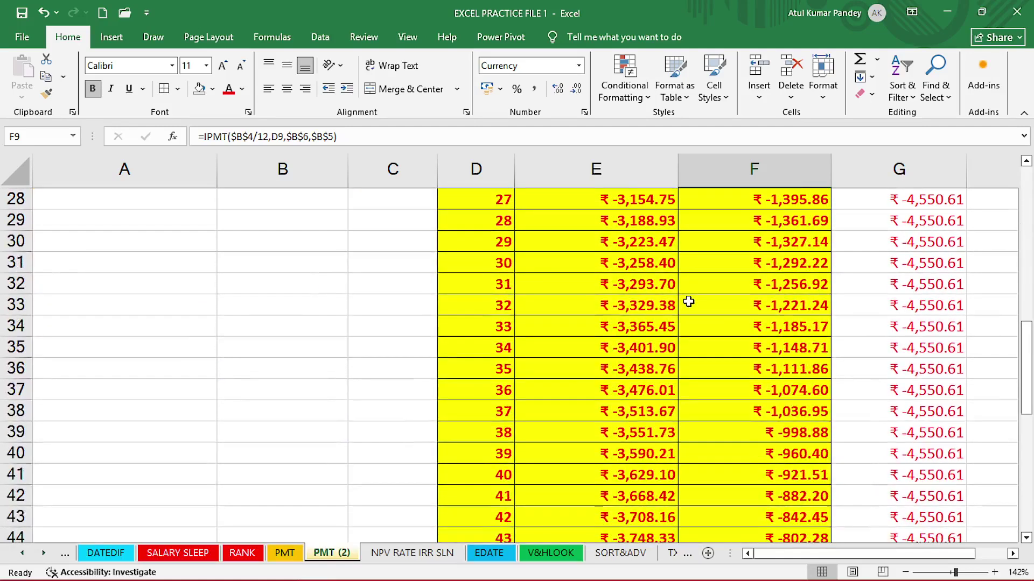
scroll(689, 302, down, 4)
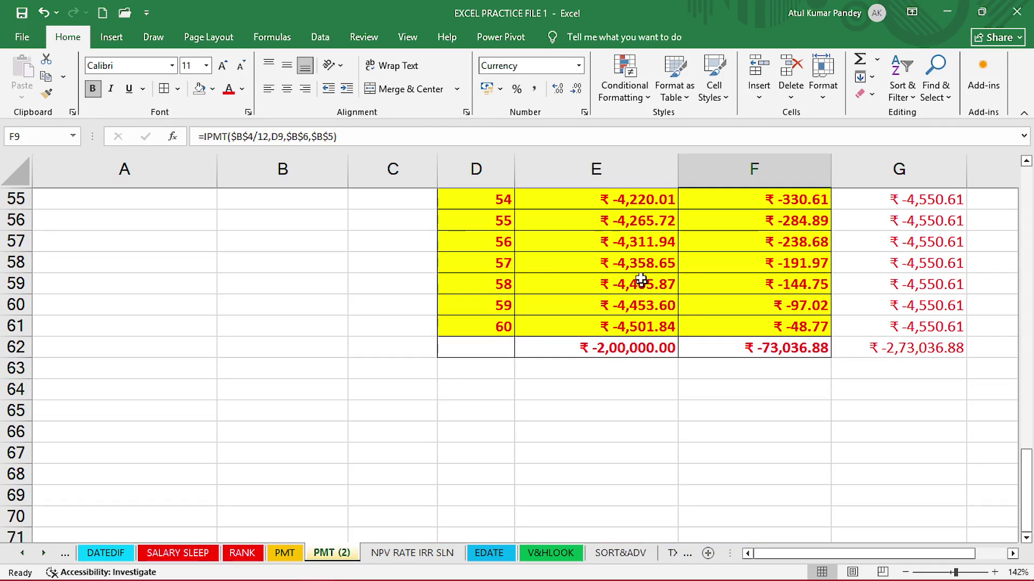
drag(642, 269, 643, 349)
click(641, 371)
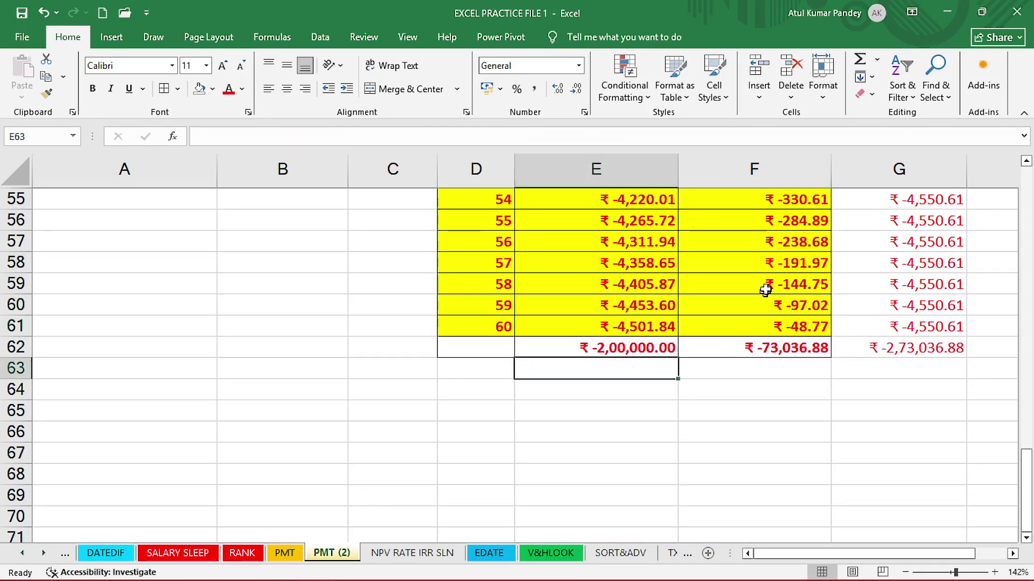
drag(768, 284, 764, 358)
click(764, 384)
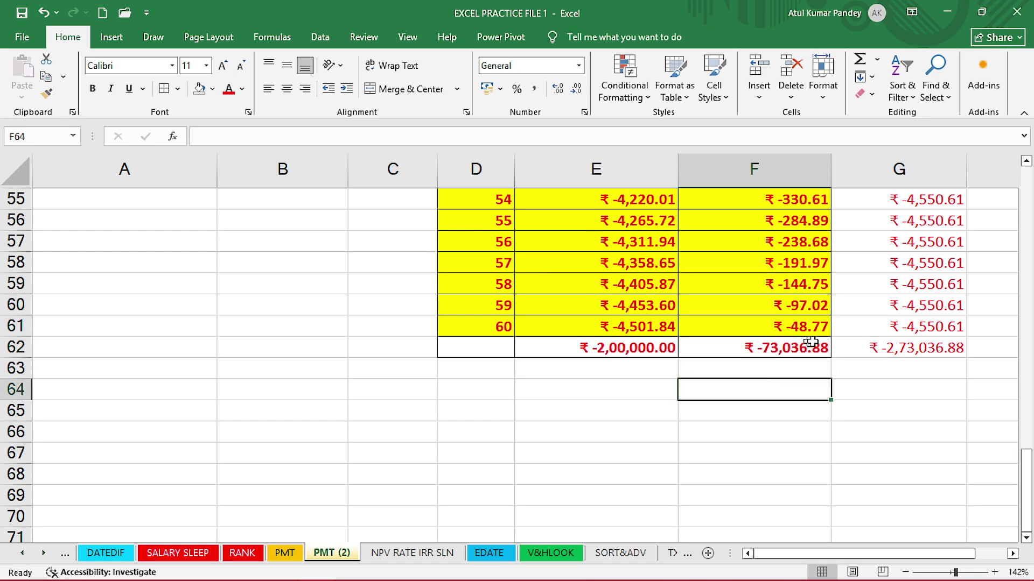
drag(902, 285, 878, 353)
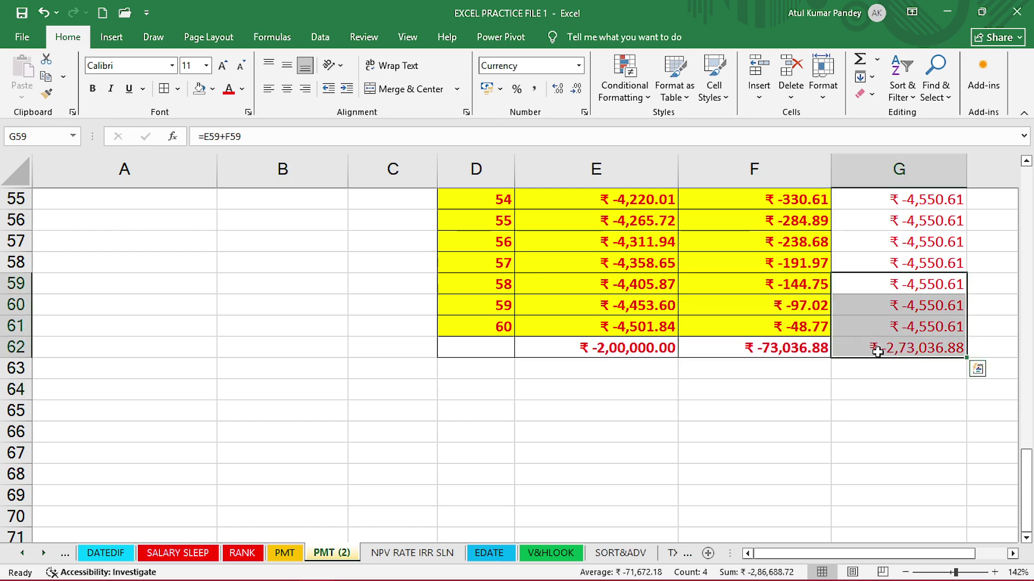
click(876, 350)
Review the PPMT values for months 1 to 6 and the IPMT values for months 1 to 7.
scroll(719, 309, up, 11)
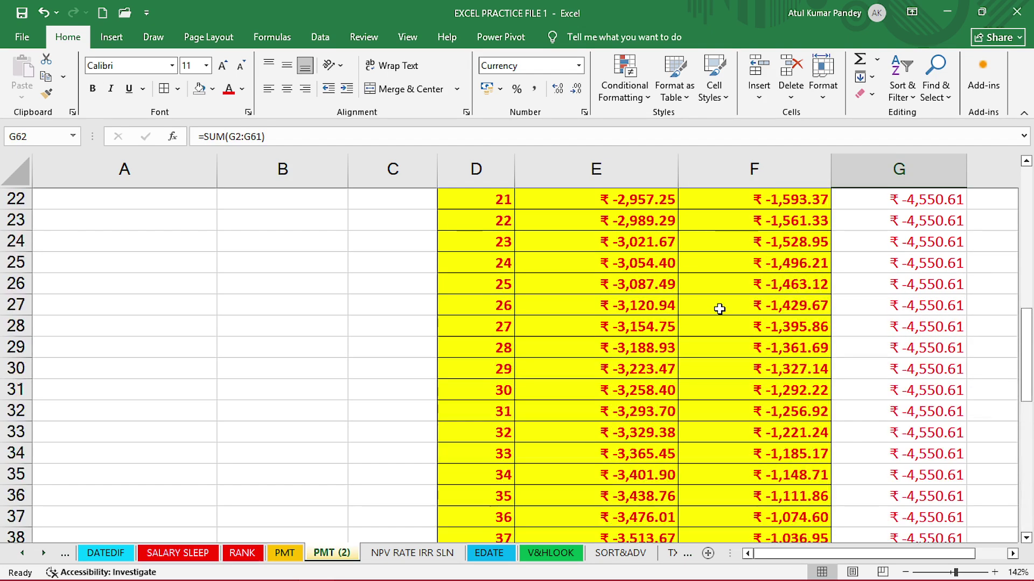
scroll(720, 309, up, 7)
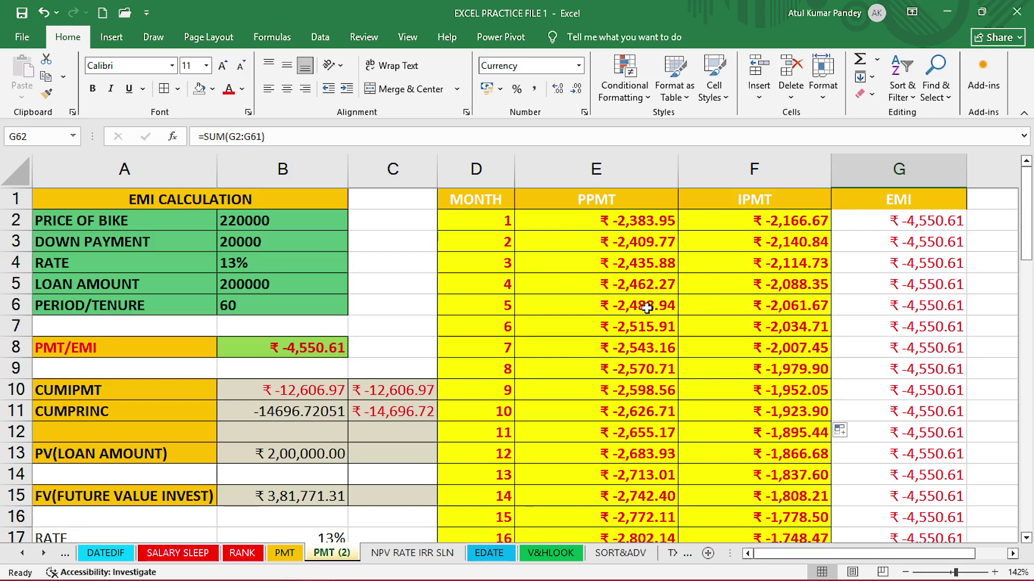
scroll(635, 301, down, 1)
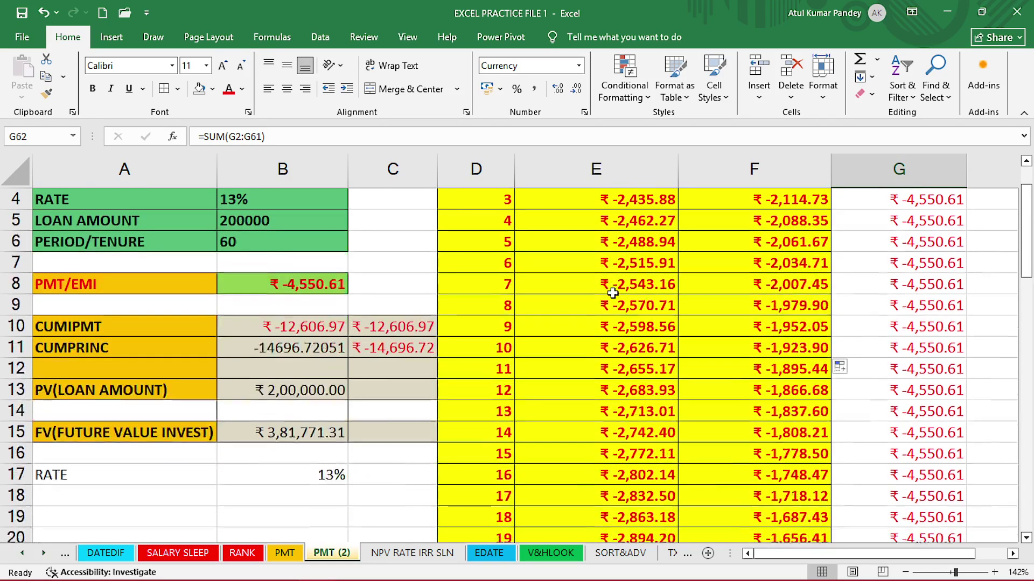
scroll(613, 294, up, 1)
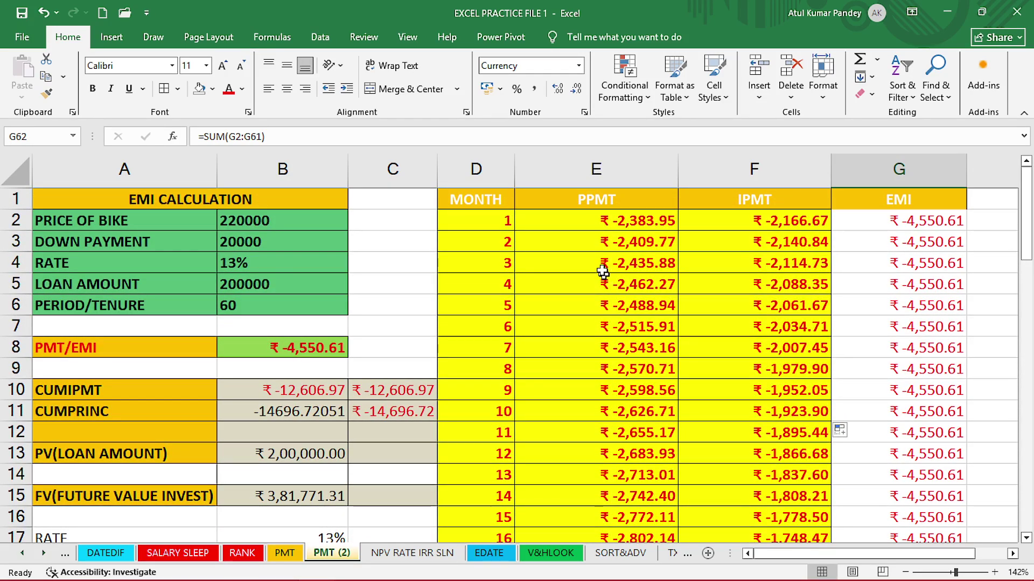
drag(588, 221, 579, 334)
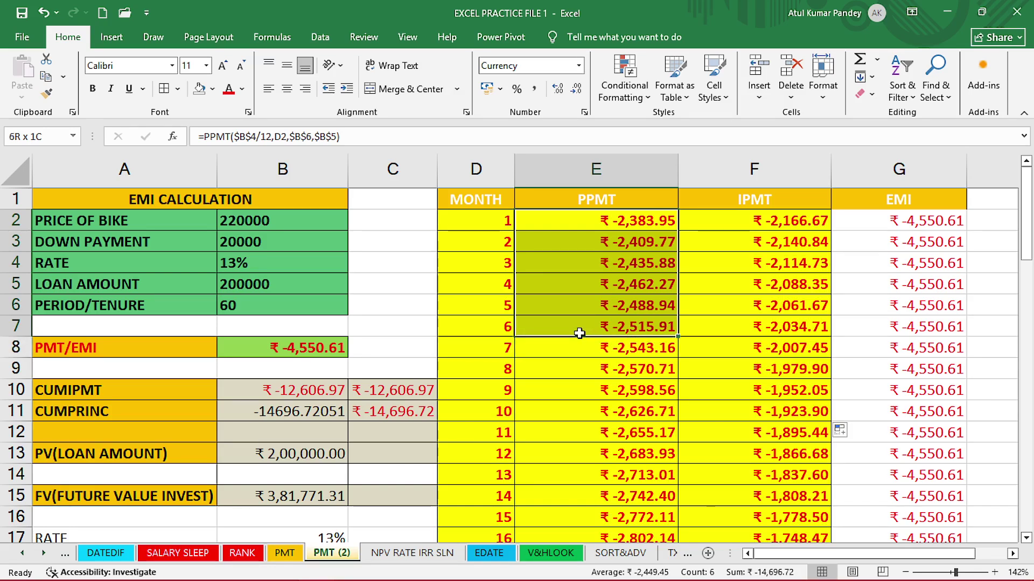
drag(711, 222, 715, 340)
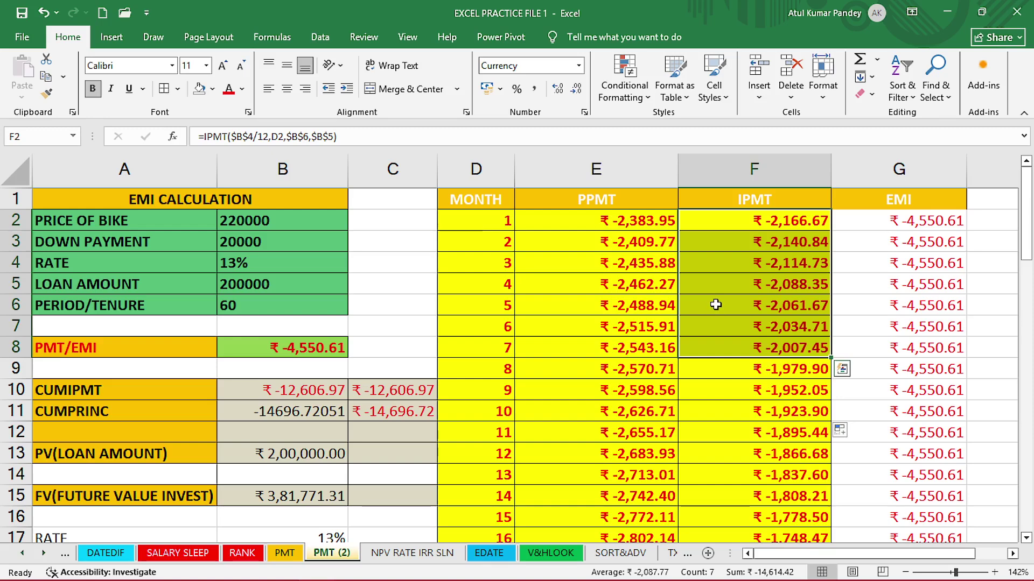
Clear the existing results from C9:C15 and from B10:B15 beside the CUMIPMT, CUMPRINC, PV and FV labels.
click(605, 222)
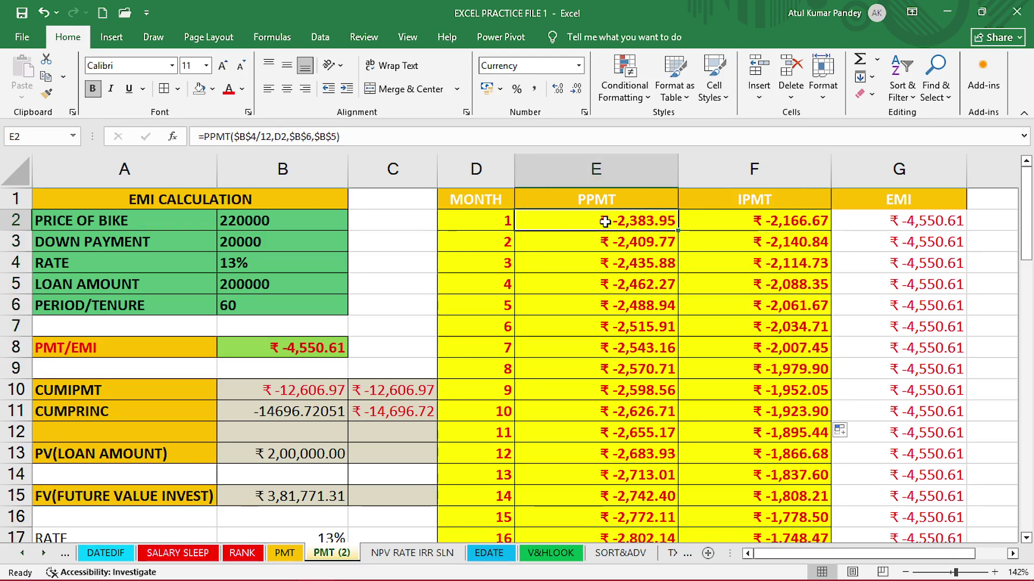
drag(404, 369, 394, 498)
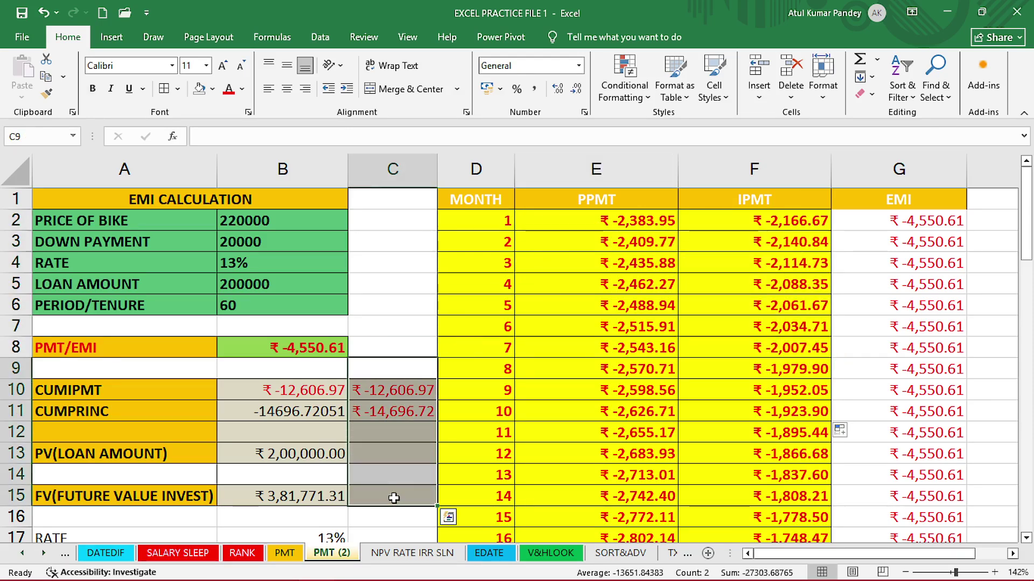
key(Delete)
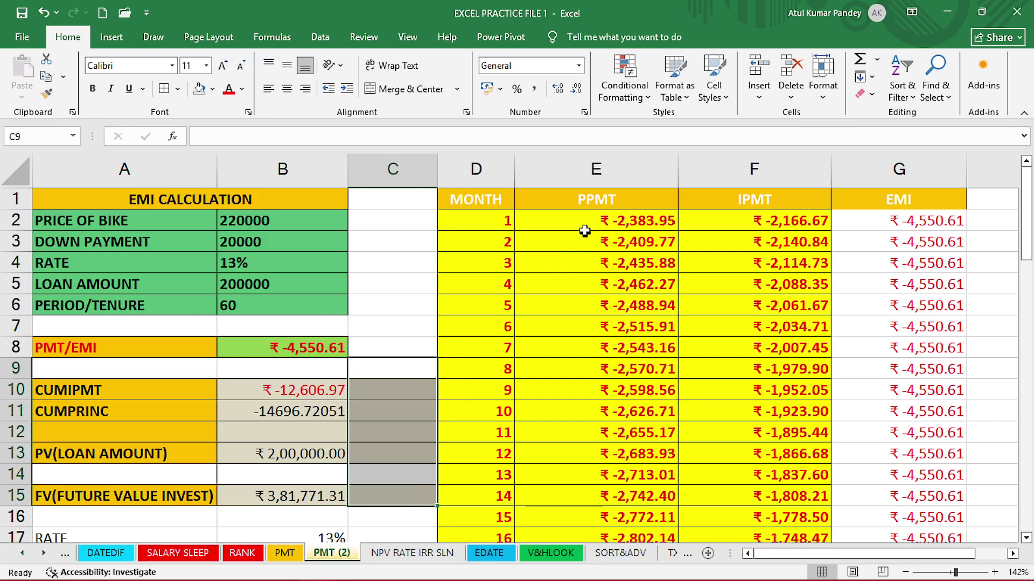
drag(584, 229, 581, 345)
drag(570, 223, 538, 350)
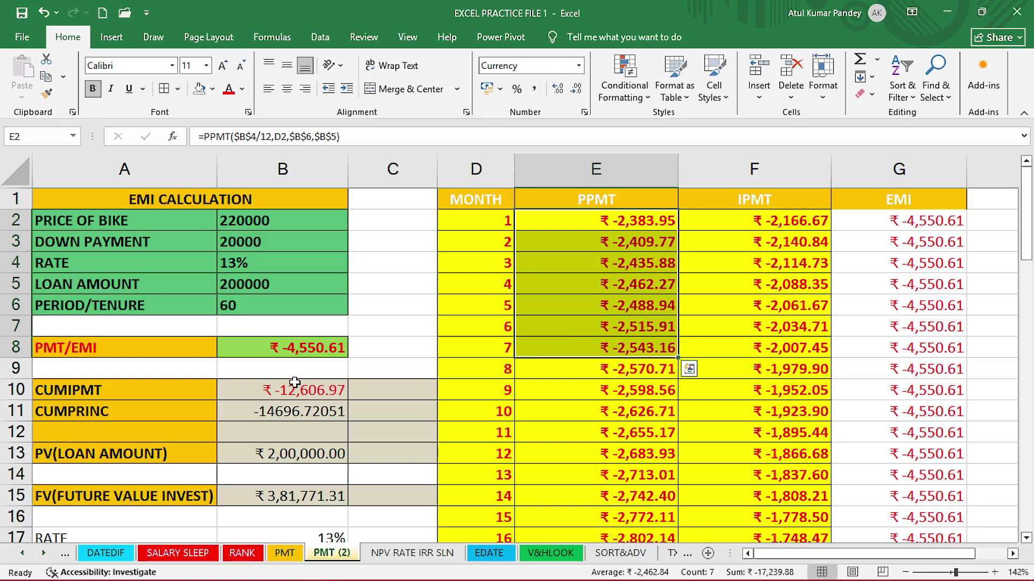
drag(294, 384, 303, 496)
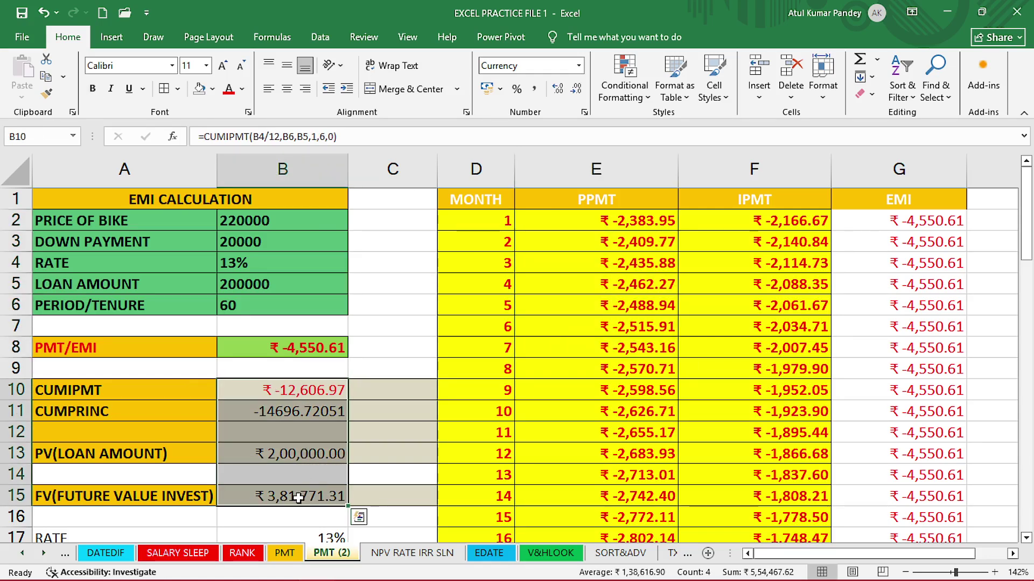
key(Delete)
Total the interest for months 1 to 6 in C10 with a SUM of F2:F7.
click(380, 385)
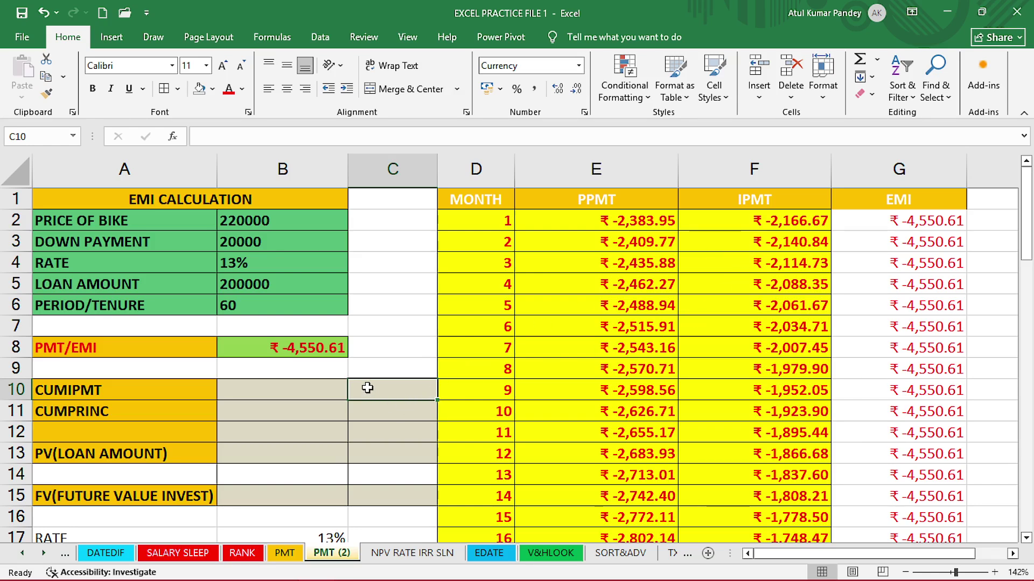
text(=)
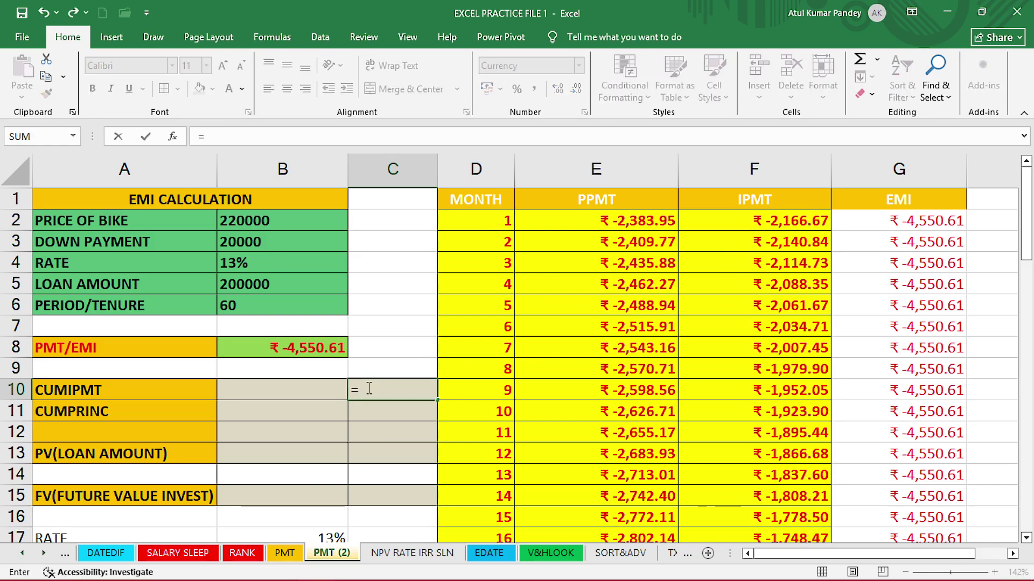
text(SUM()
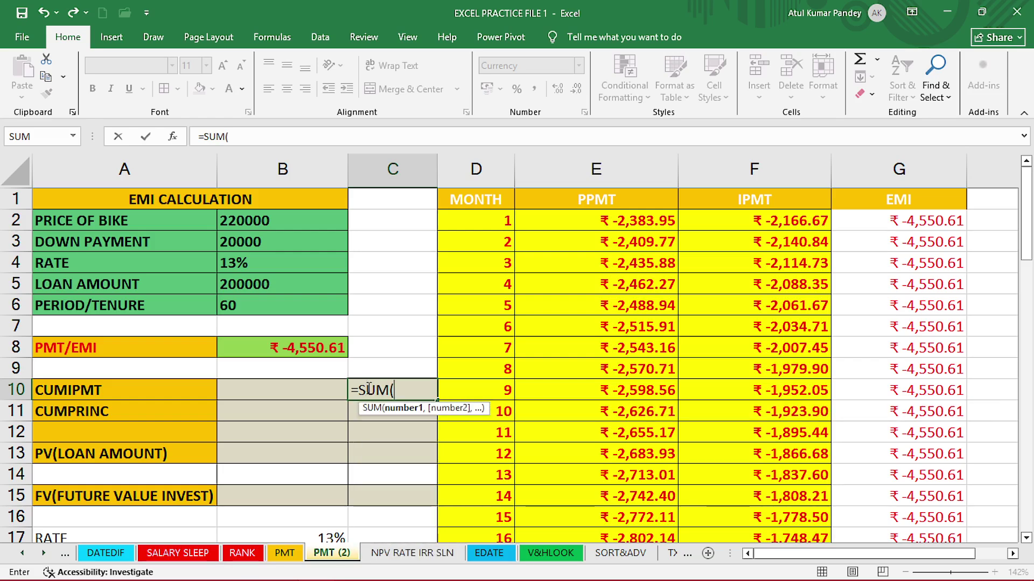
drag(753, 223, 749, 332)
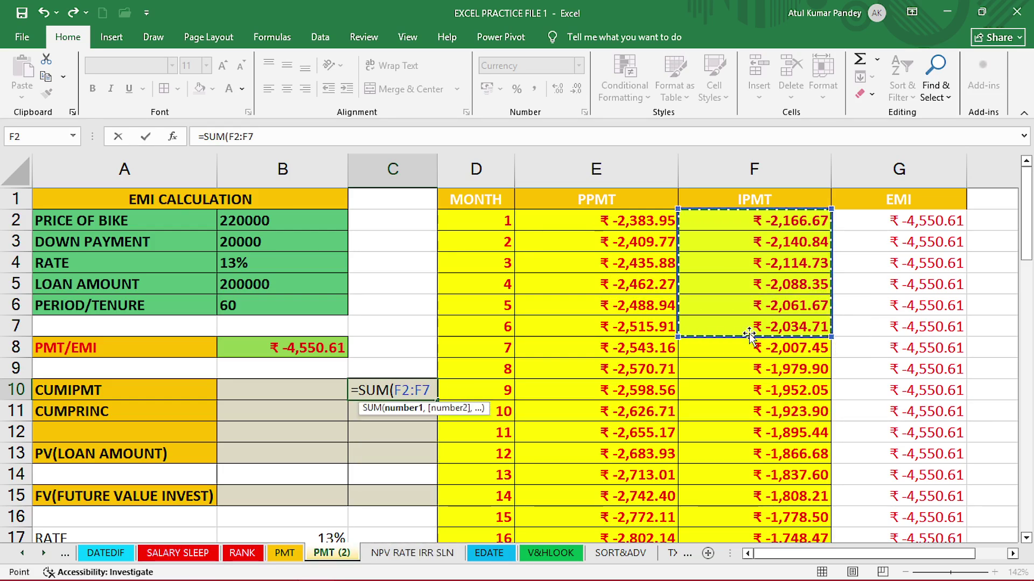
key(Return)
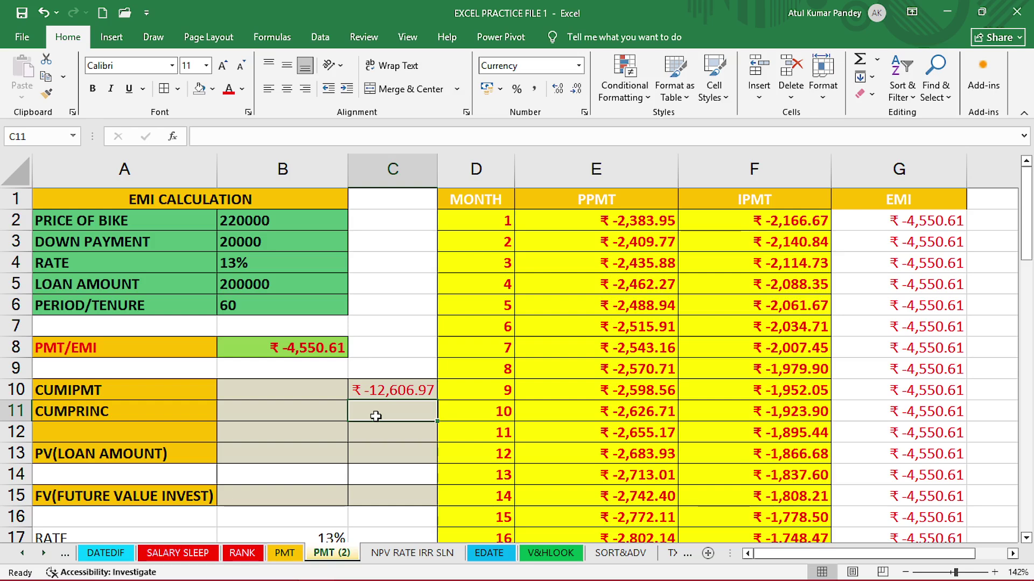
Total the principal for months 1 to 6 in C11 with a SUM of E2:E7.
text(=)
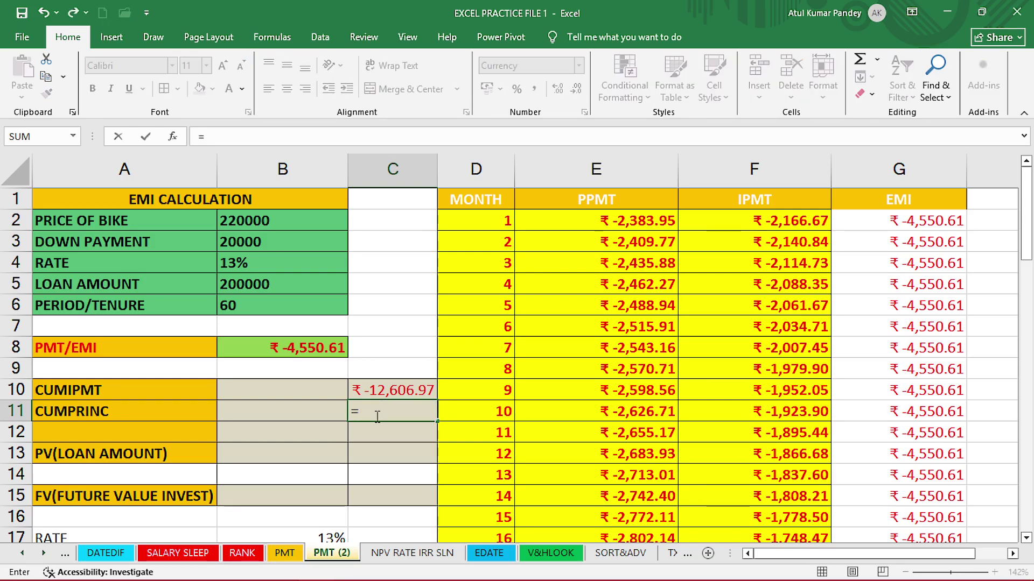
text(SUM()
drag(581, 221, 589, 331)
key(Return)
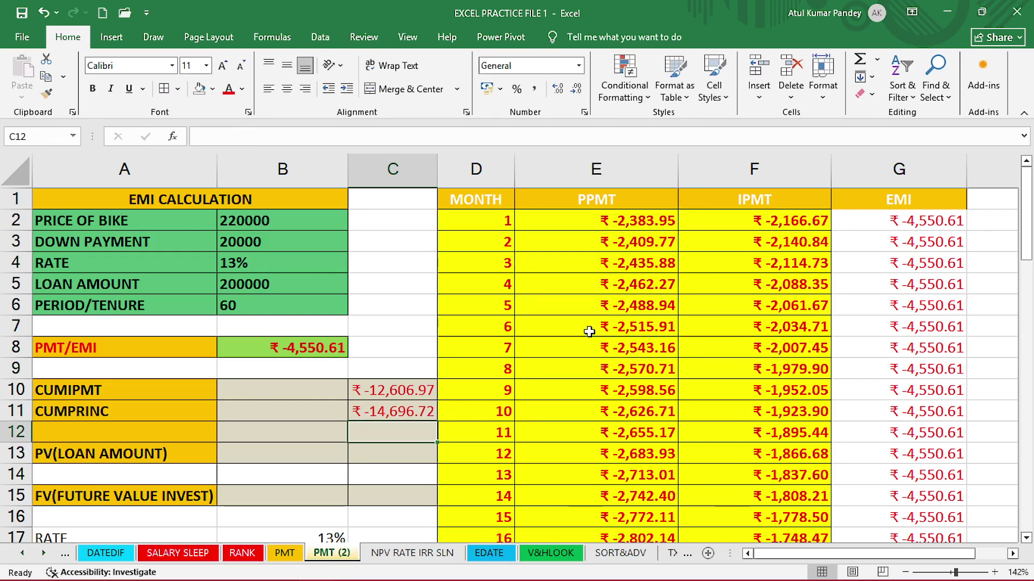
Compare the CUMIPMT and CUMPRINC function labels in A10 and A11.
click(307, 391)
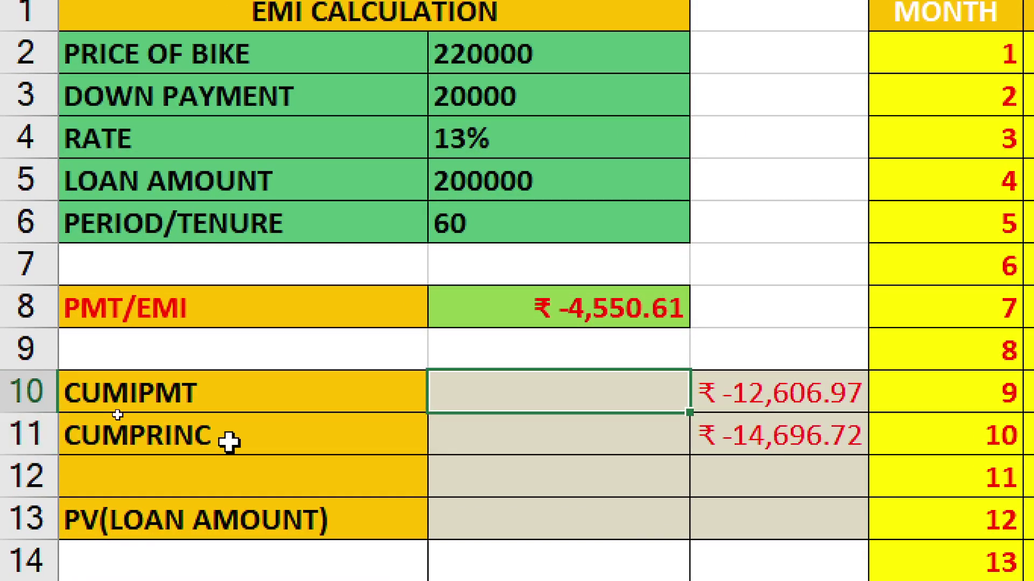
click(131, 397)
click(130, 424)
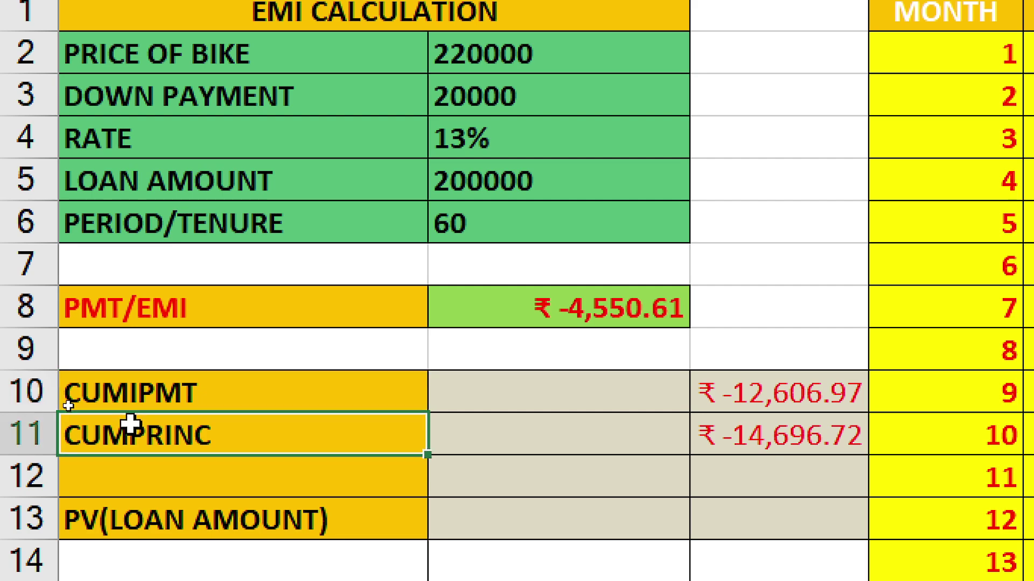
click(138, 400)
click(140, 429)
click(145, 401)
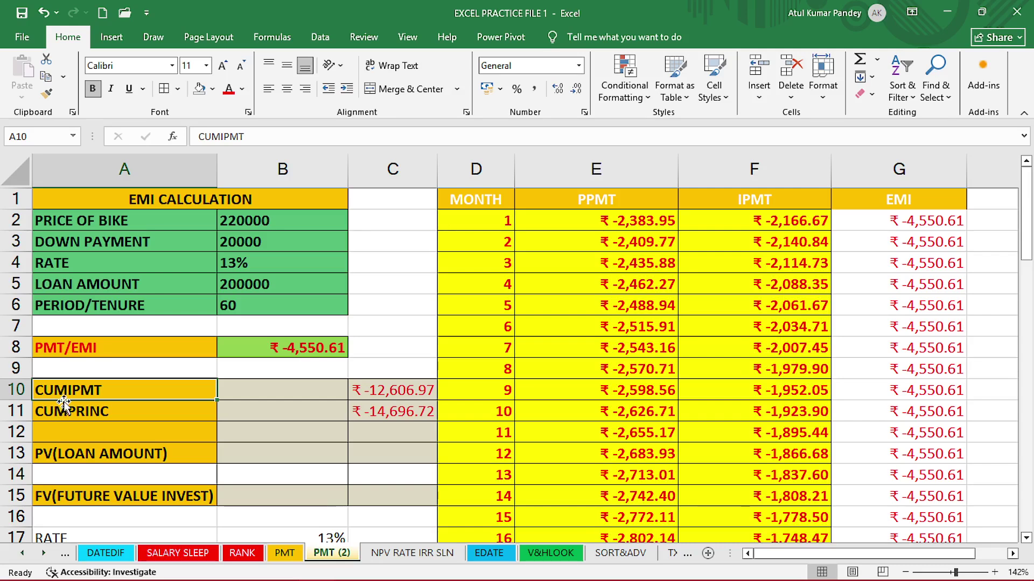
Start a CUMIPMT formula in B10 with B4/12 as the monthly rate.
click(240, 389)
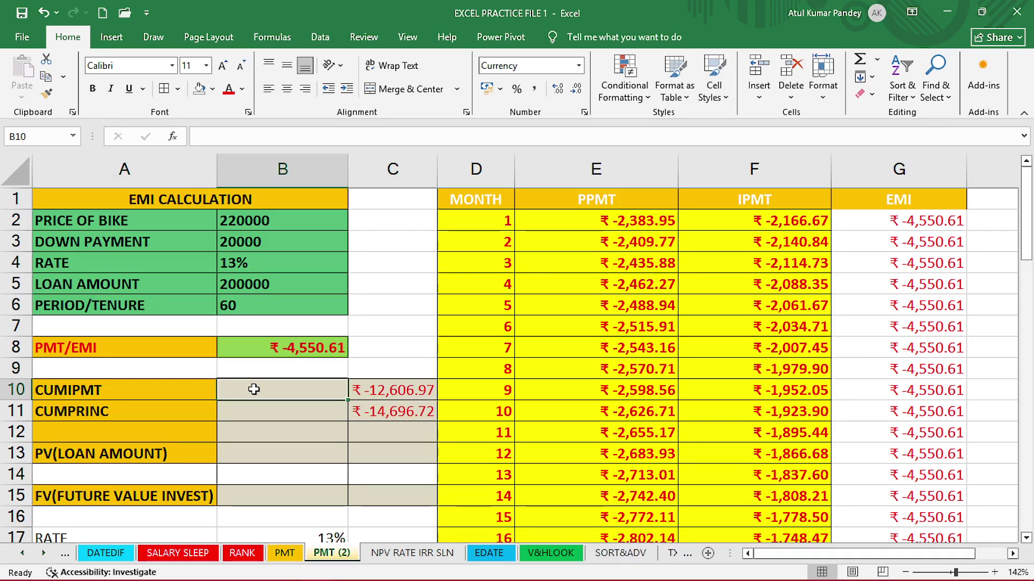
text(=)
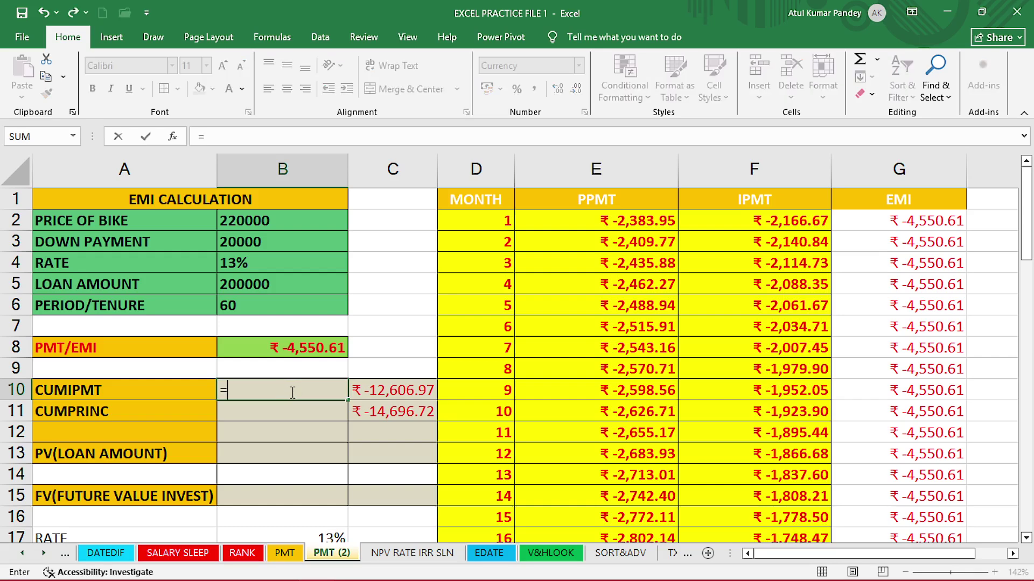
text(CUM)
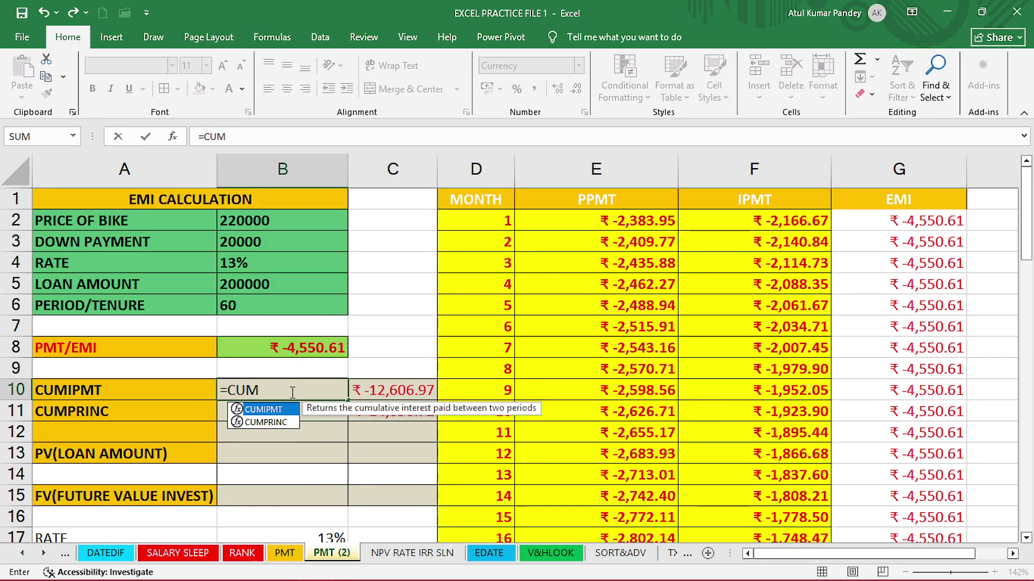
key(Tab)
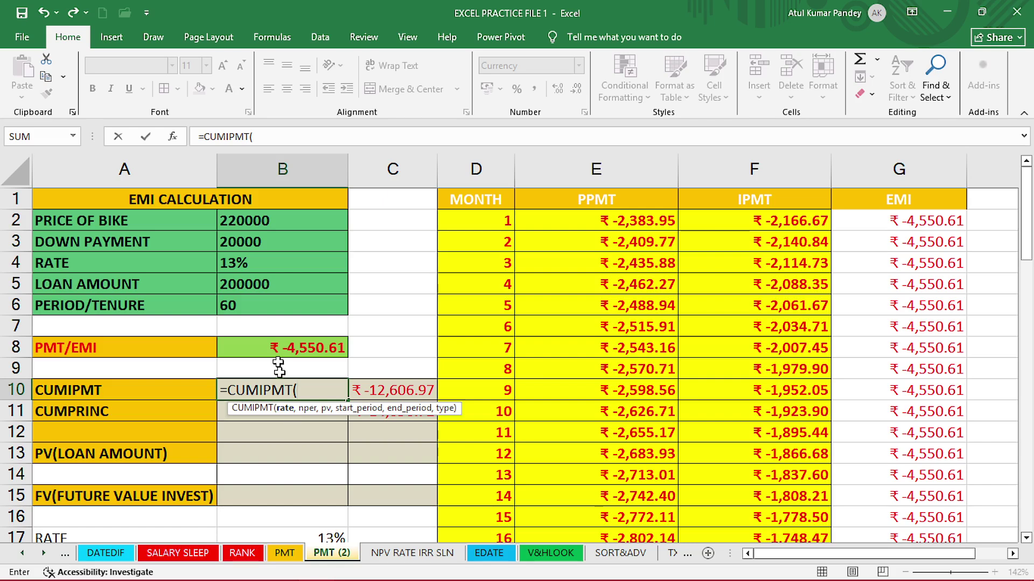
click(261, 267)
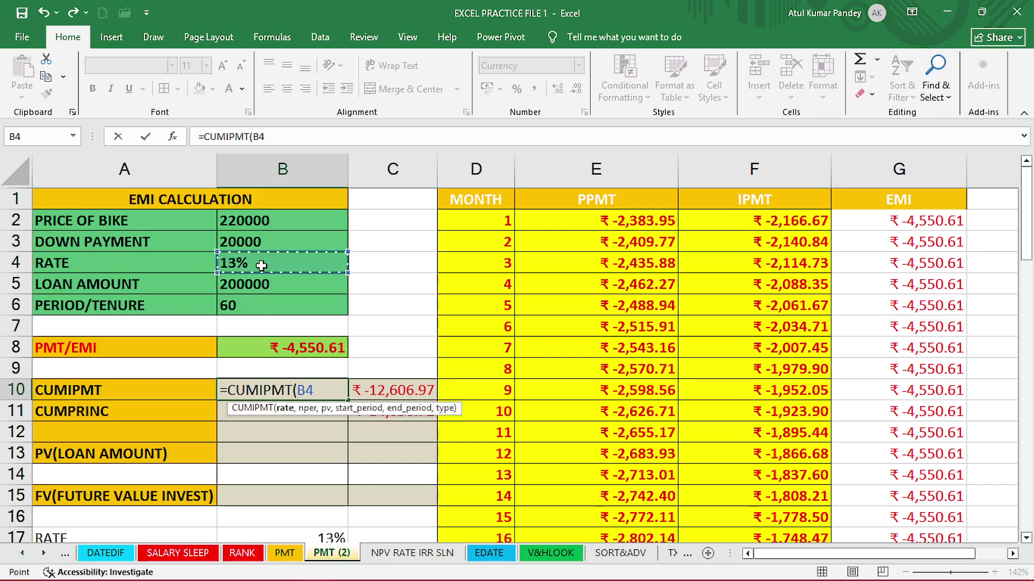
text(/12,)
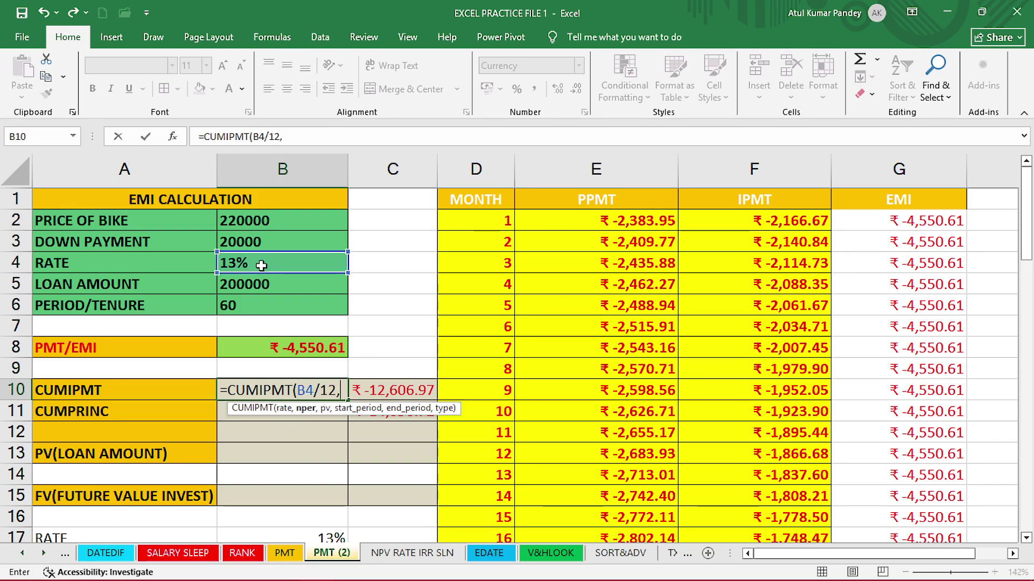
Add B6 as nper, B5 as pv, 1 as start_period and 6 as end_period to the CUMIPMT formula, and try to enter it.
click(253, 306)
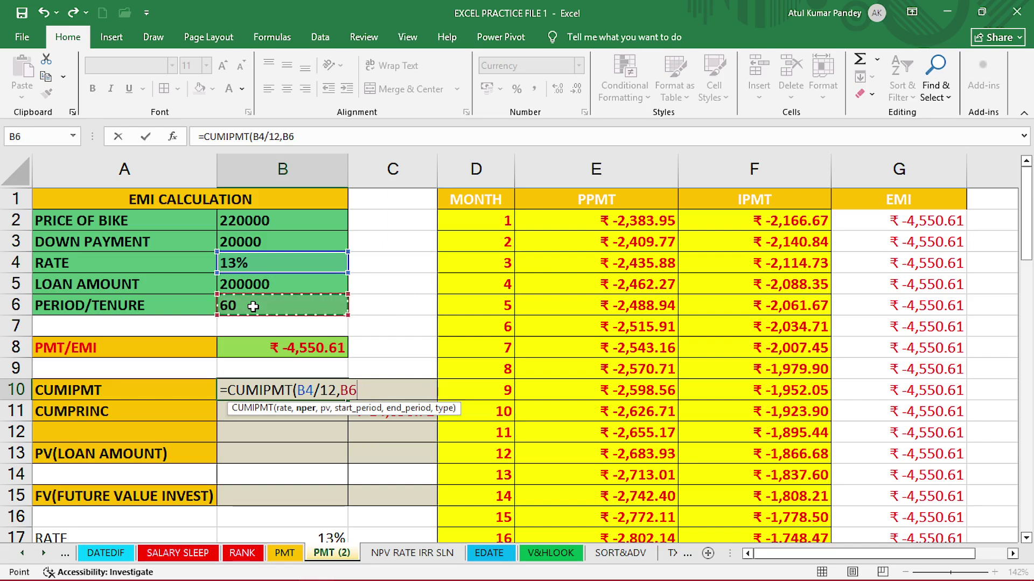
text(,)
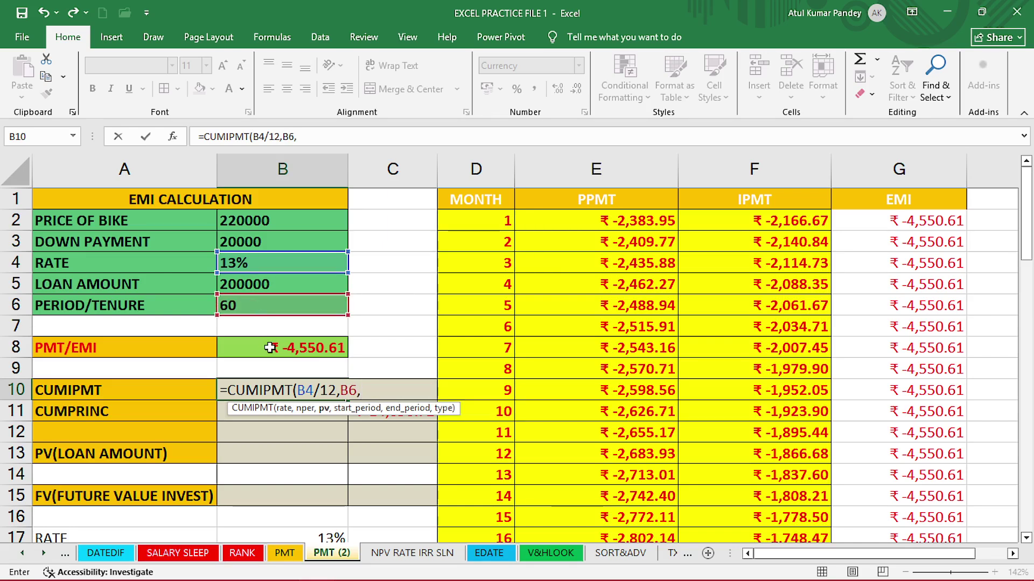
click(266, 287)
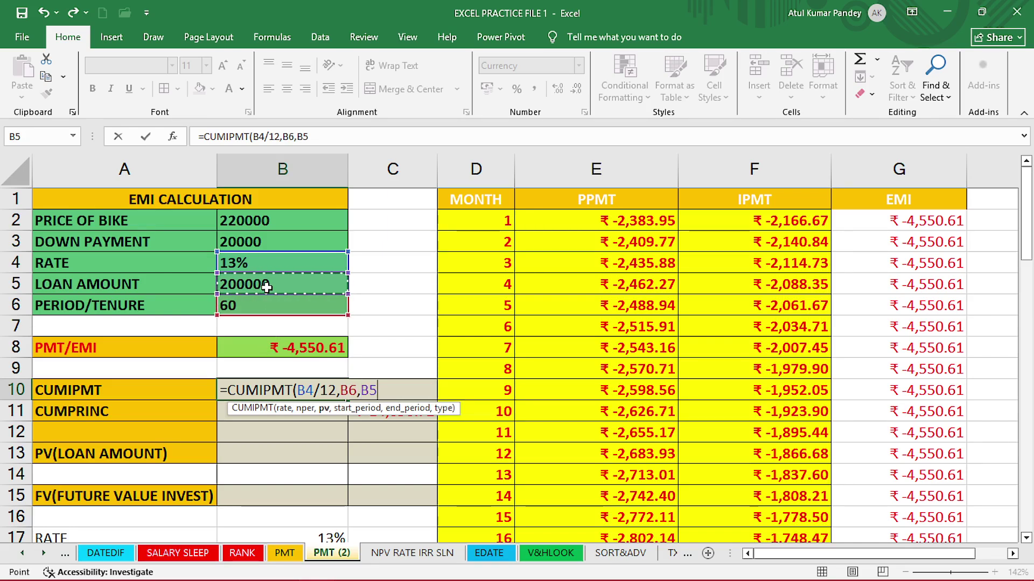
text(,)
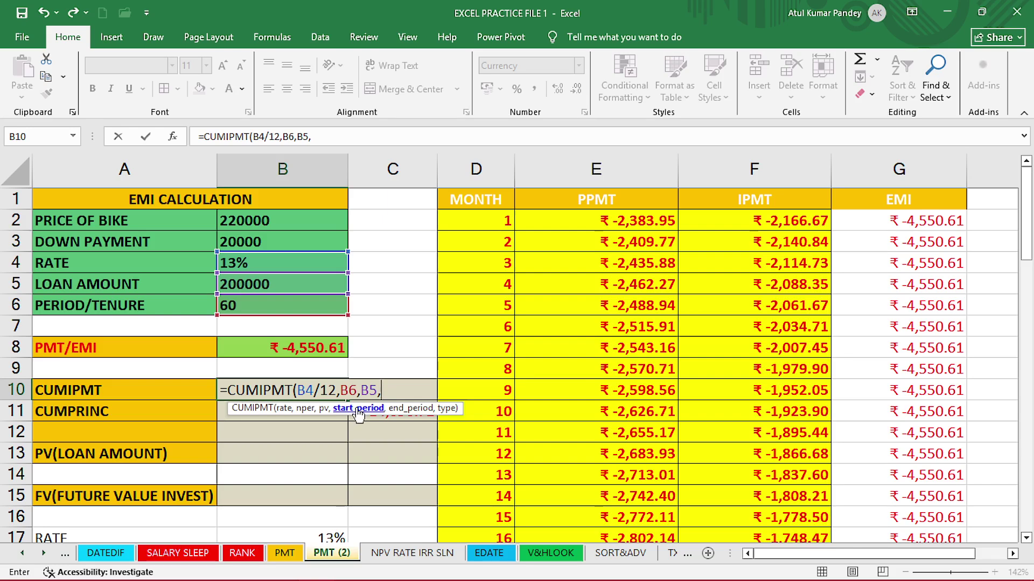
text(1,)
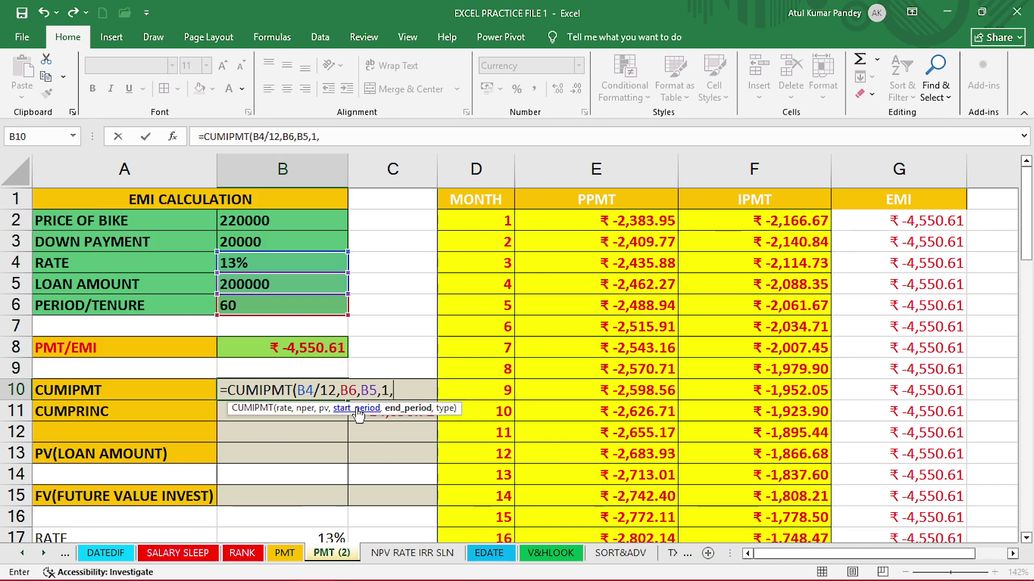
text(6)
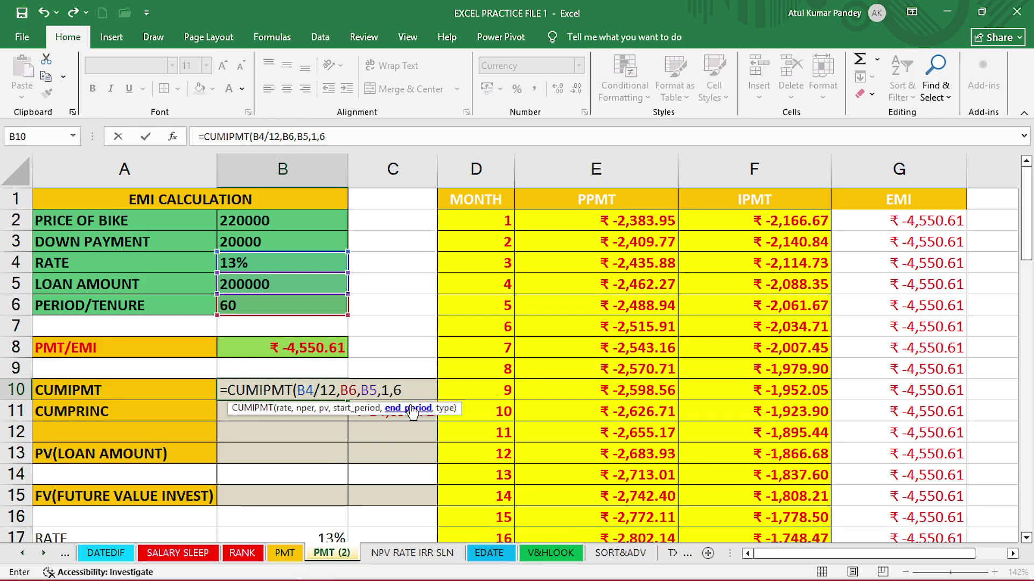
key(Return)
click(615, 338)
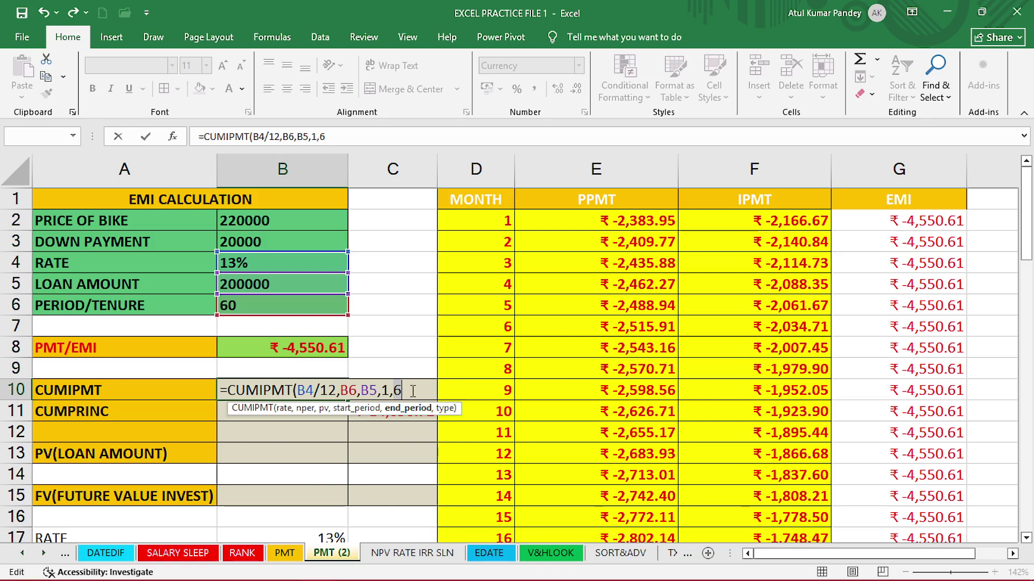
Check the rate, nper, pv, start_period and end_period arguments of B10's CUMIPMT formula one by one.
click(285, 408)
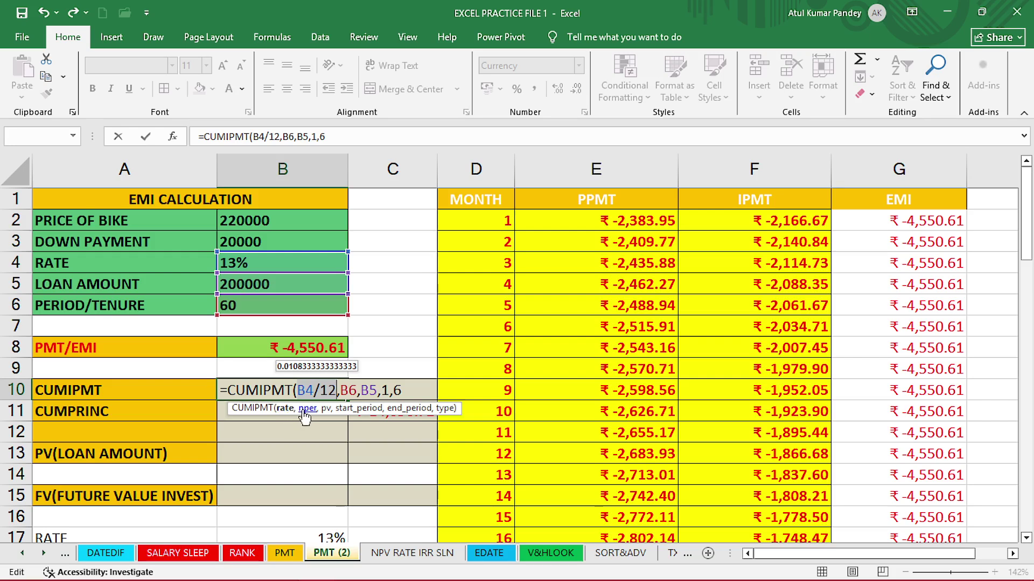
click(305, 410)
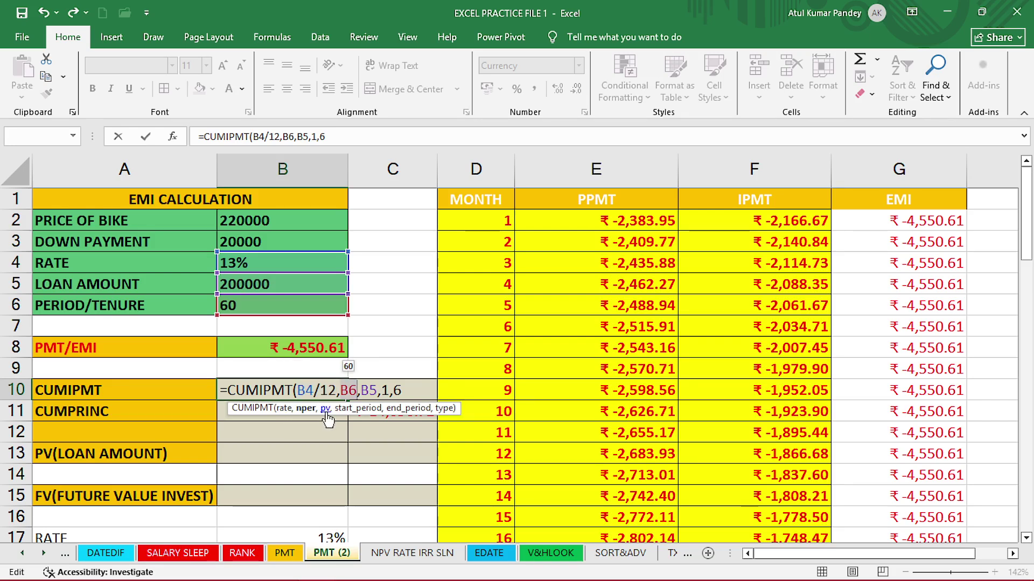
click(326, 411)
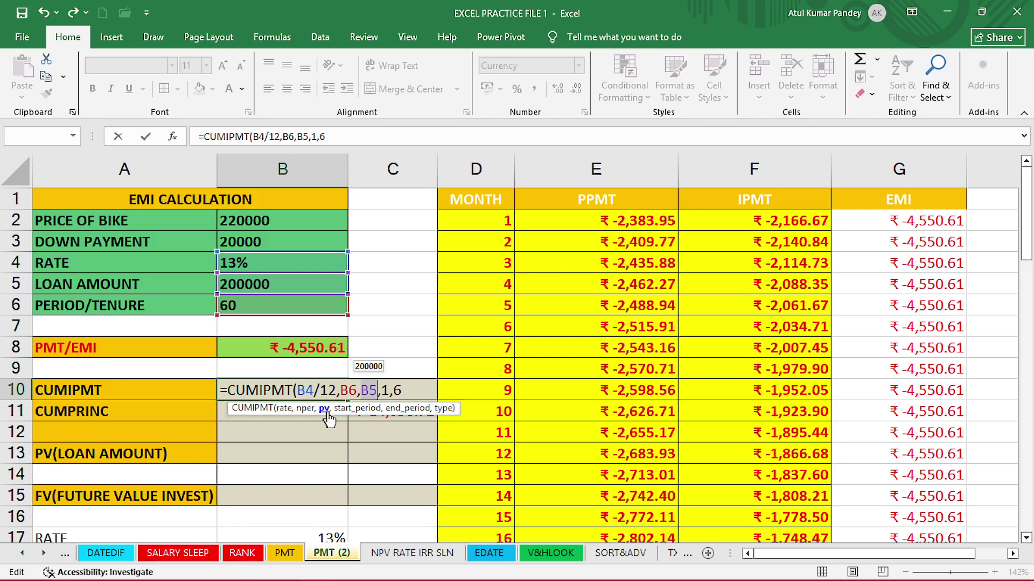
click(345, 411)
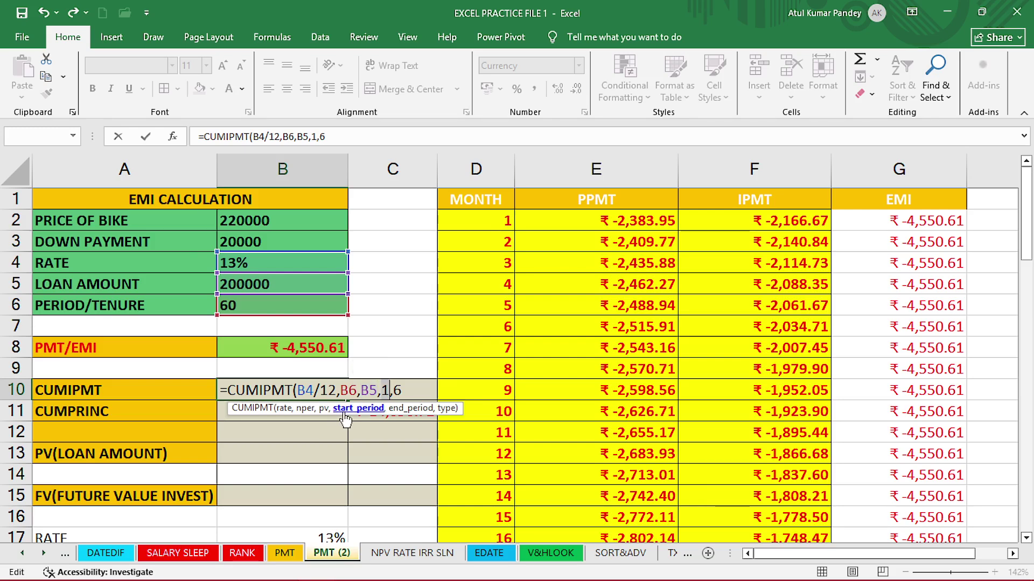
click(401, 409)
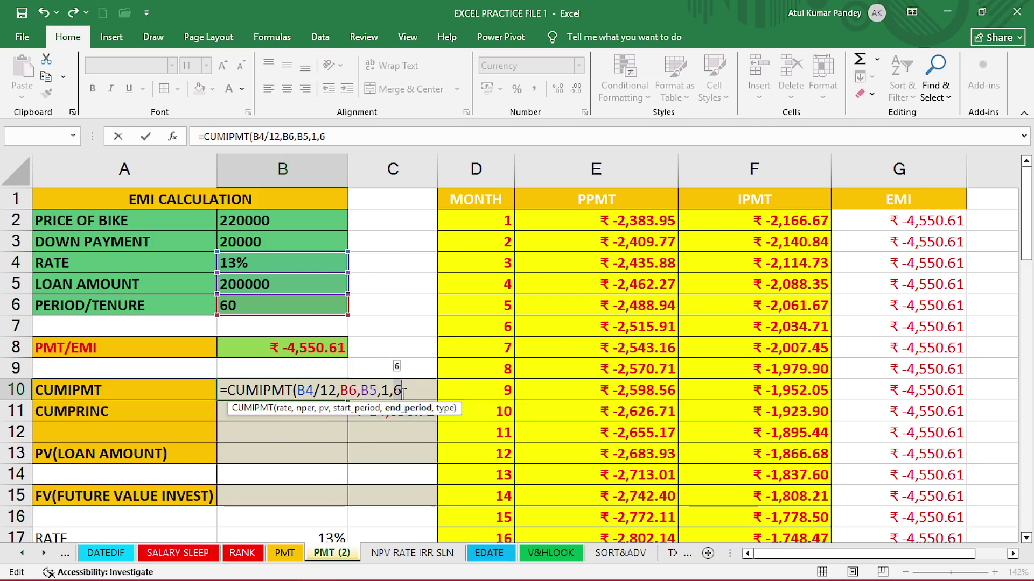
Add 0 as the type argument to B10's CUMIPMT formula and enter the formula.
click(406, 391)
text(,)
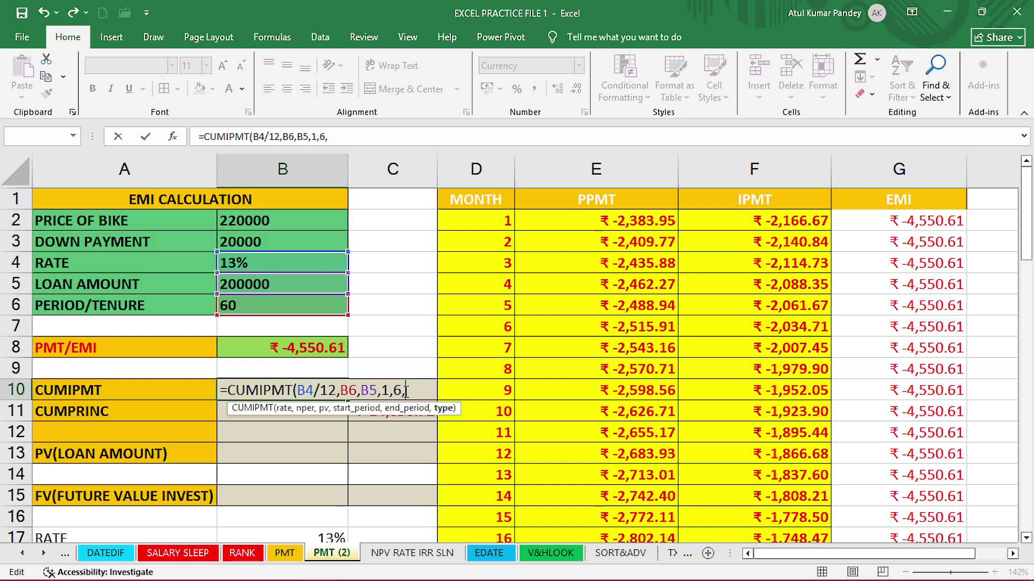
text(0)
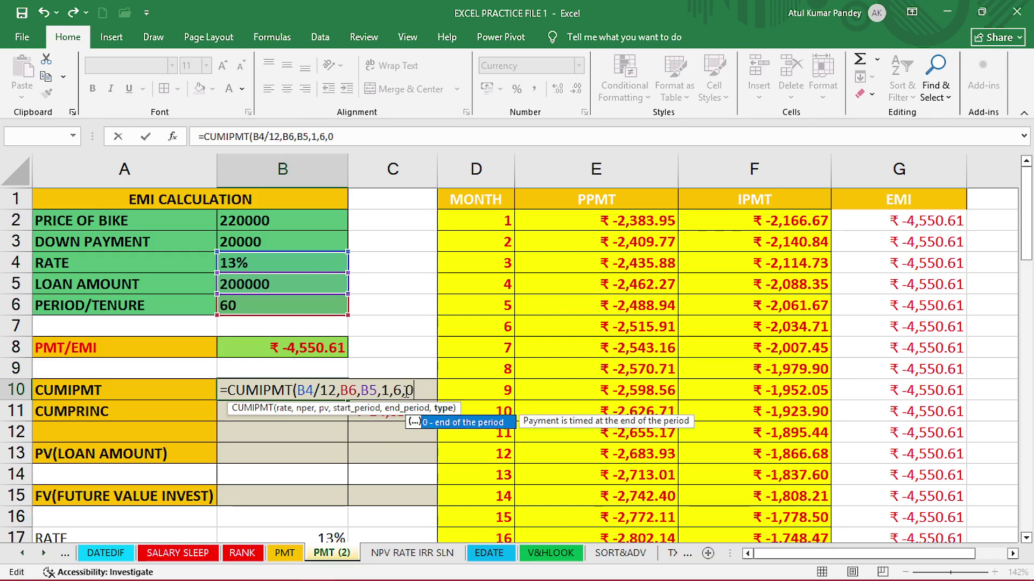
key(Return)
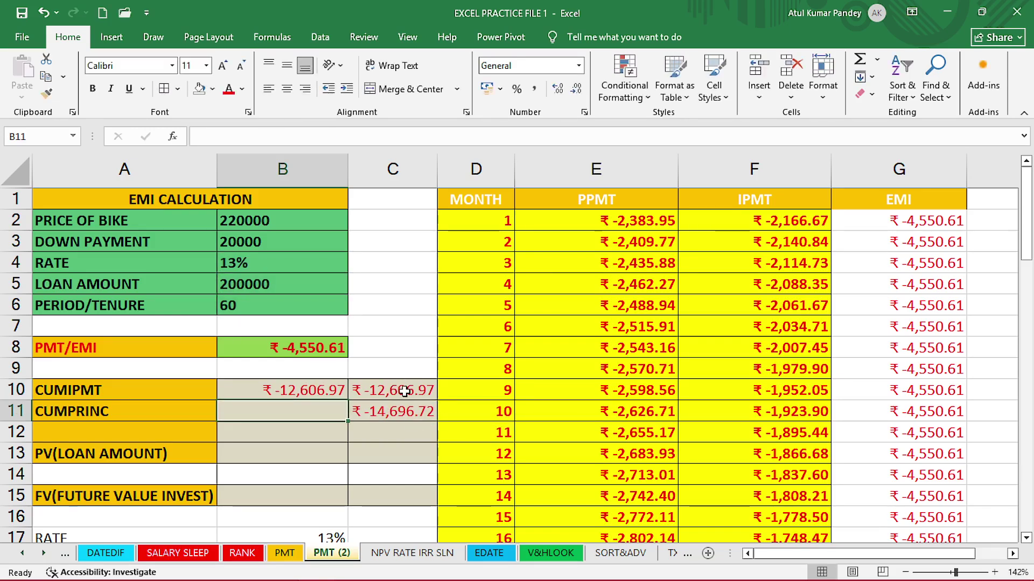
Compare the CUMIPMT result in B10 with the SUM total in C10 and review the month numbers in column D.
click(332, 394)
click(315, 411)
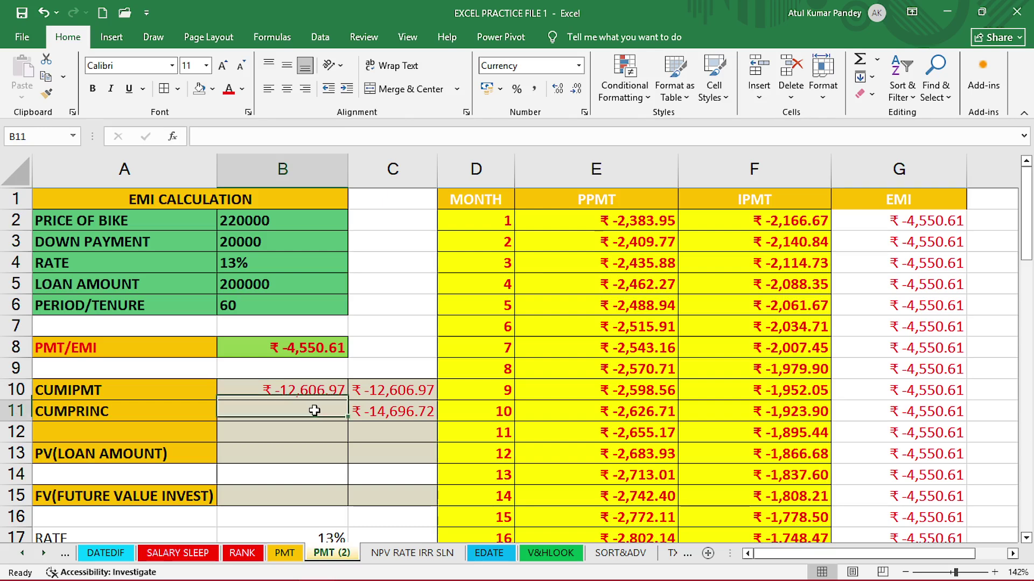
click(373, 392)
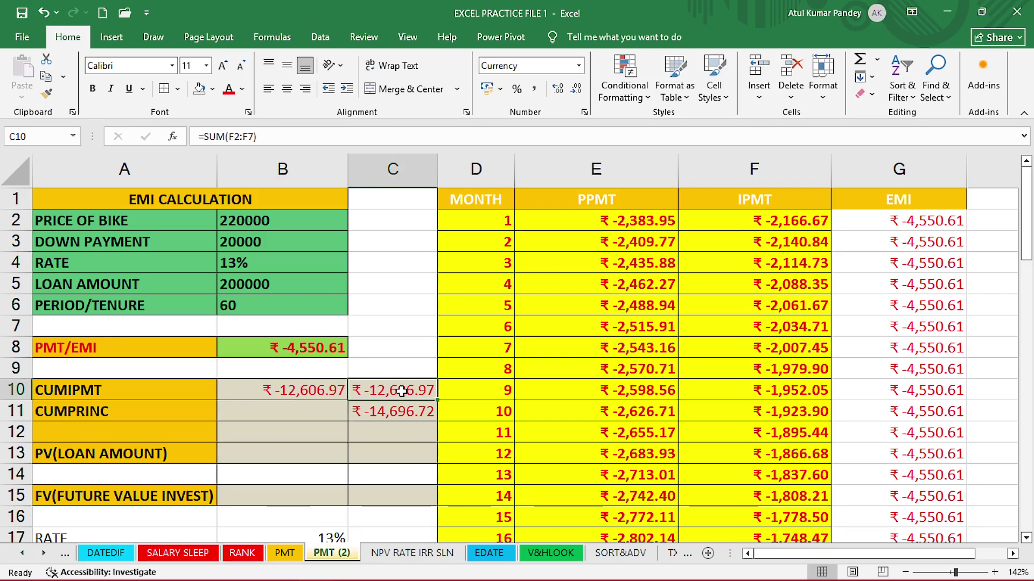
click(279, 394)
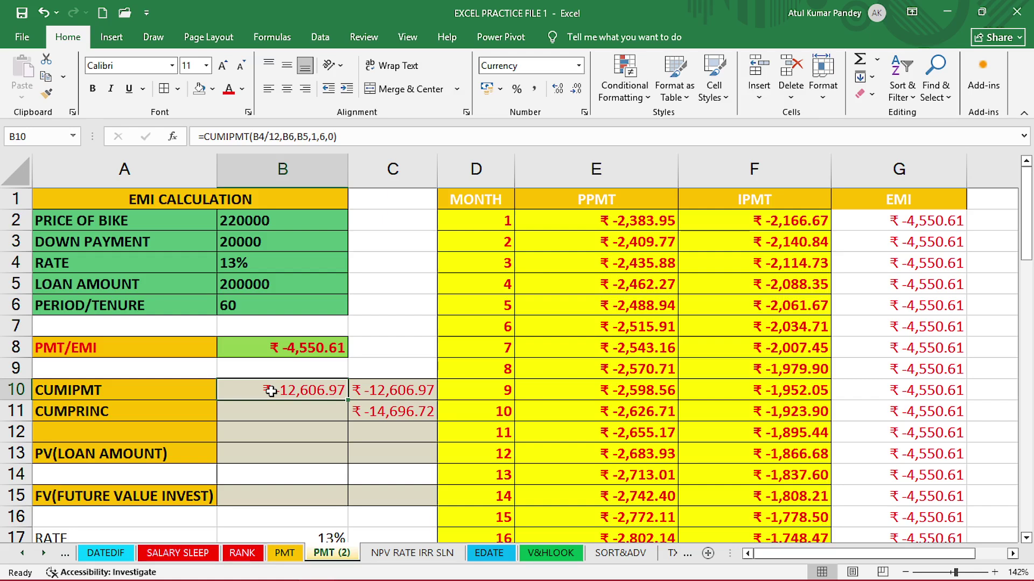
drag(486, 221, 492, 407)
Start a CUMPRINC formula in B11 with B4/12 as the monthly rate.
click(277, 411)
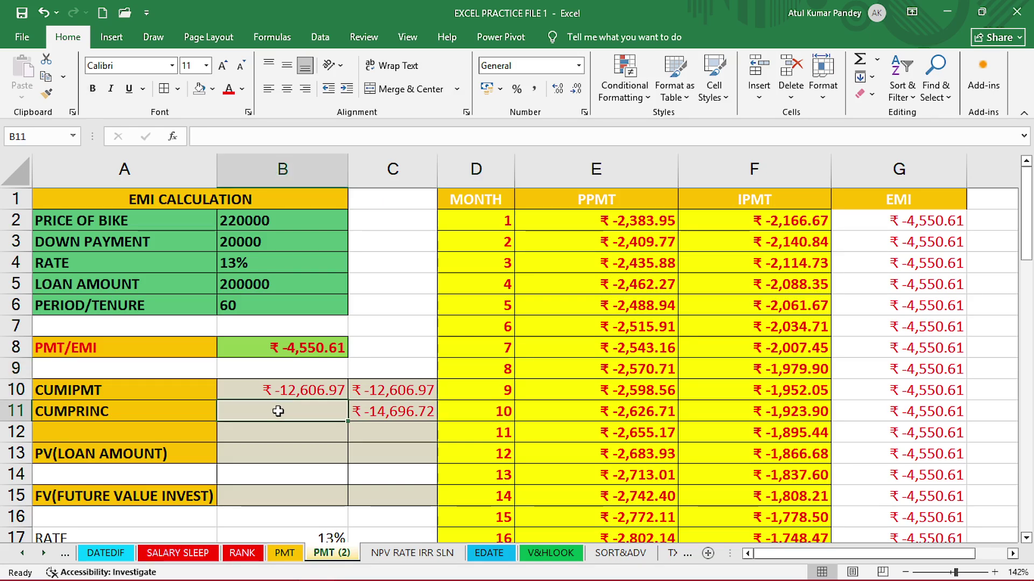
text(=CUM)
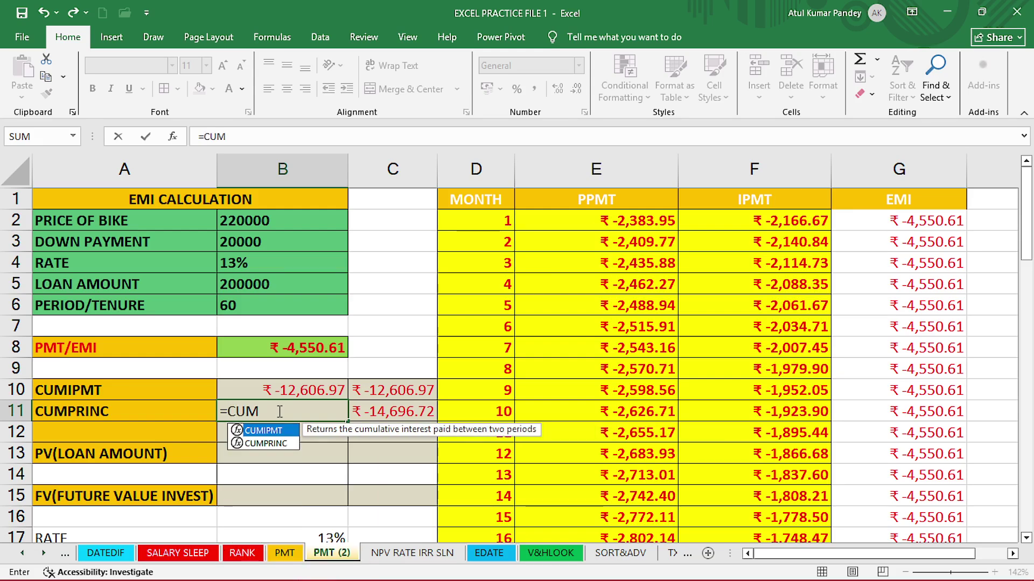
key(Down)
key(Tab)
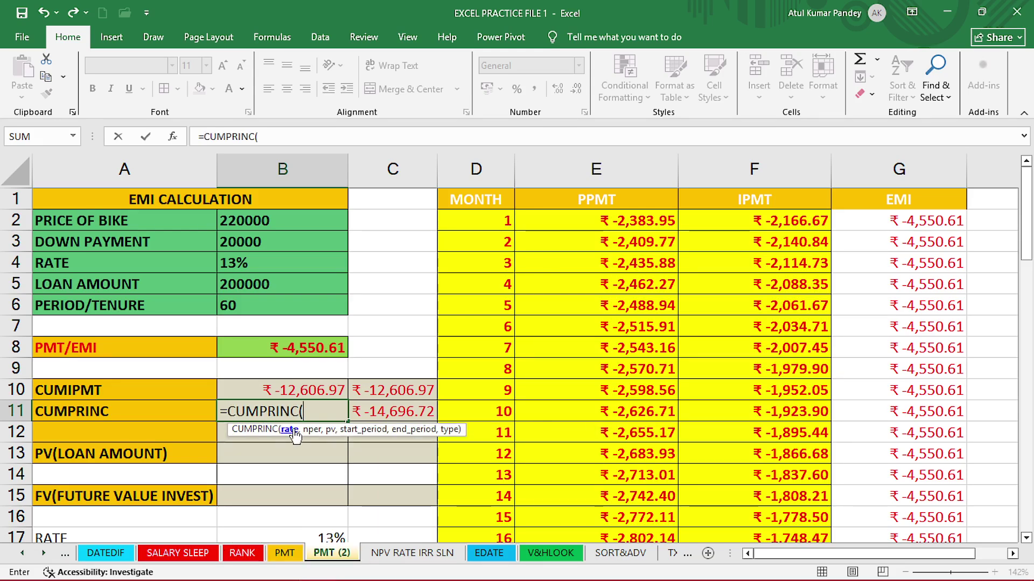
click(261, 268)
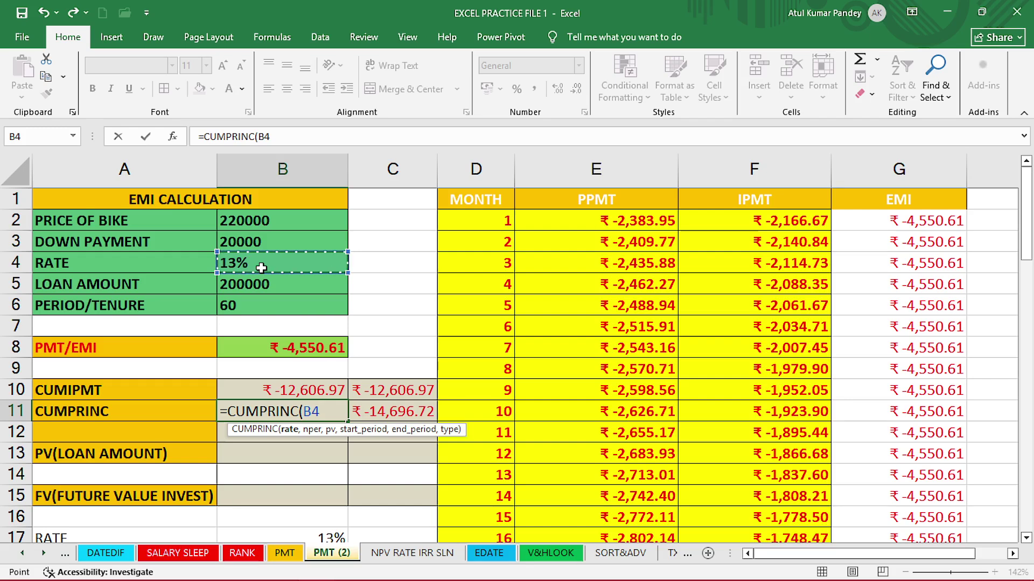
text(/12,)
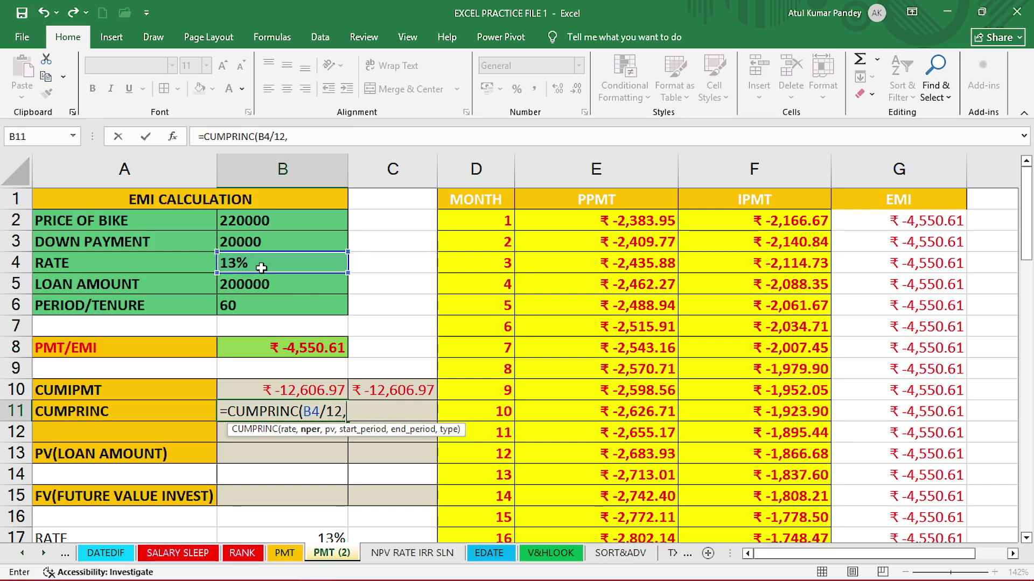
Complete B11's CUMPRINC formula with B6 as nper, B5 as pv, 1 as start_period, 6 as end_period and 0 as type.
click(251, 311)
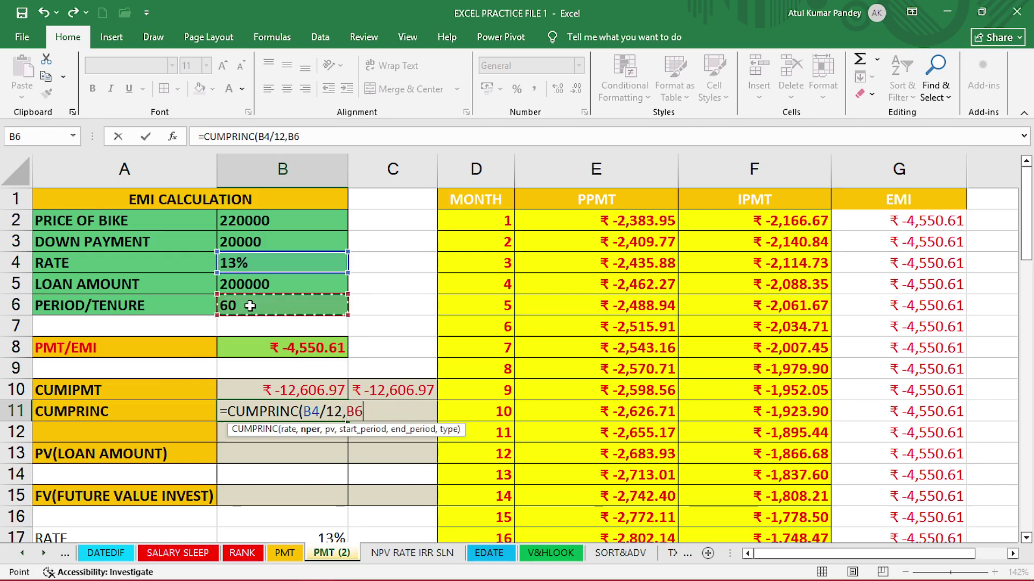
text(,)
click(257, 284)
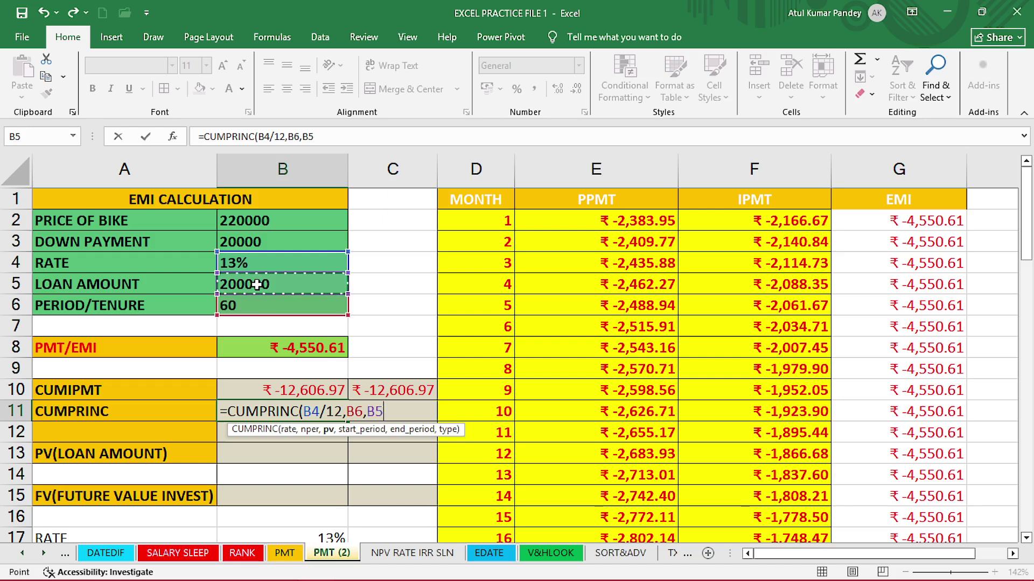
text(,)
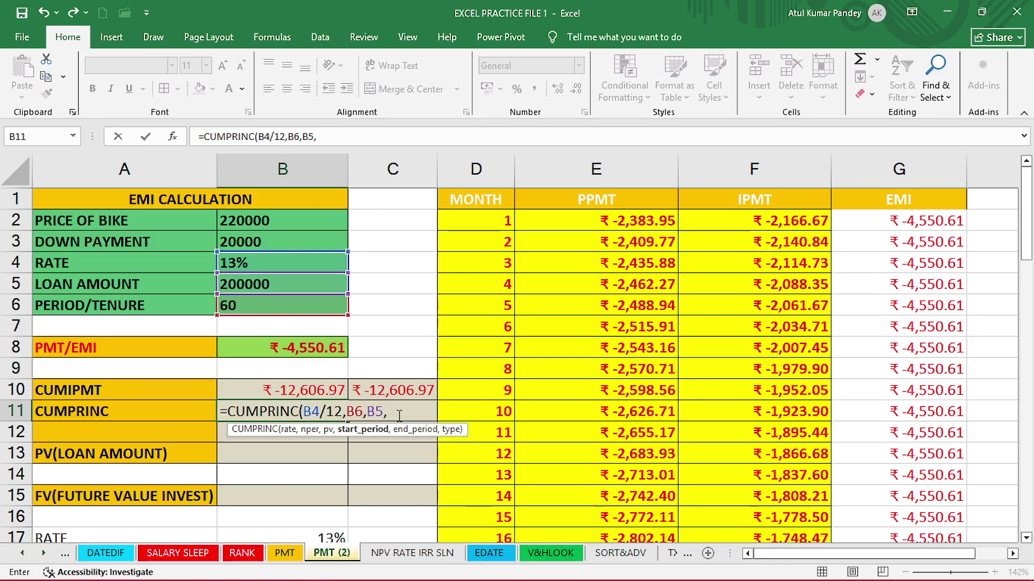
text( ,)
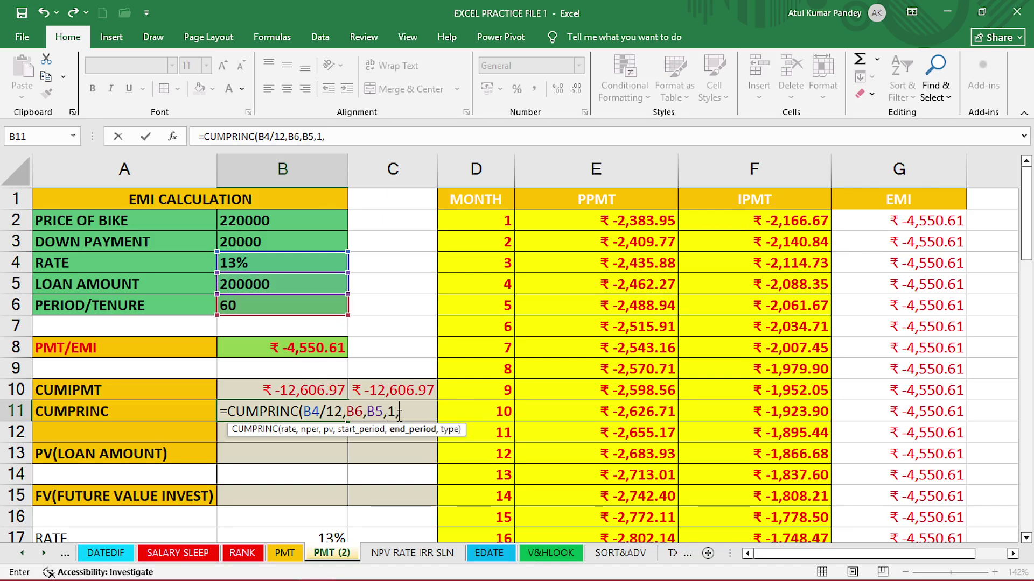
text(6,0)
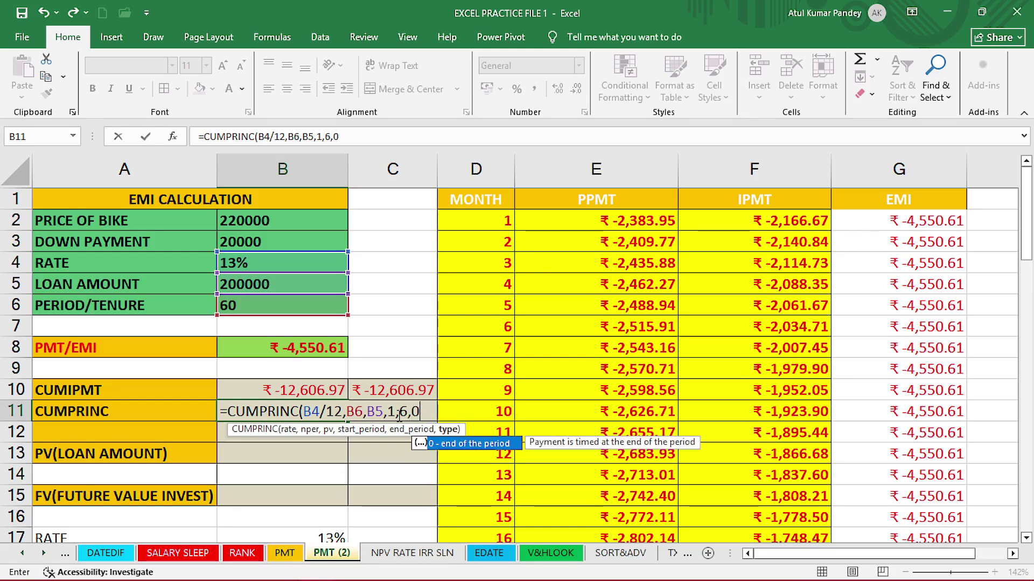
key(Return)
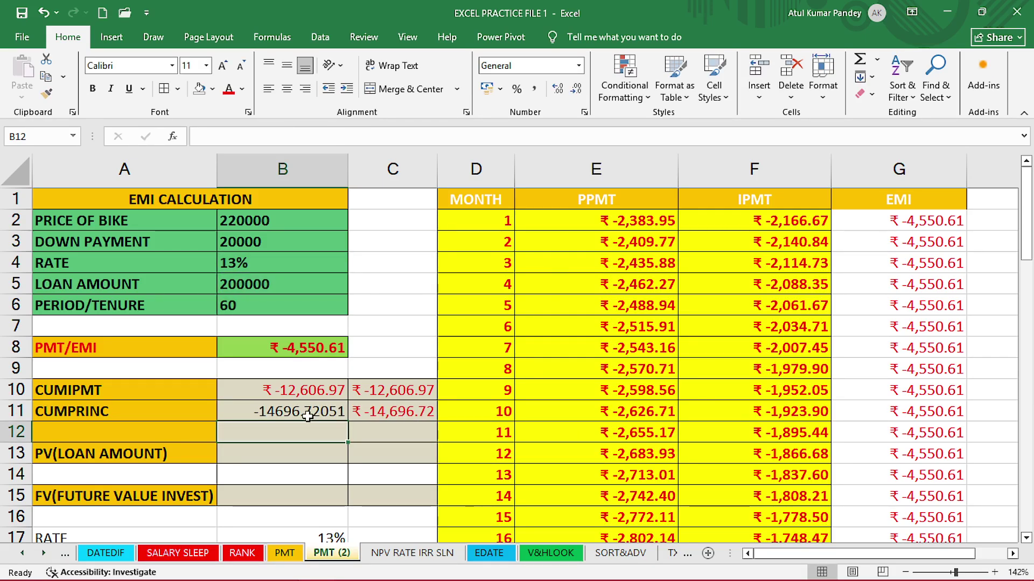
Review the monthly PPMT and IPMT rows alongside the CUMIPMT and CUMPRINC results in A10:C11.
click(306, 416)
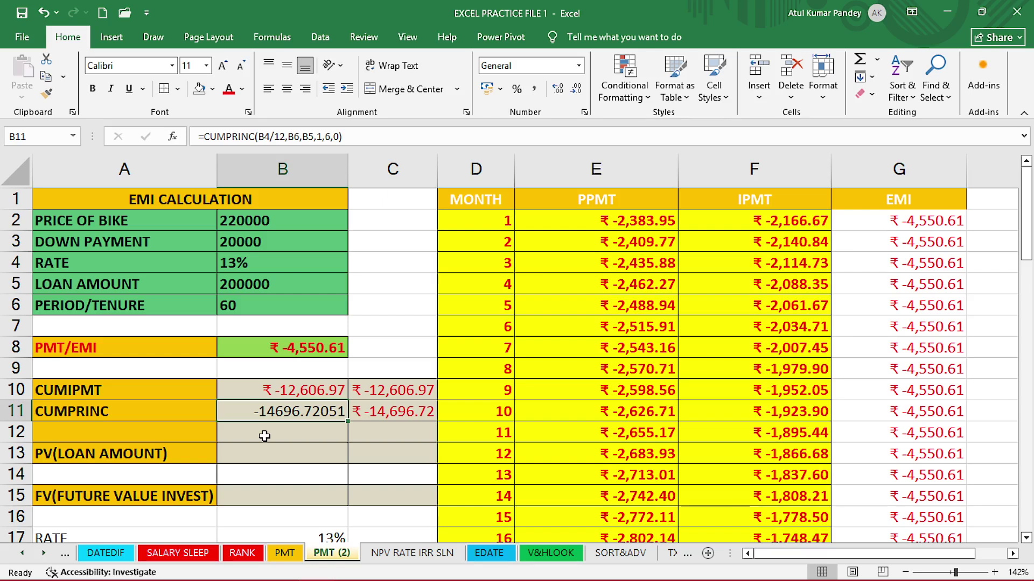
click(107, 390)
click(580, 222)
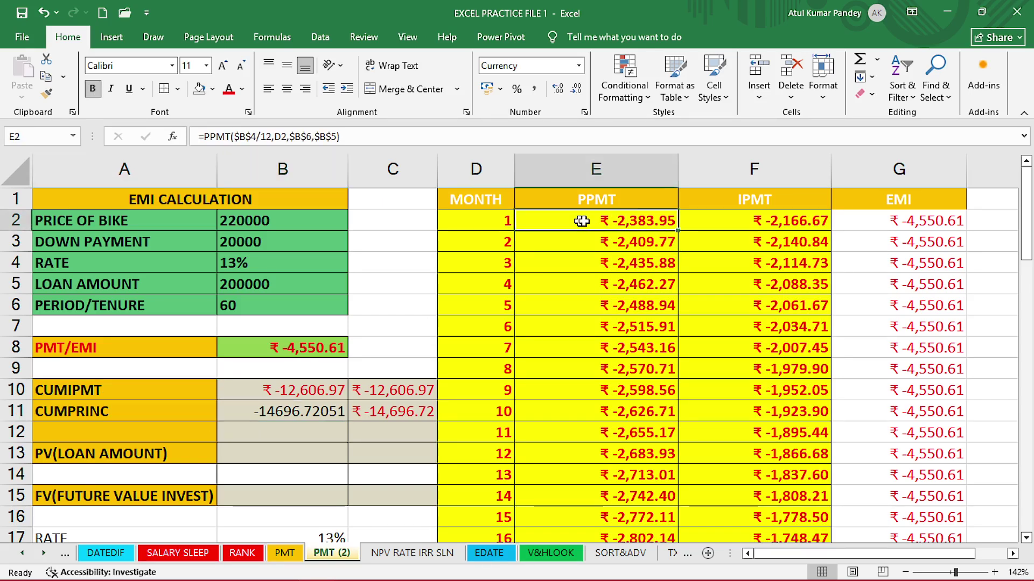
drag(493, 222, 694, 222)
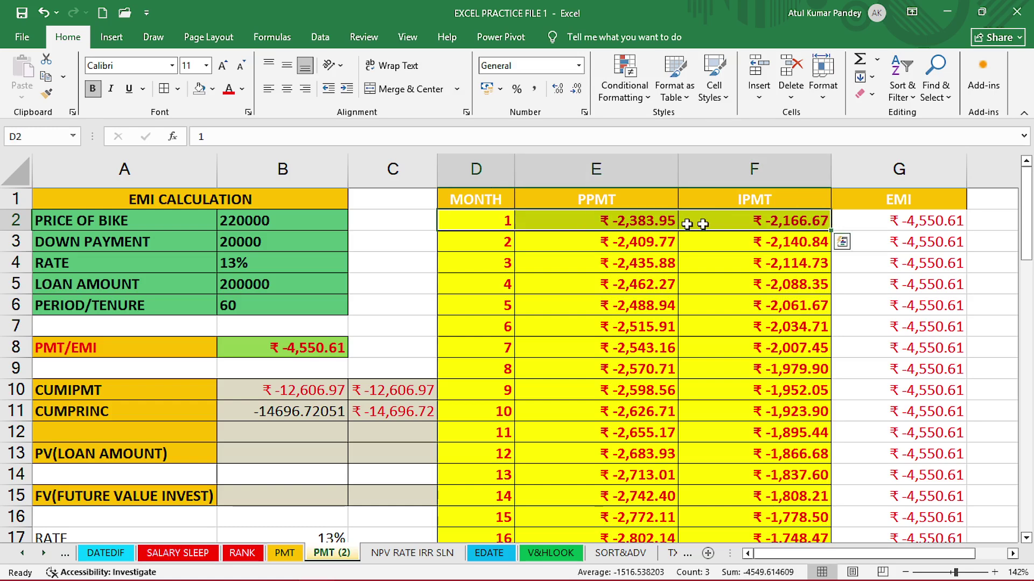
drag(496, 238, 753, 245)
drag(534, 278, 775, 280)
drag(536, 324, 783, 340)
drag(614, 376, 715, 381)
scroll(260, 316, down, 1)
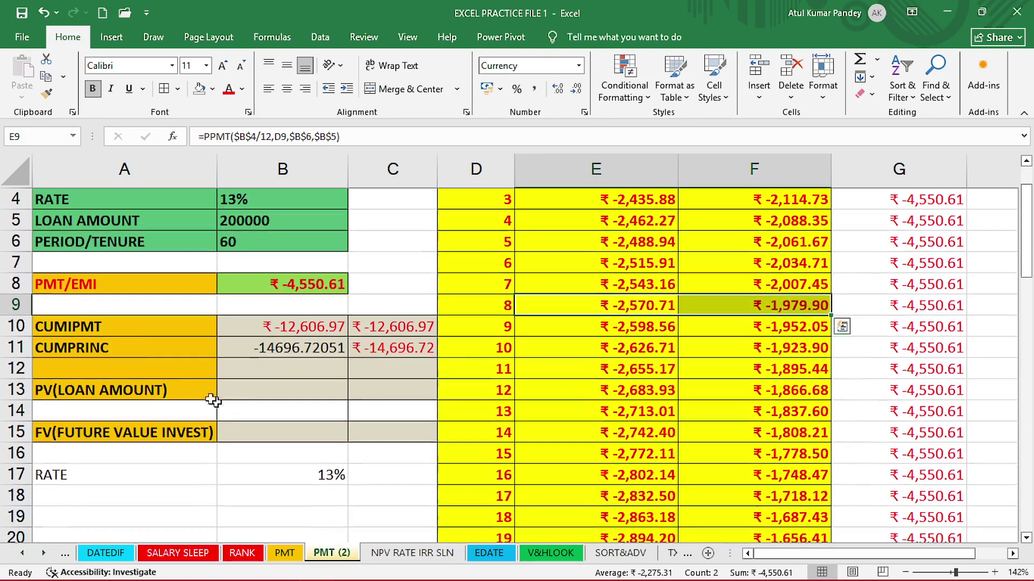
drag(86, 317, 84, 337)
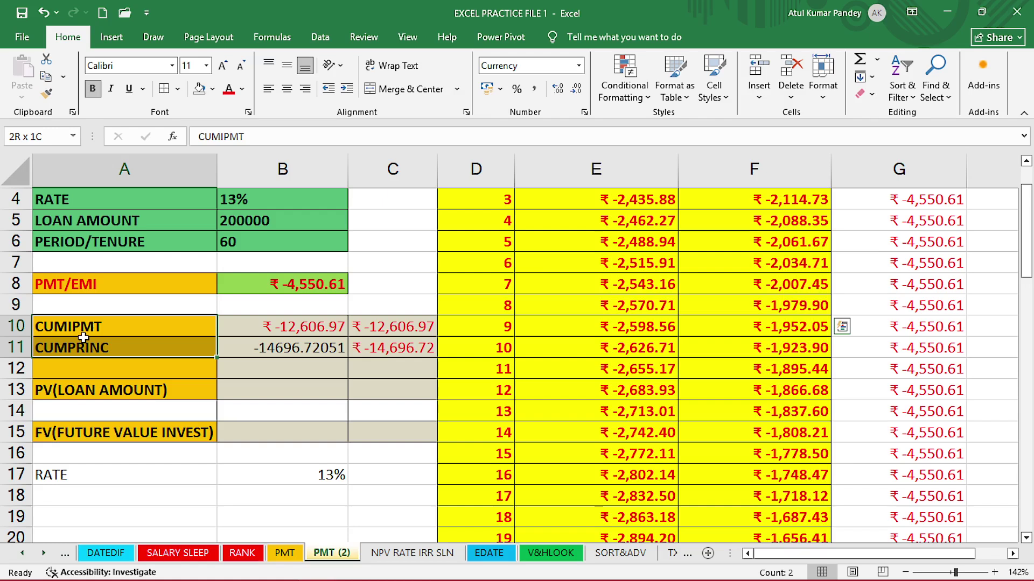
click(203, 328)
drag(204, 328, 395, 349)
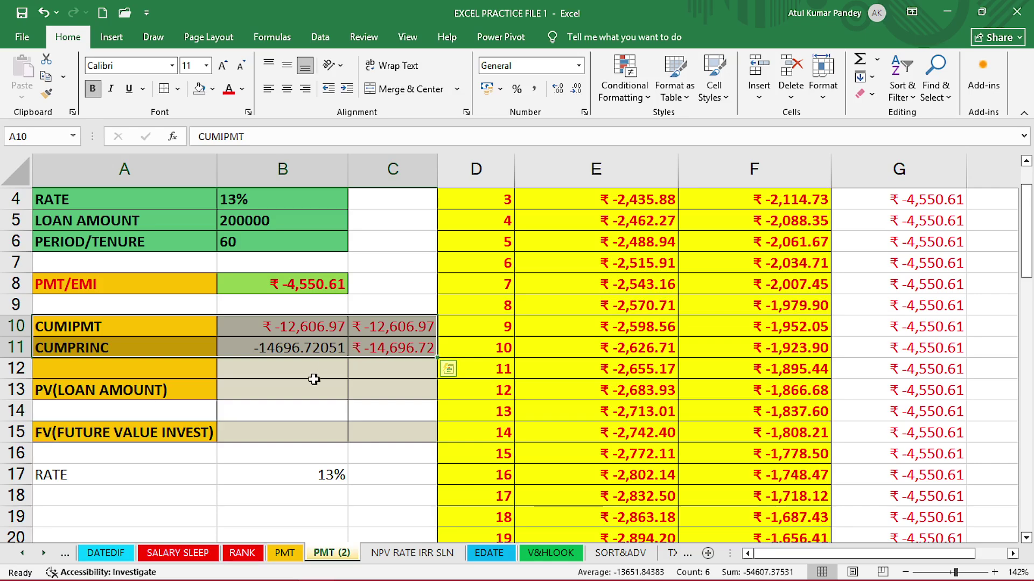
Examine the PV(LOAN AMOUNT) row 13 and the loan amount formula in B5.
click(283, 399)
scroll(284, 399, down, 1)
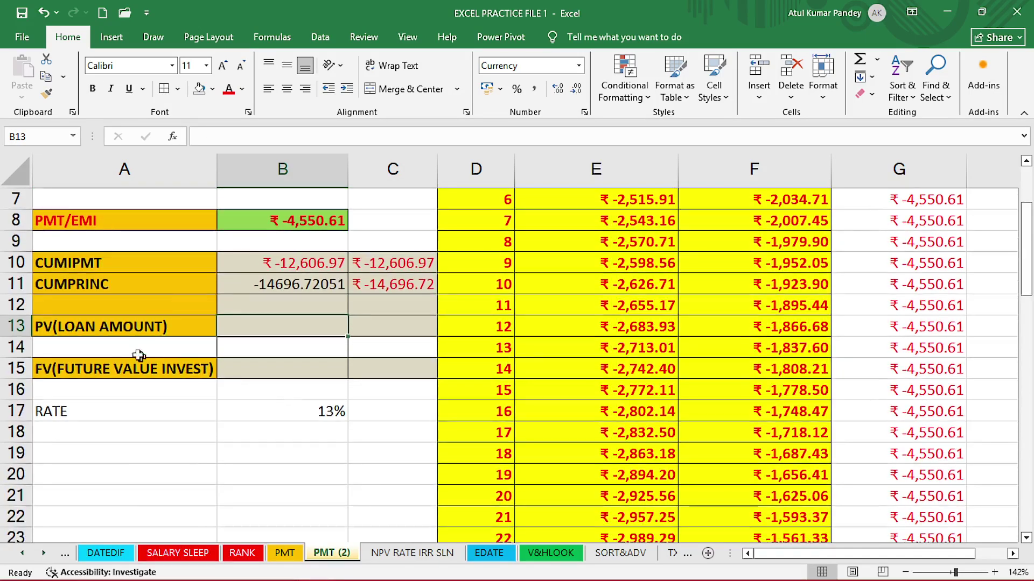
click(143, 332)
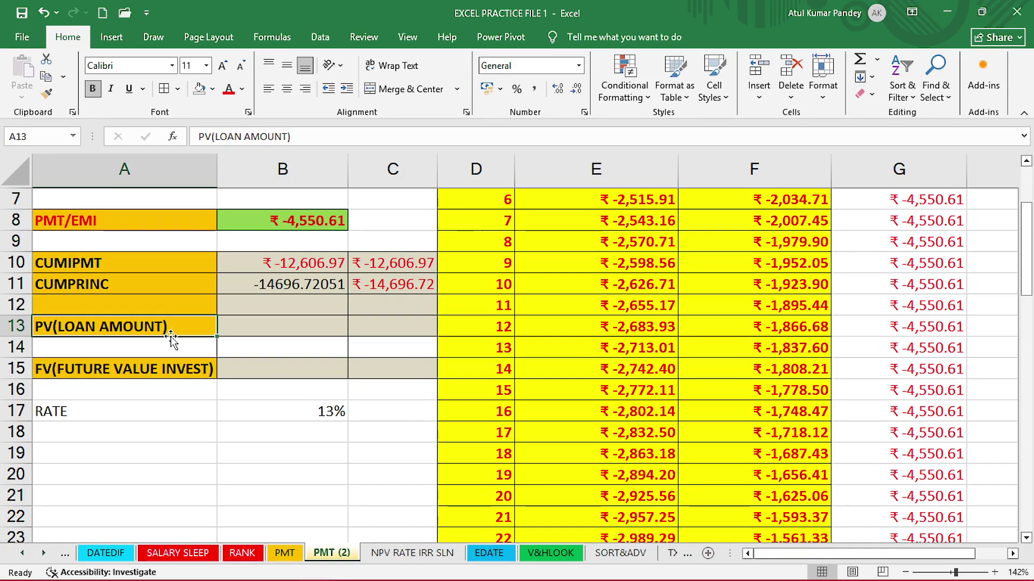
scroll(172, 339, up, 2)
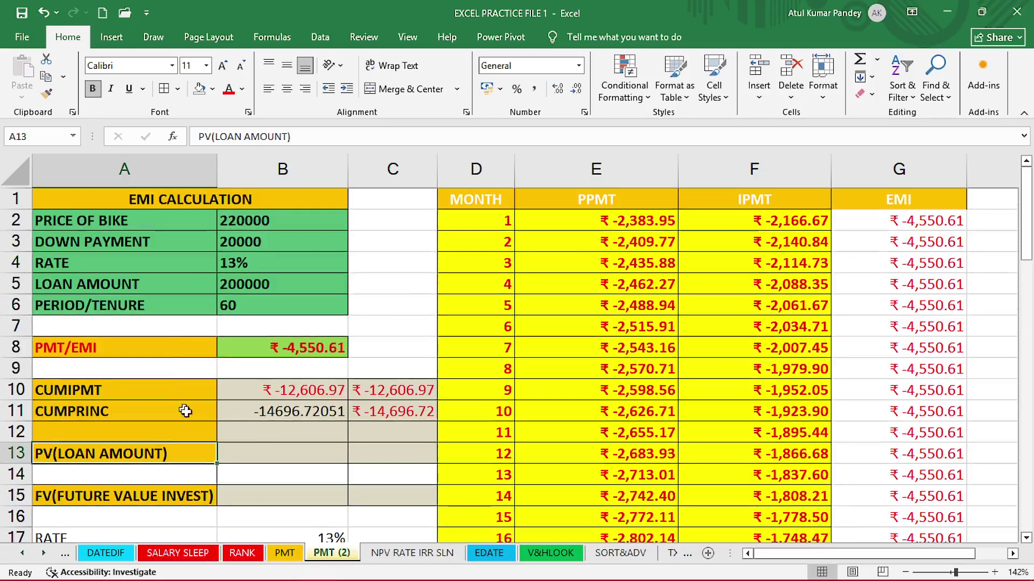
click(254, 455)
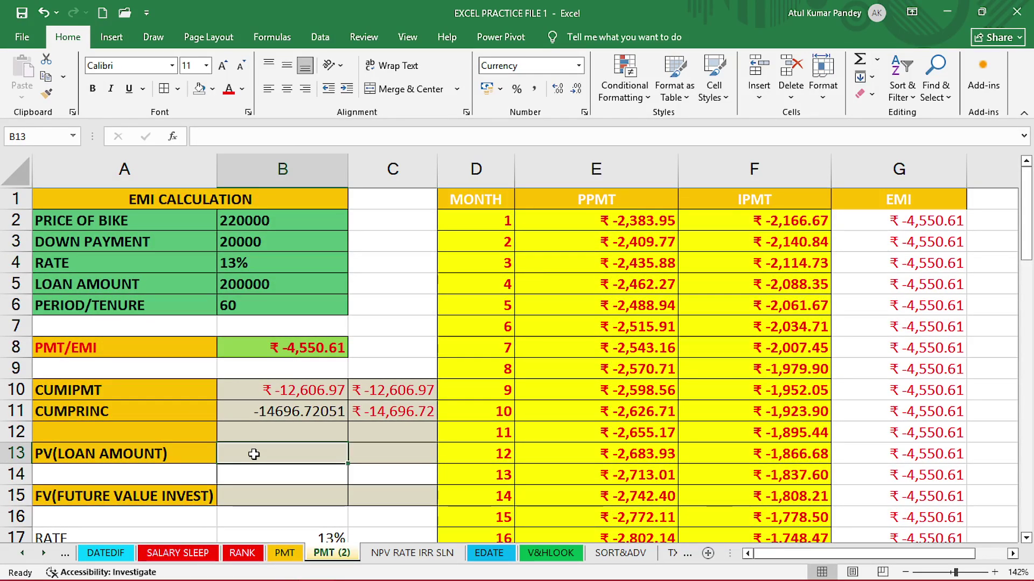
click(257, 290)
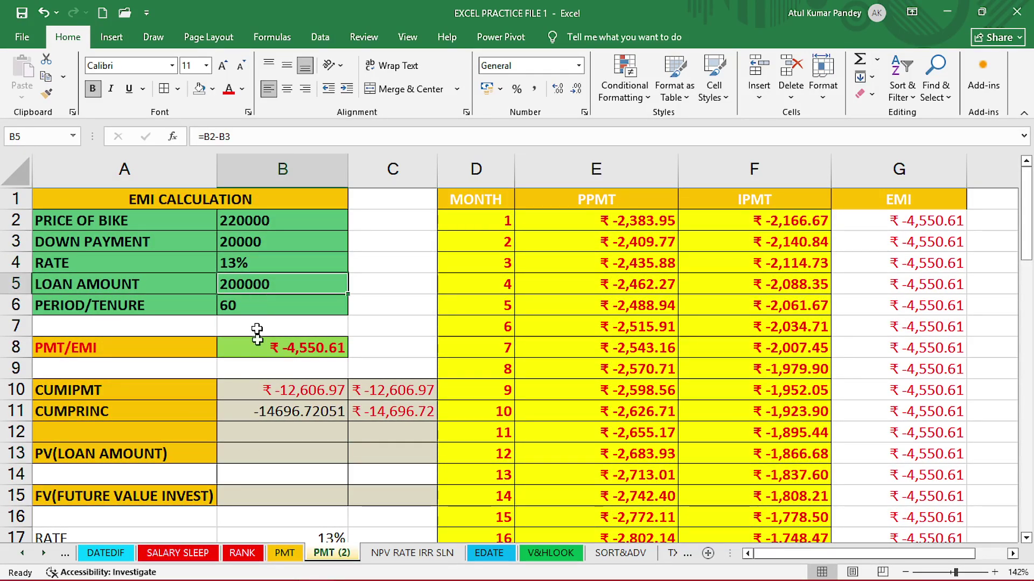
Start a PV formula in B13 with B4/12 as the monthly rate.
click(259, 455)
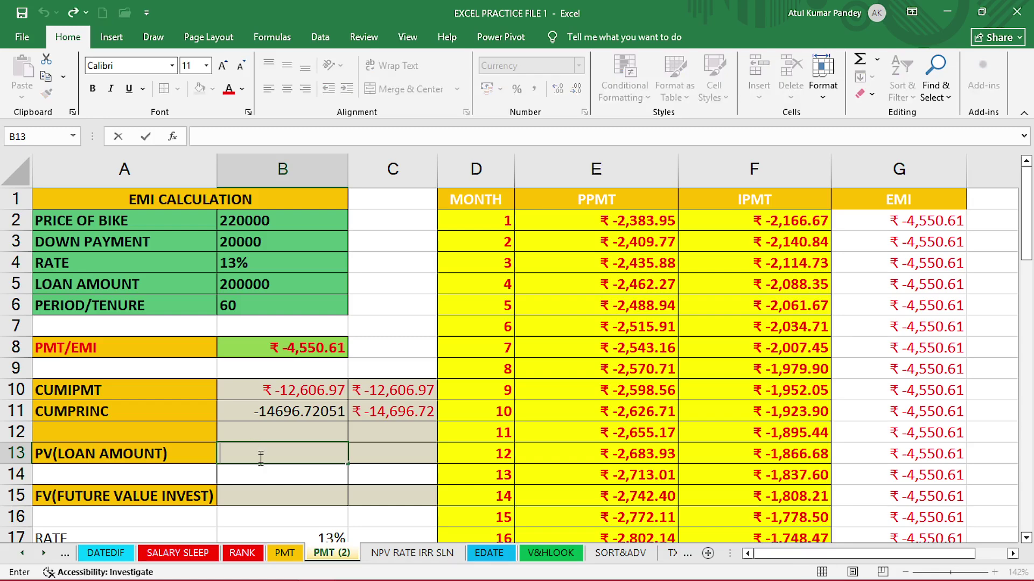
click(261, 470)
click(259, 455)
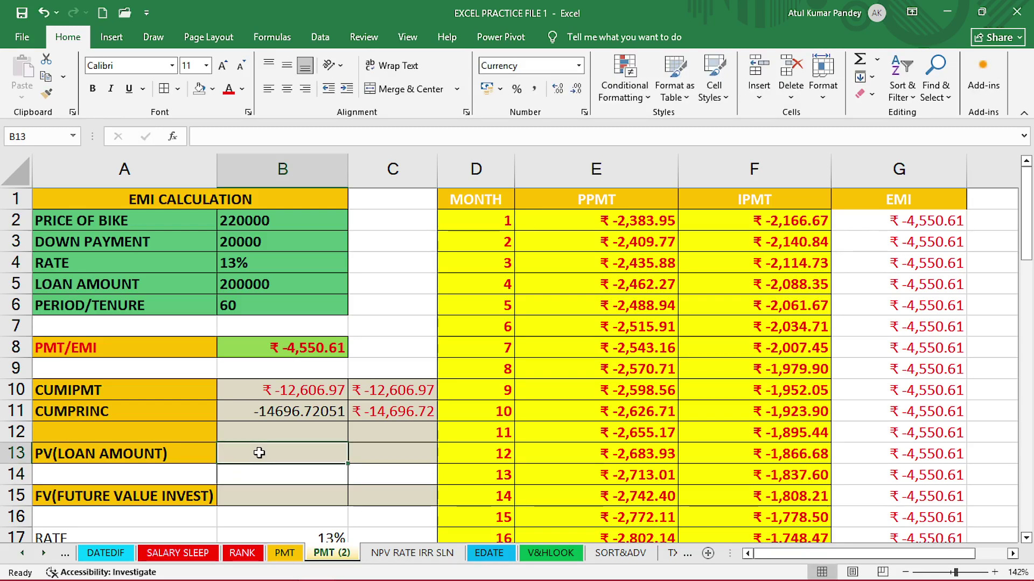
text(=PV)
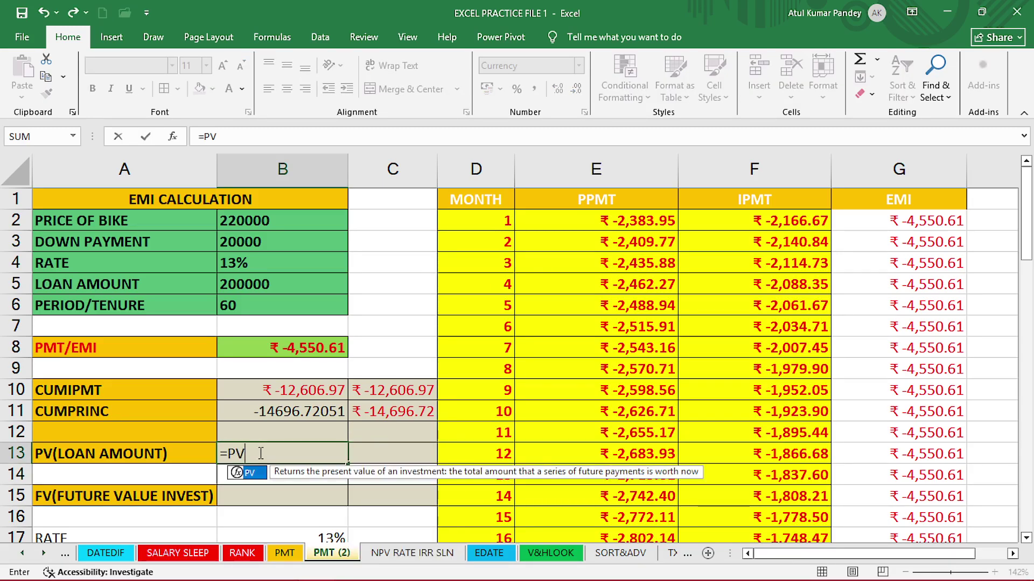
text(()
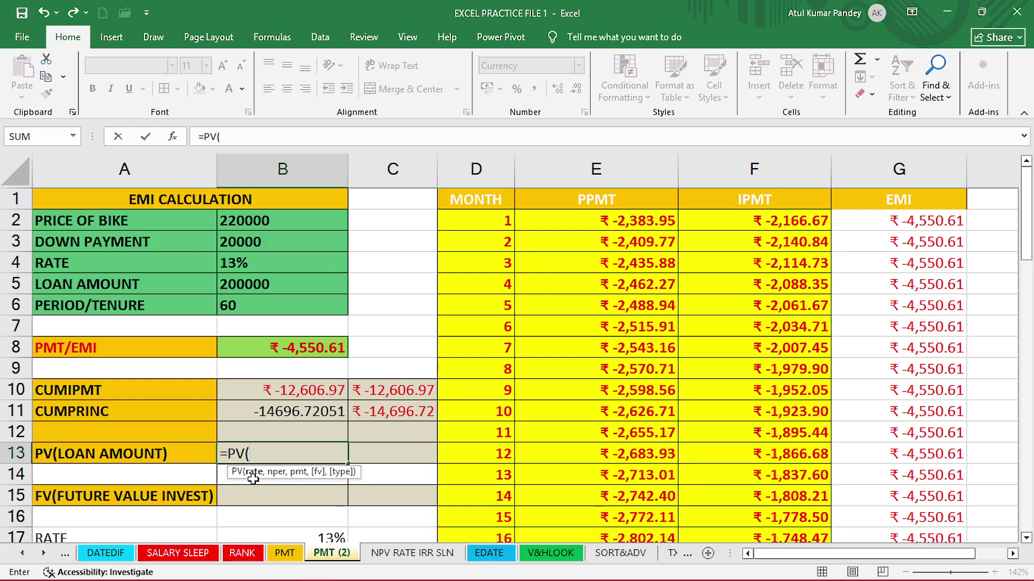
click(264, 271)
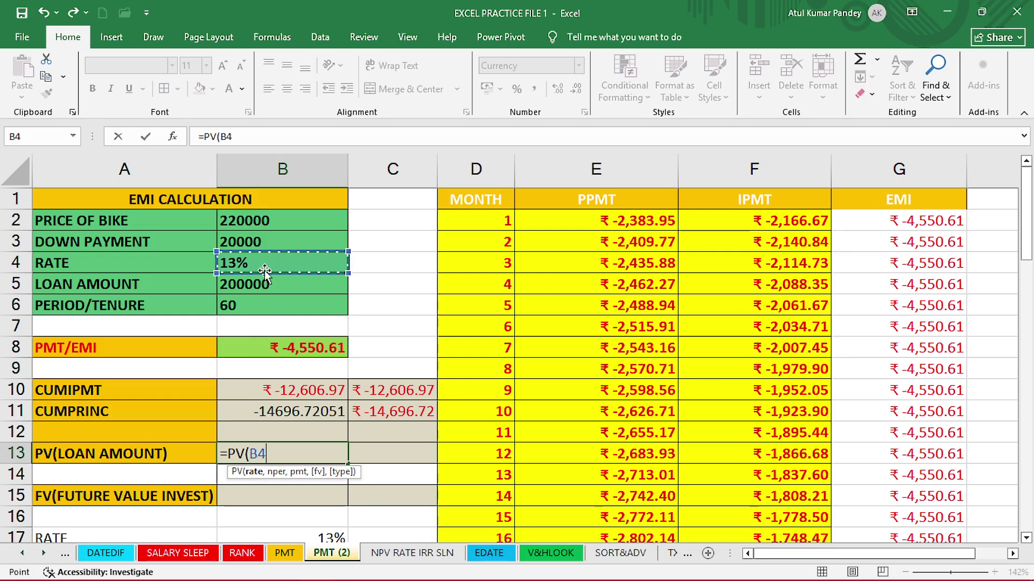
text(/12)
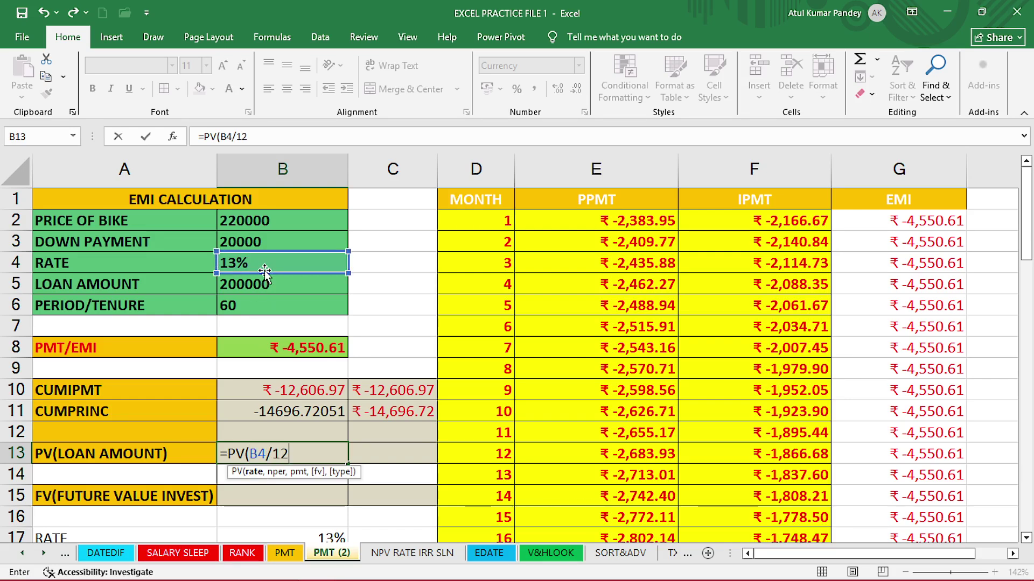
Complete B13's PV formula with B6 as nper and B8 as pmt.
text(,)
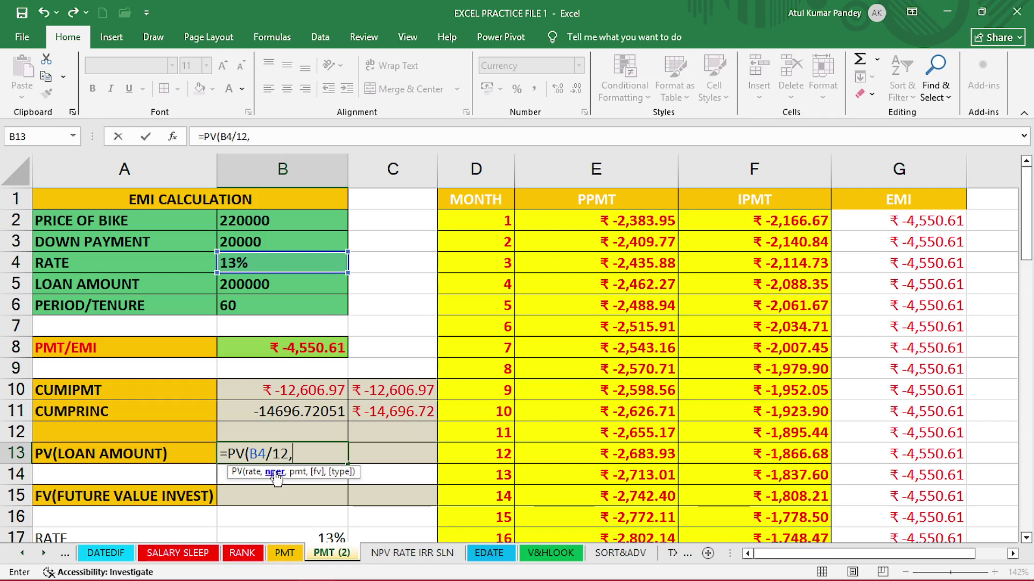
click(268, 308)
text(,)
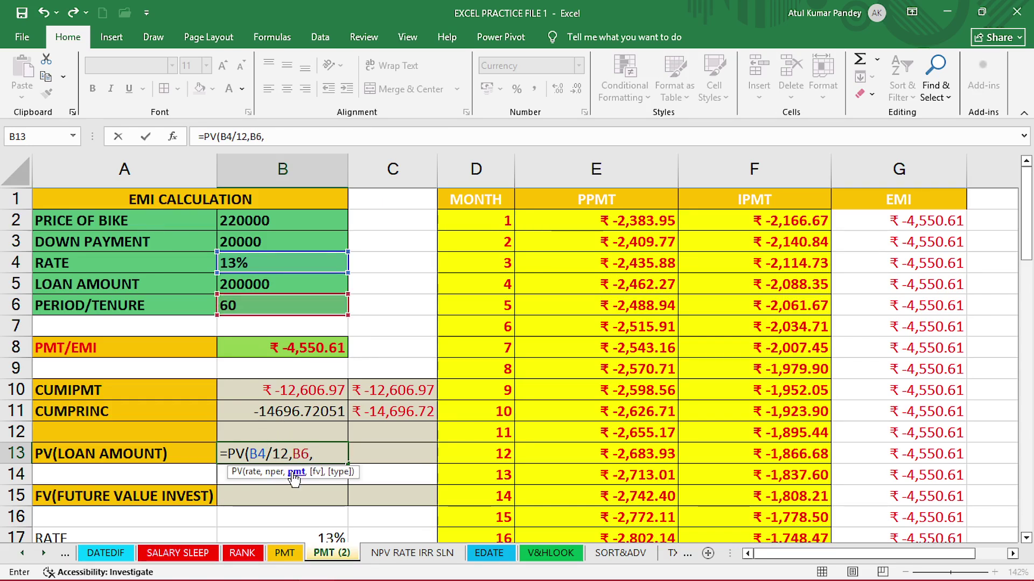
click(307, 349)
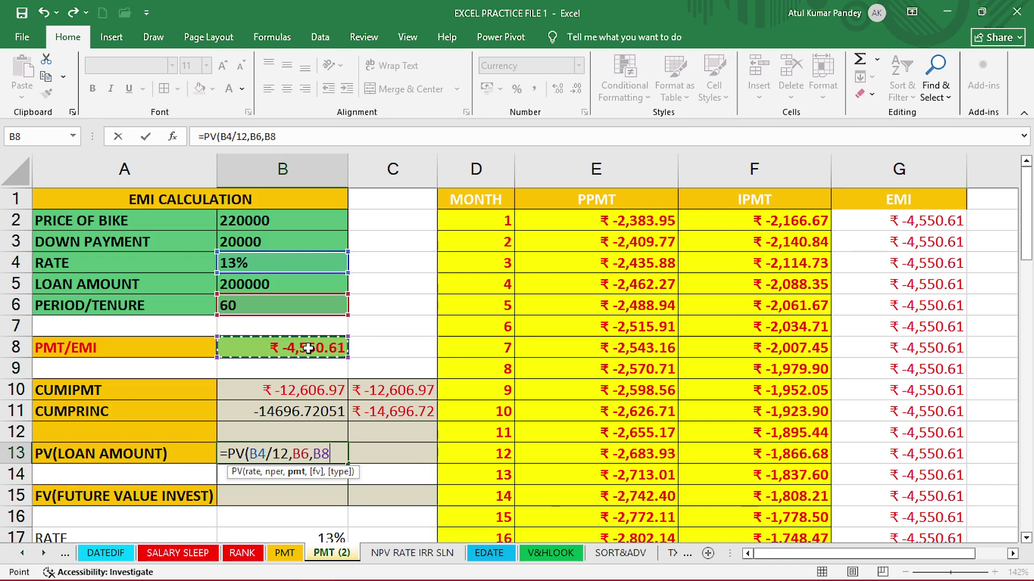
key(Return)
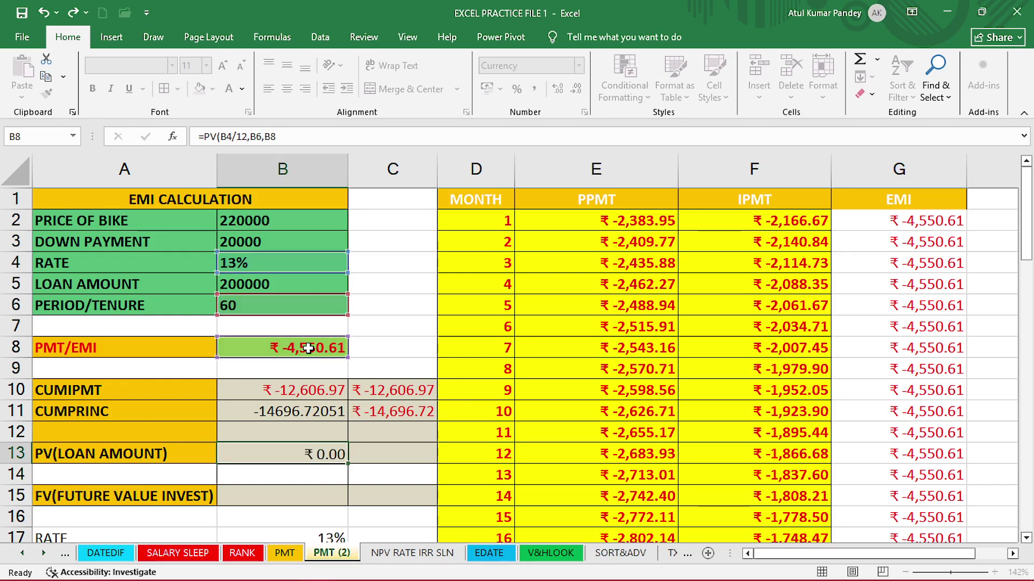
Compare the PV result in B13 with the loan amount in B5.
click(308, 452)
click(269, 284)
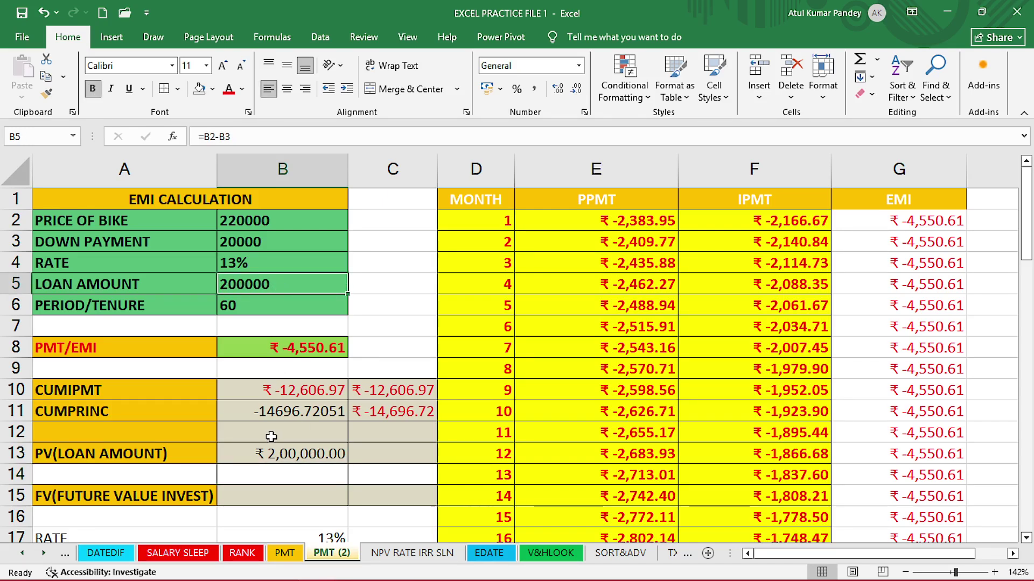
click(271, 457)
scroll(270, 460, down, 1)
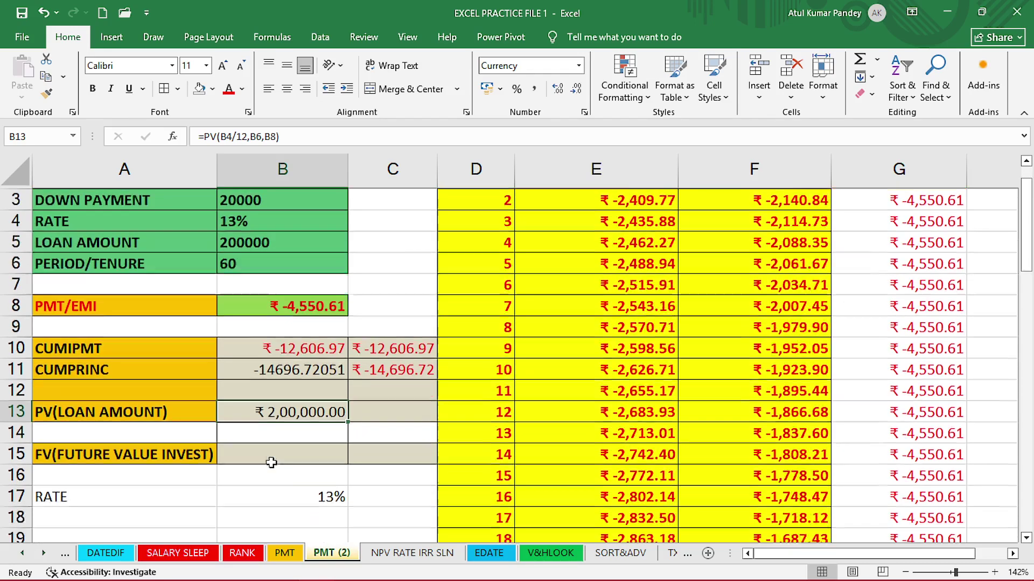
Examine the FV(FUTURE VALUE INVEST) row 15, the payment totals in row 62, and the loan amount, rate, tenure and EMI cells.
click(273, 438)
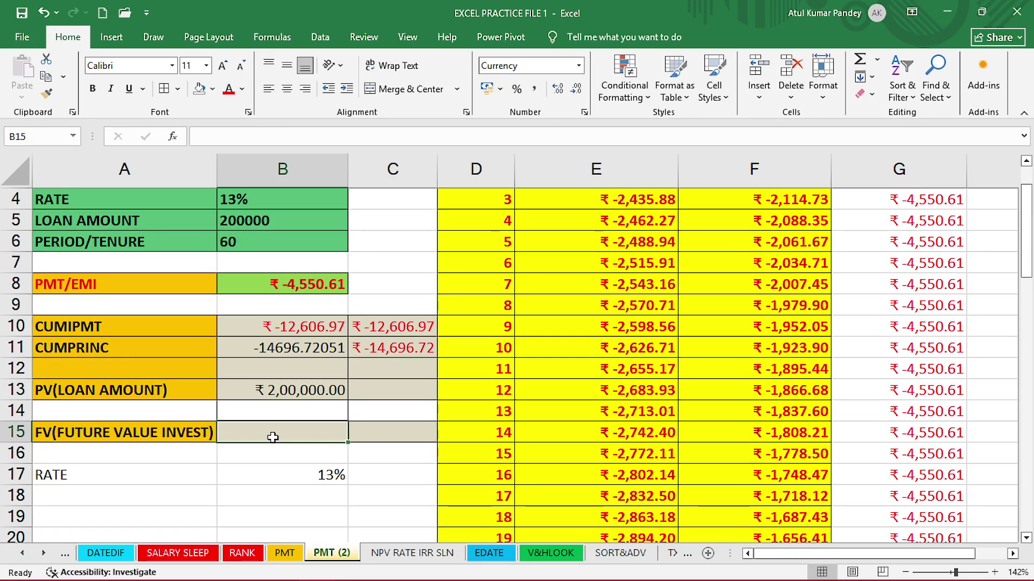
scroll(273, 437, up, 1)
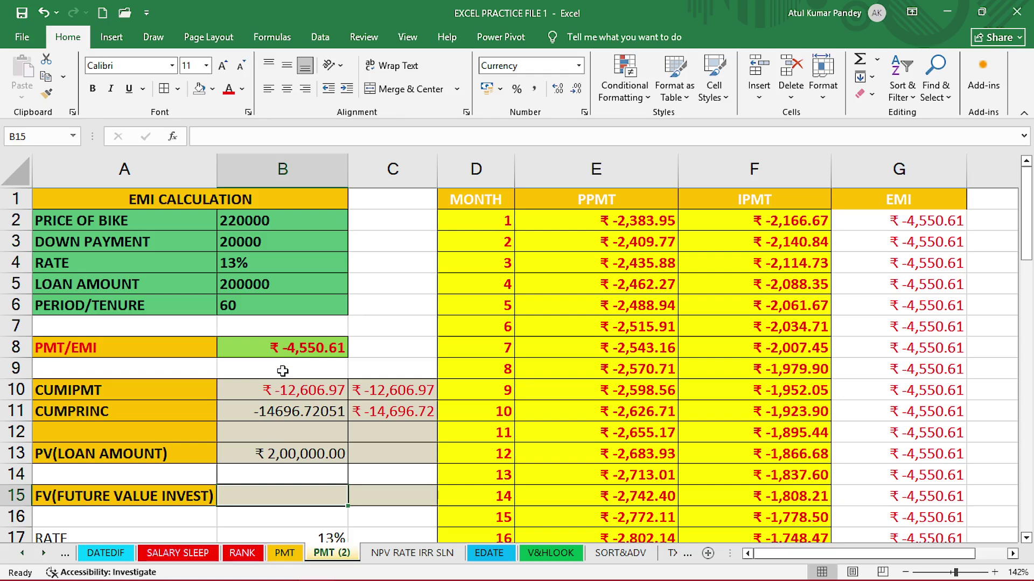
click(271, 285)
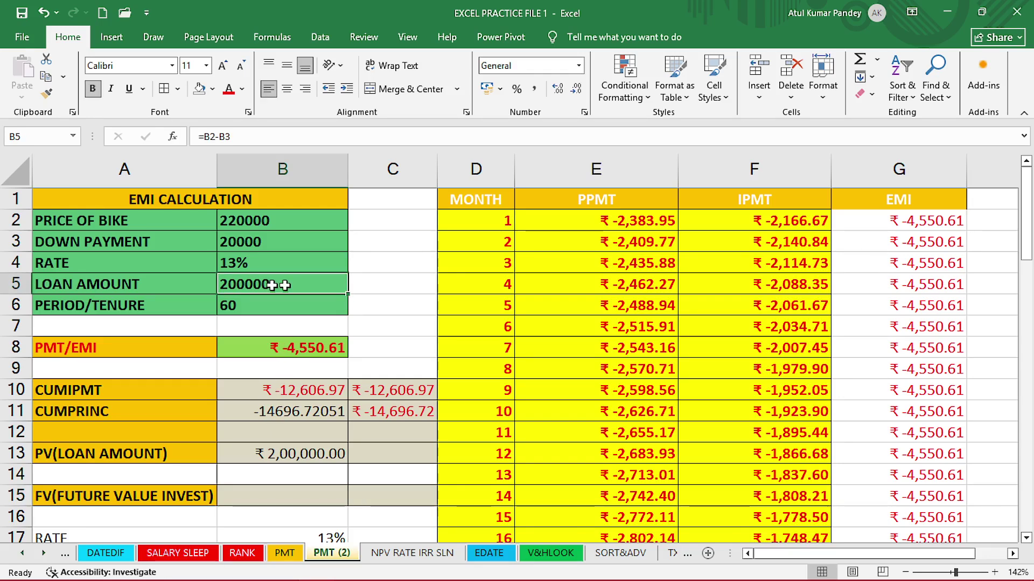
scroll(719, 316, down, 20)
scroll(816, 444, up, 3)
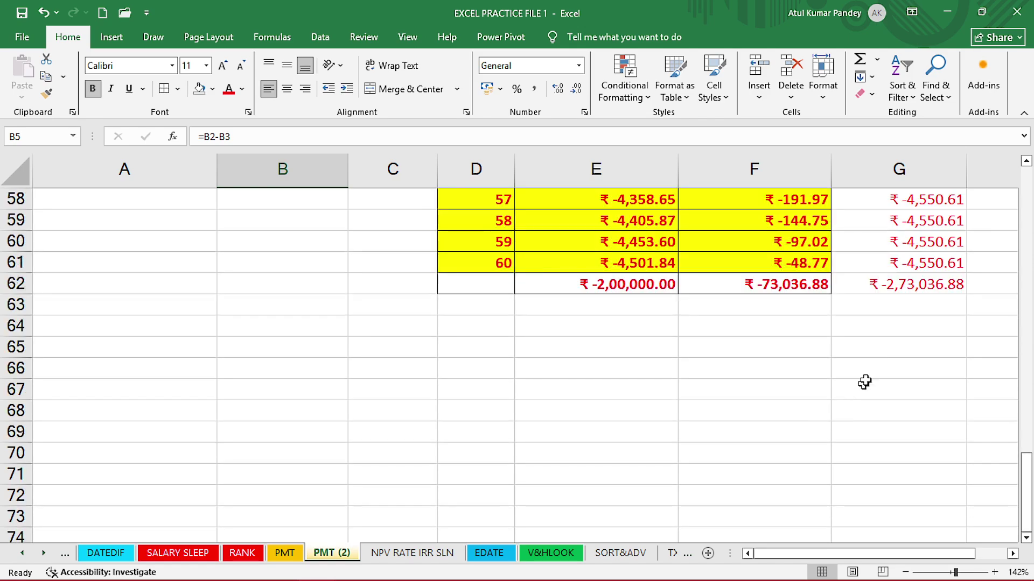
scroll(903, 286, up, 19)
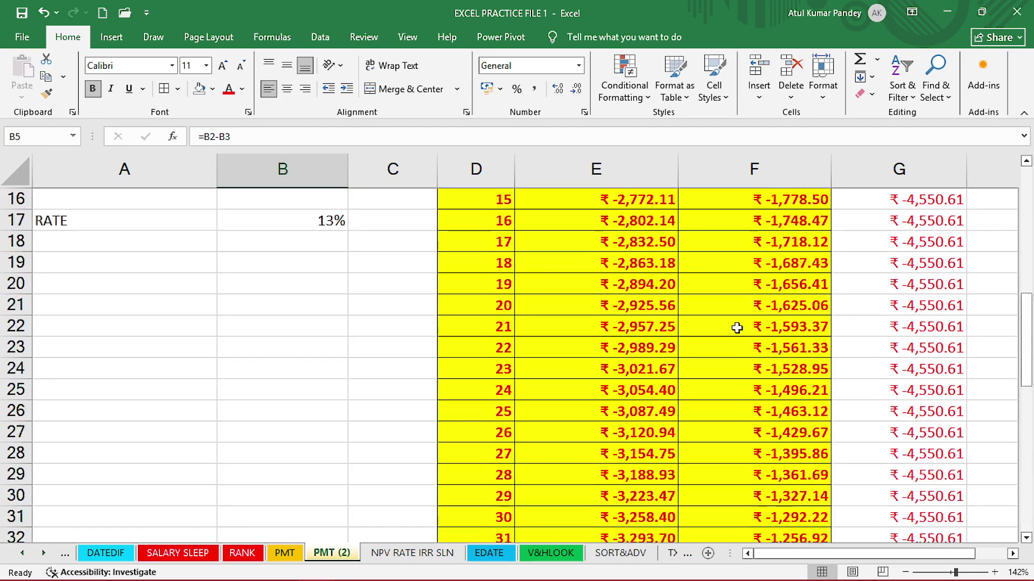
scroll(387, 371, down, 2)
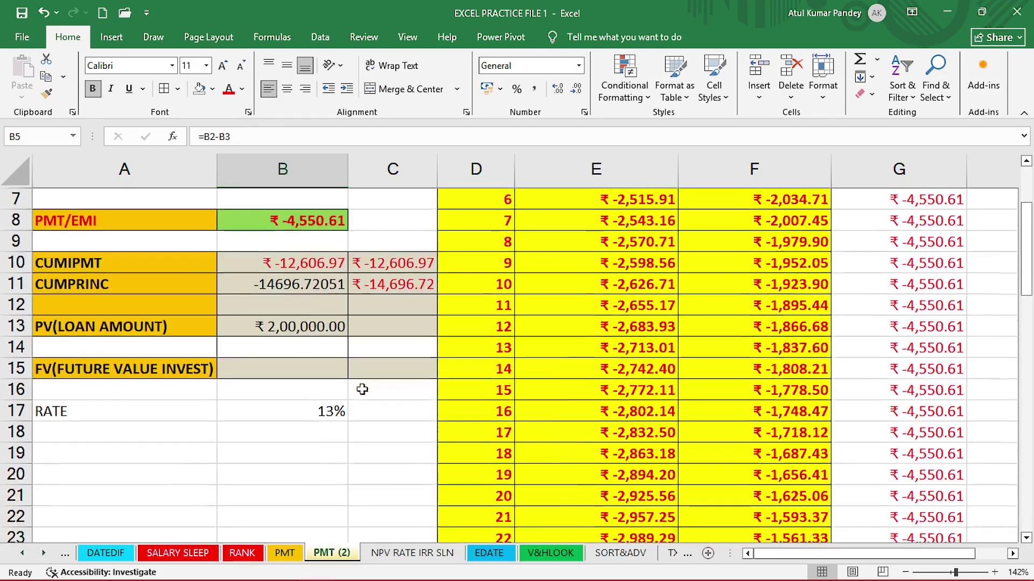
scroll(361, 385, up, 2)
click(316, 347)
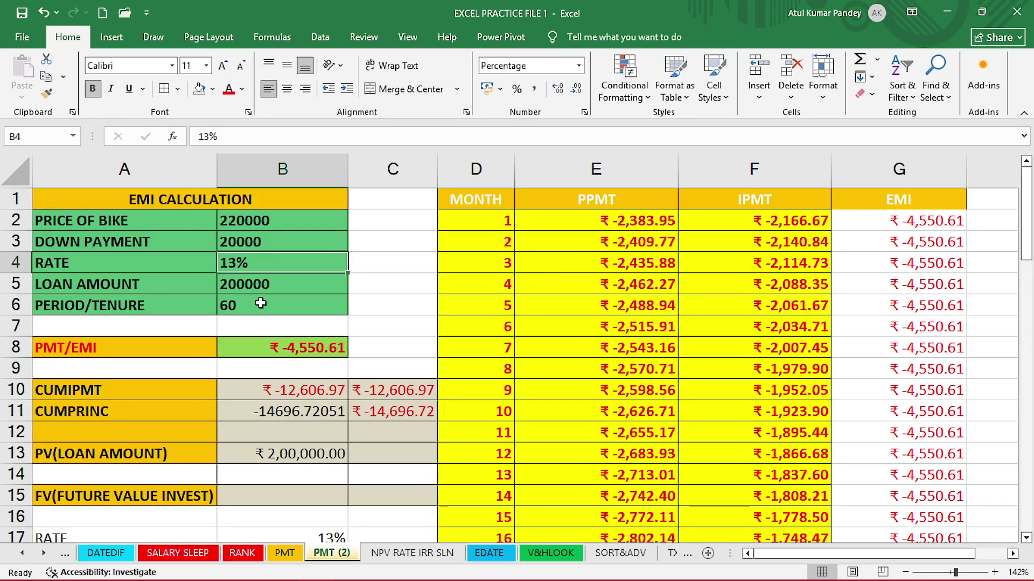
click(295, 303)
click(307, 354)
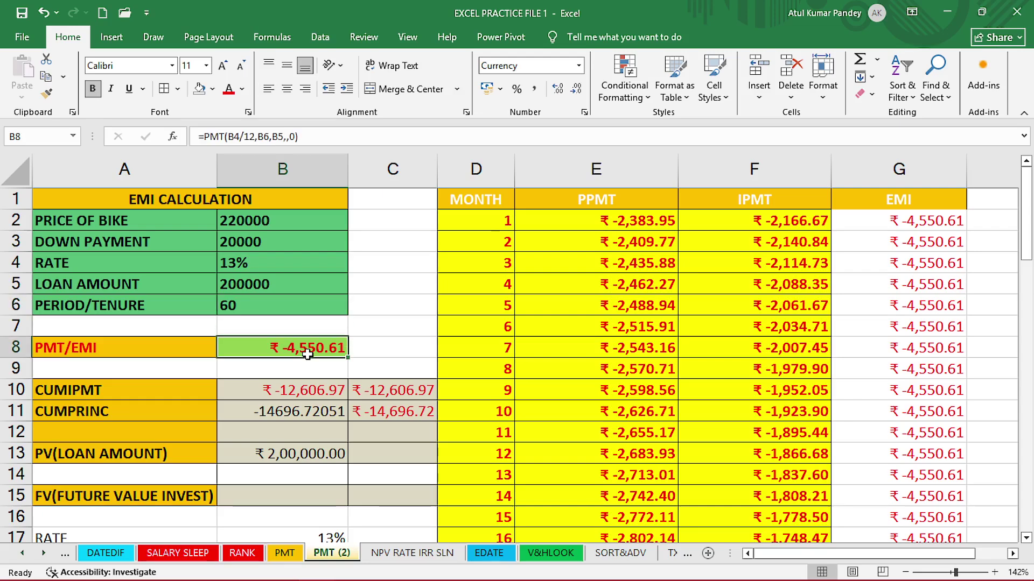
Start an FV formula in B15 with B4/12 as the monthly rate.
scroll(308, 355, down, 3)
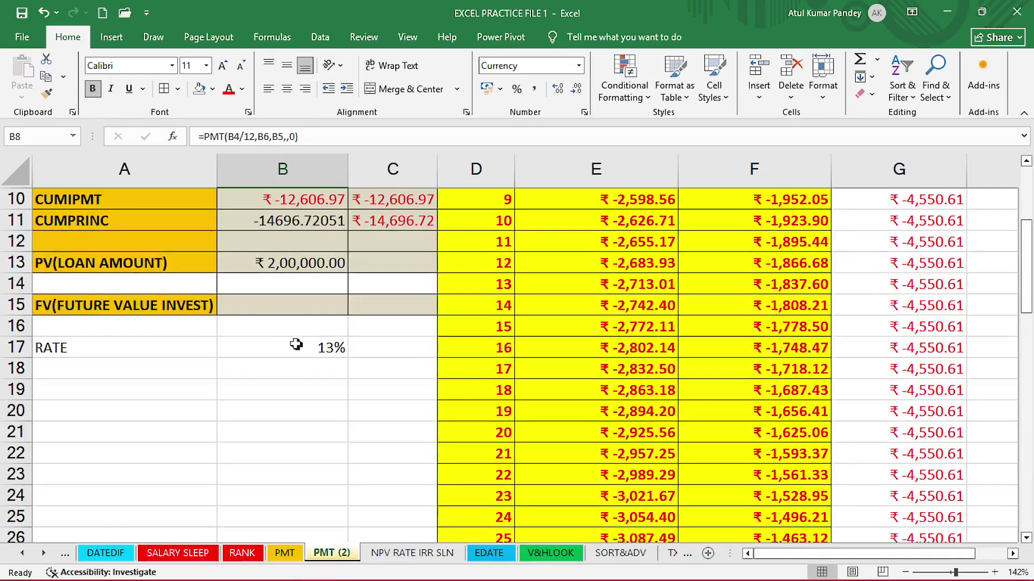
click(277, 304)
text(=)
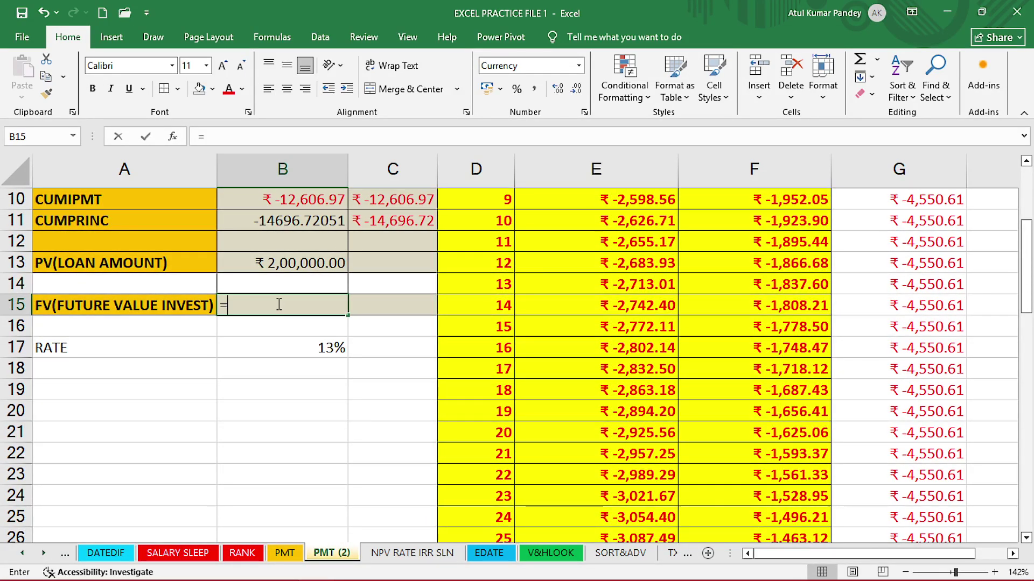
text(FV()
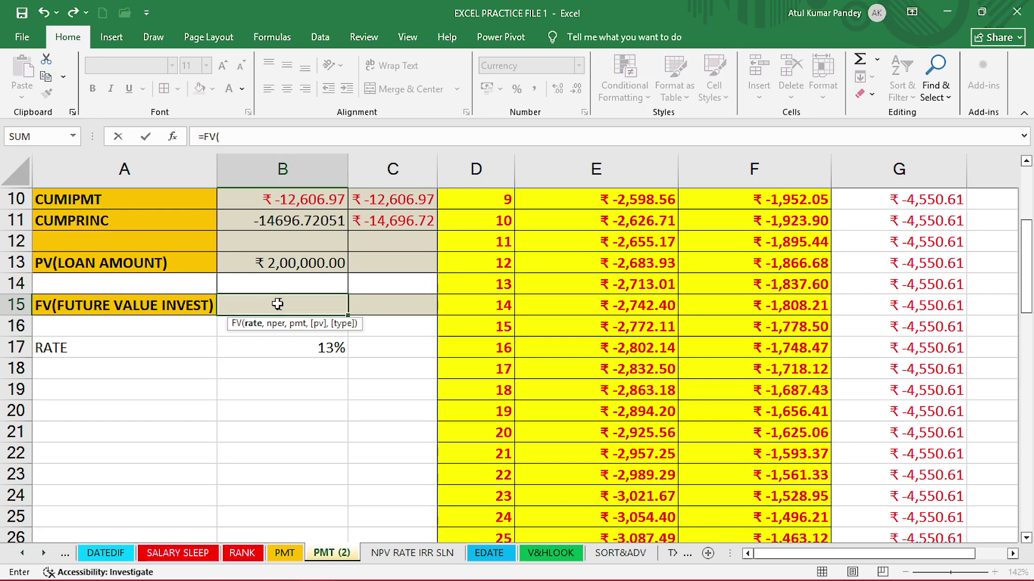
scroll(277, 303, up, 3)
scroll(277, 304, up, 1)
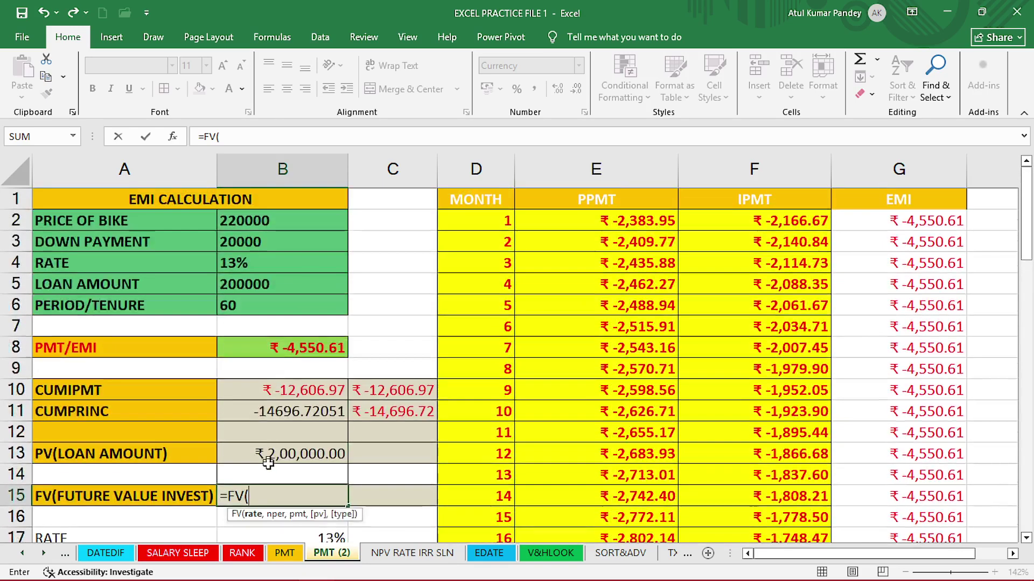
click(263, 265)
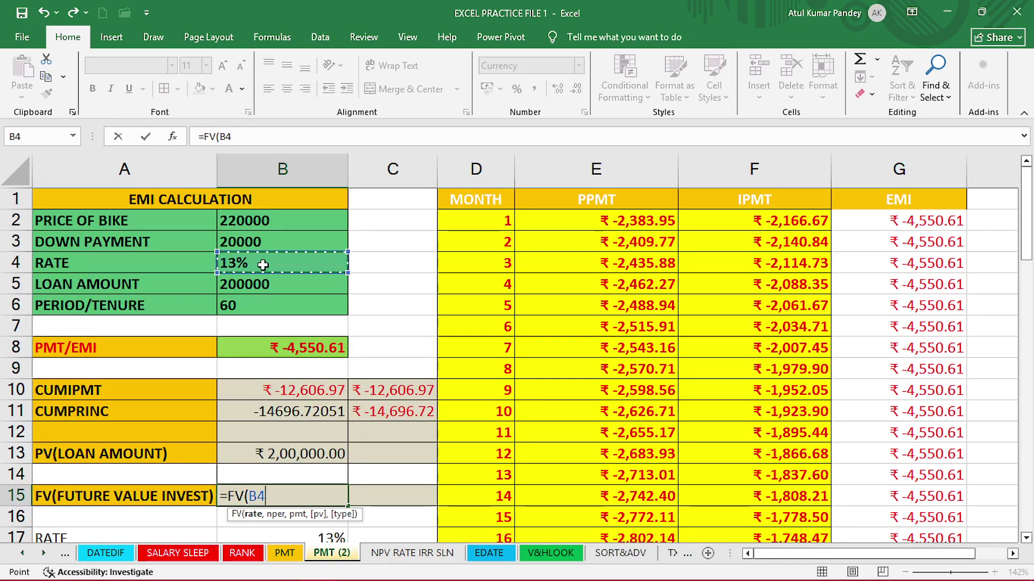
text(/12)
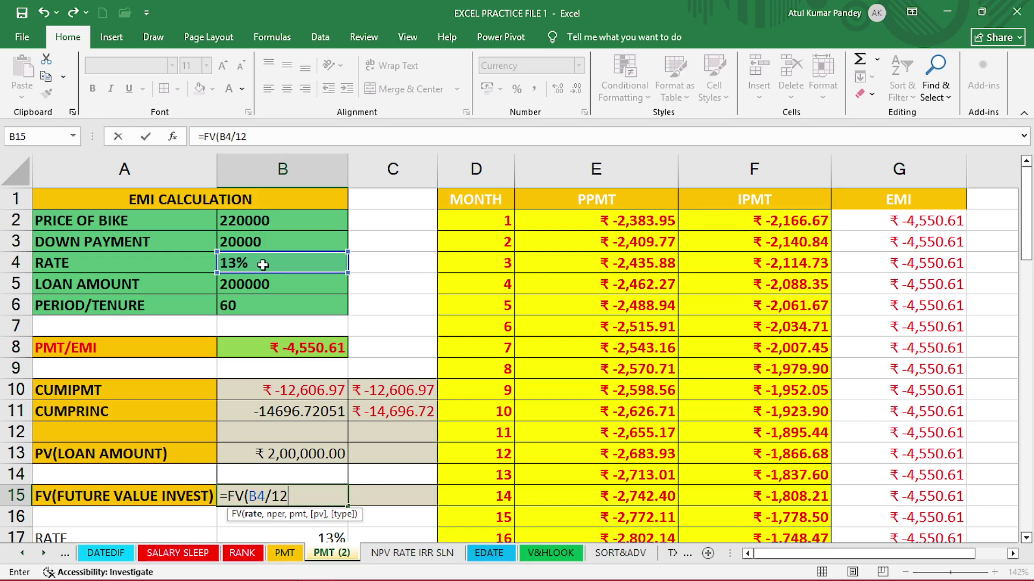
Complete B15's FV formula with B6 as nper and B8 as pmt.
text(,)
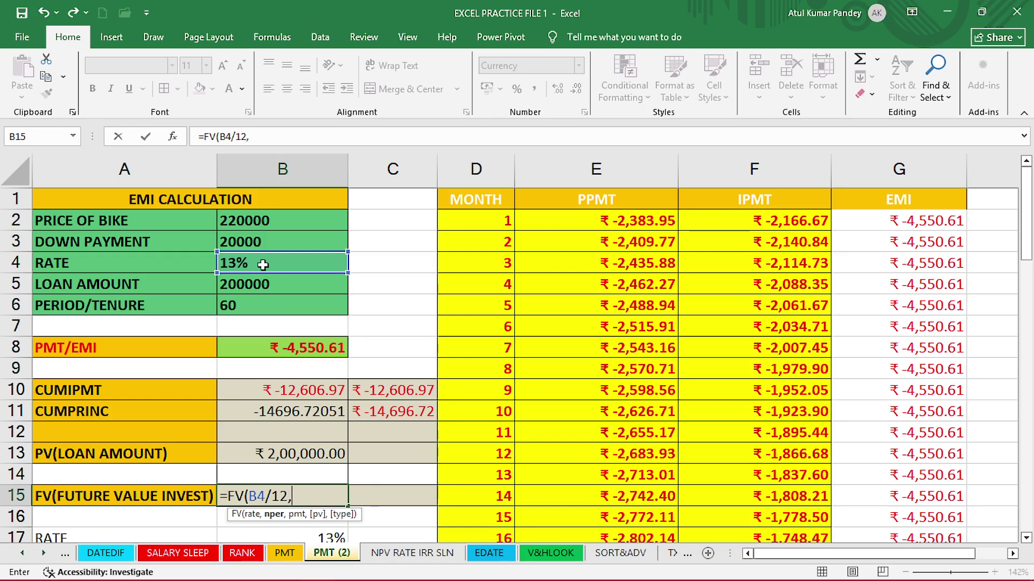
click(253, 307)
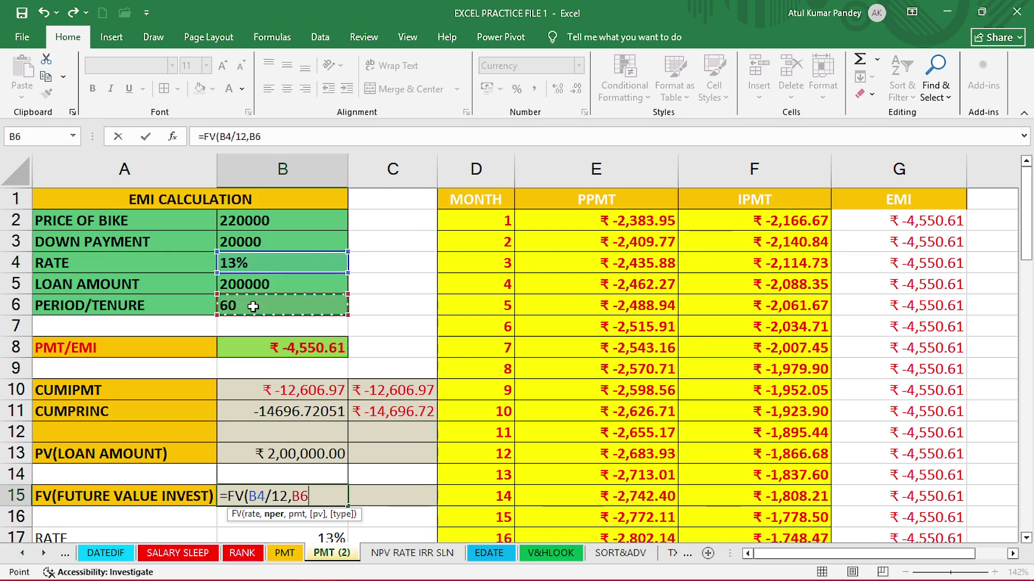
text(,)
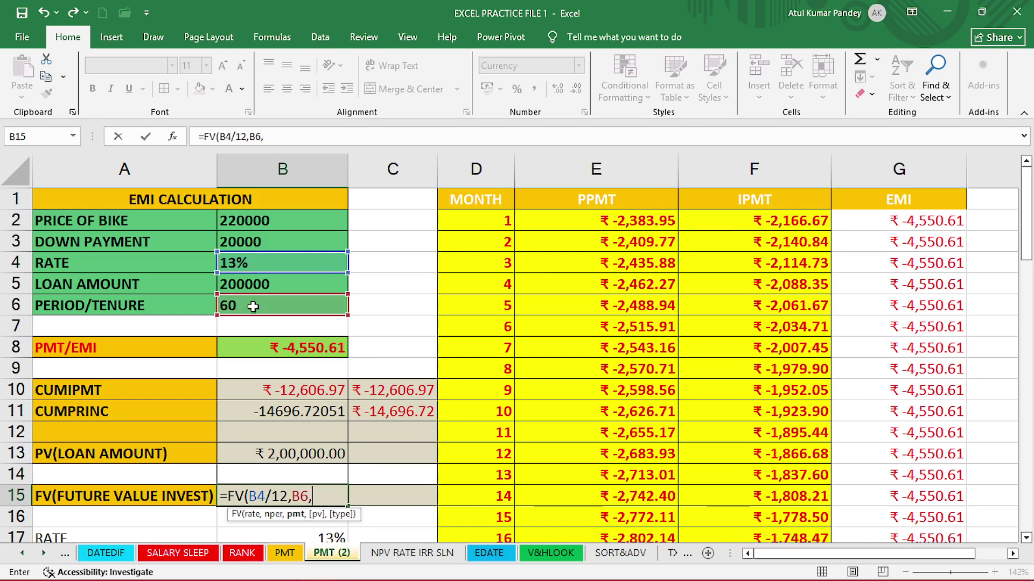
click(293, 350)
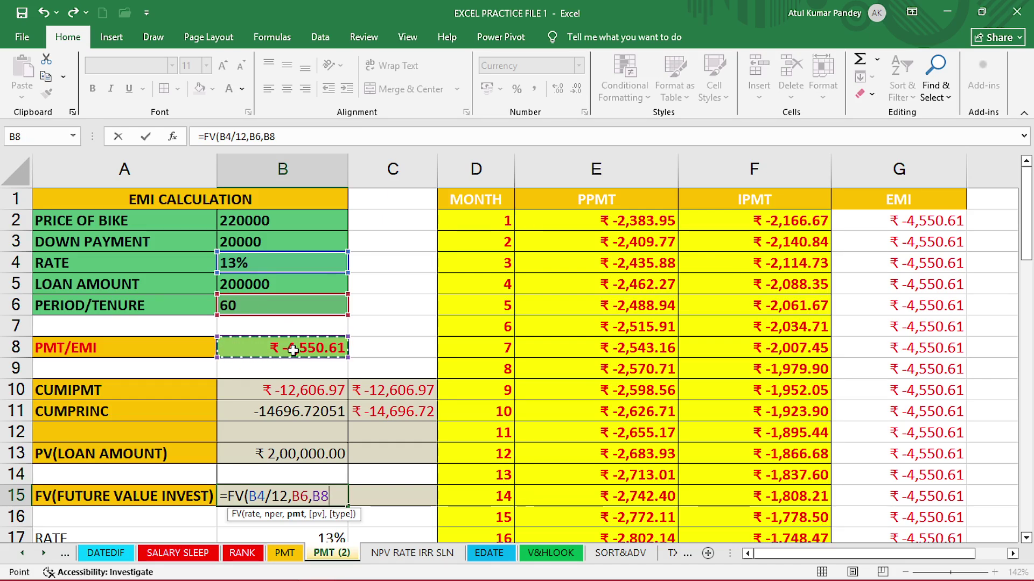
key(Return)
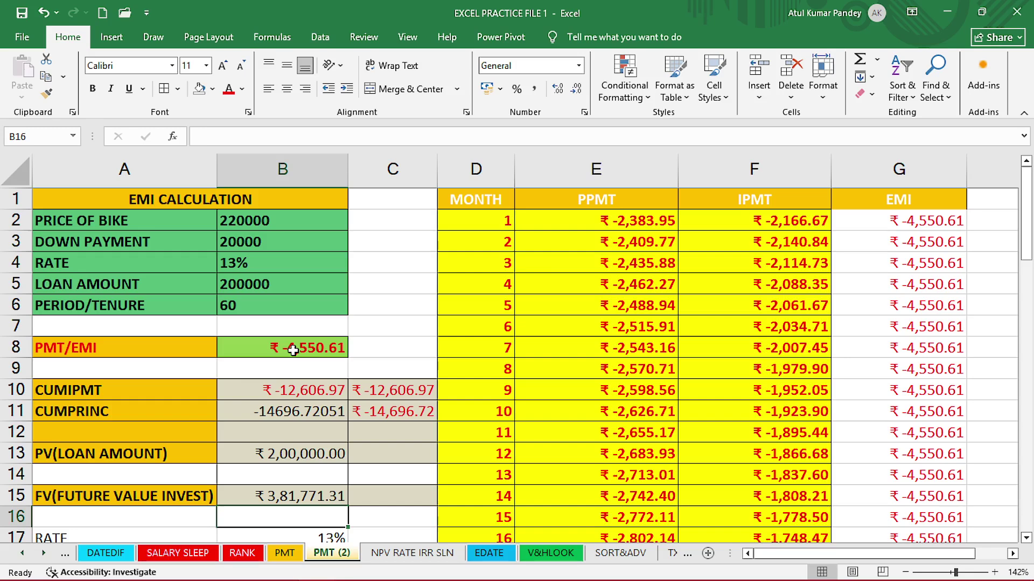
Review the FV result in B15 against the loan amount in B5 and the monthly payment schedule.
click(294, 493)
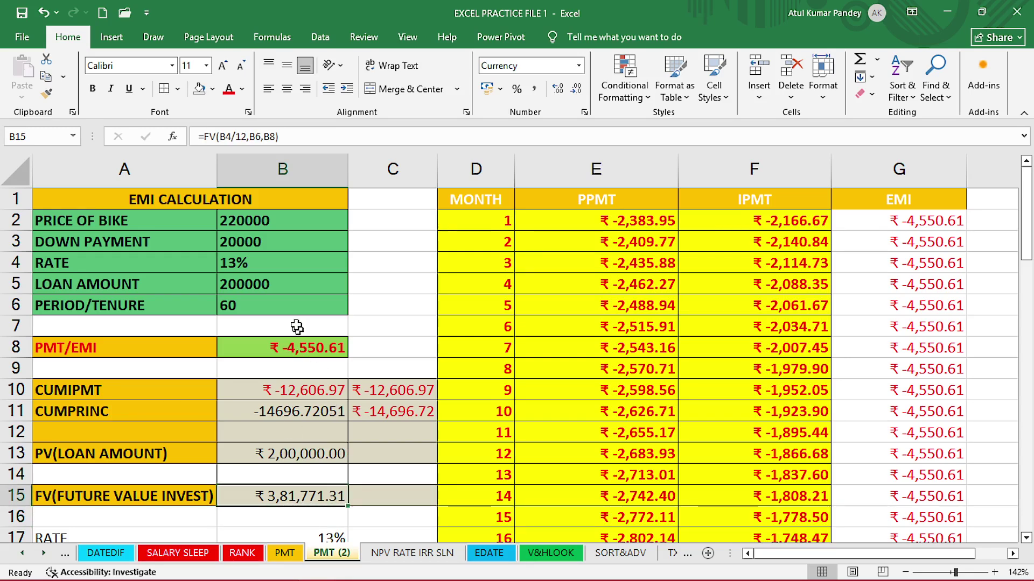
click(287, 284)
scroll(646, 462, down, 8)
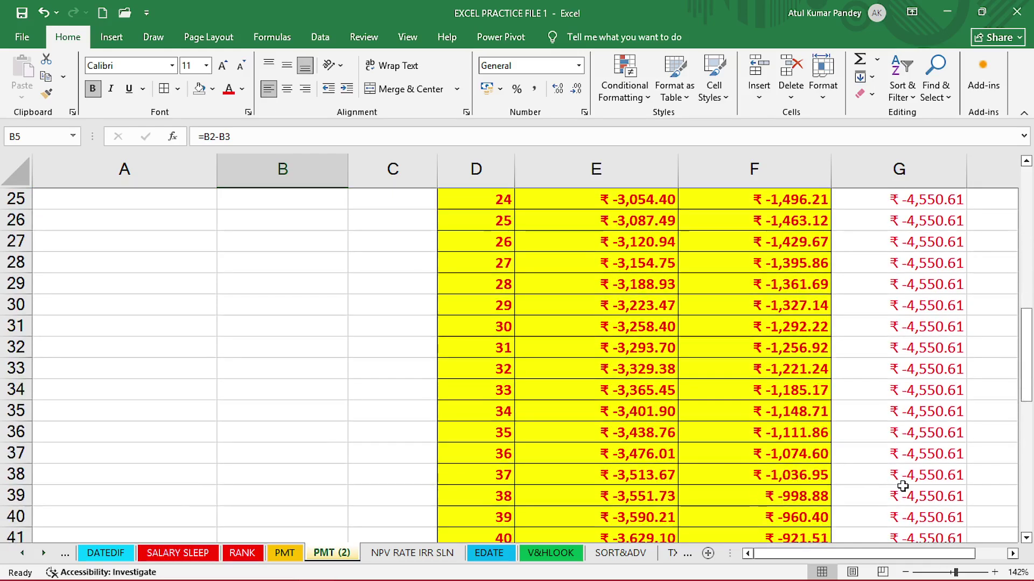
scroll(904, 490, down, 8)
scroll(879, 431, up, 13)
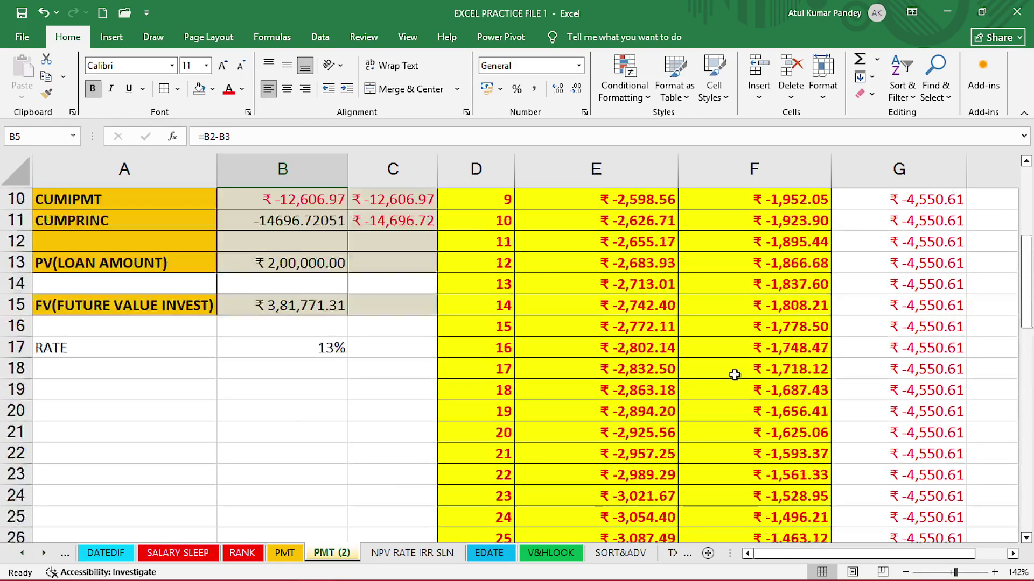
scroll(735, 375, up, 3)
scroll(312, 410, down, 1)
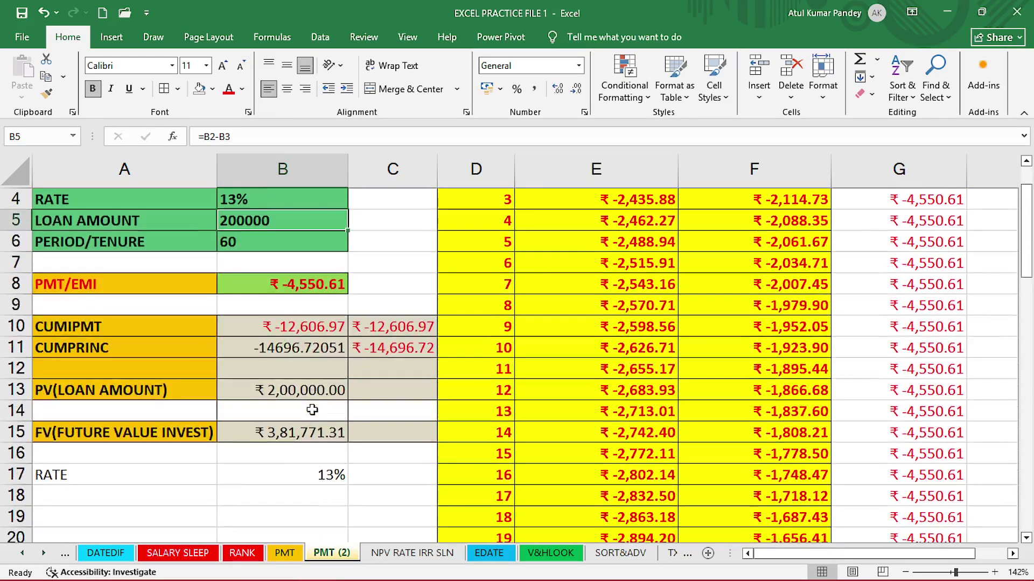
Review the EMI, tenure and rate cells, the FV formula in B15 and the first months of the PPMT and IPMT columns.
click(316, 288)
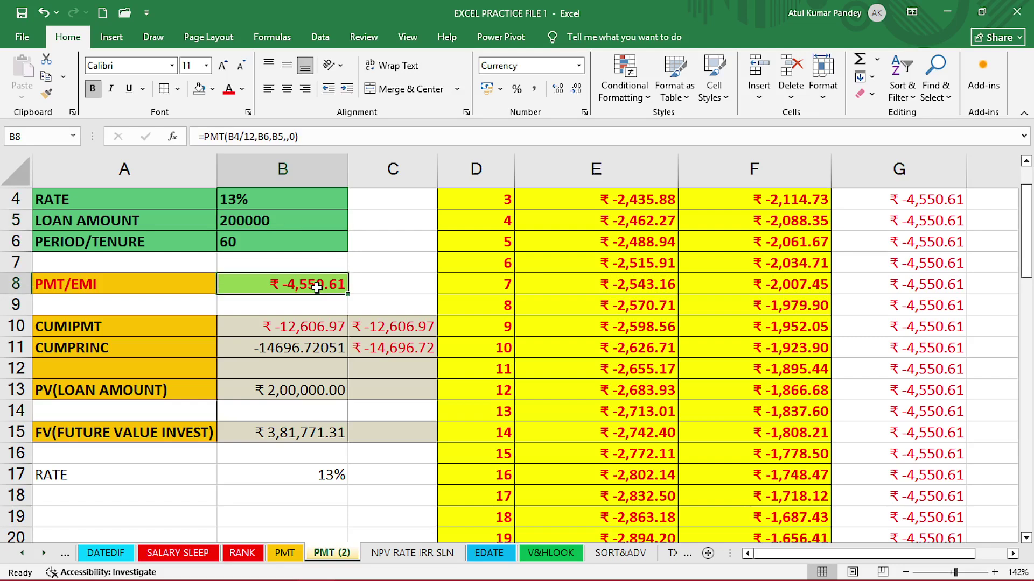
click(283, 243)
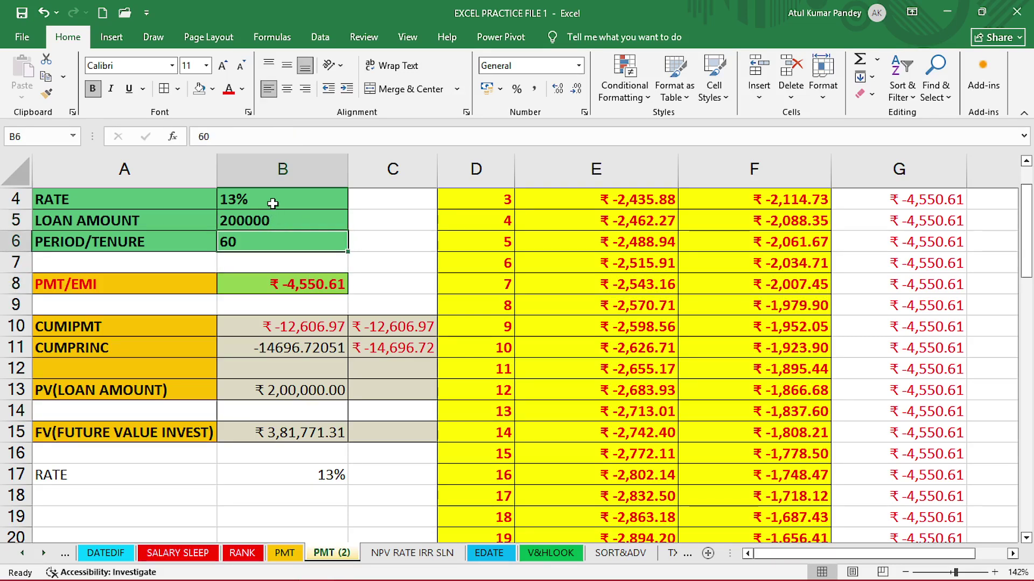
click(273, 204)
click(283, 436)
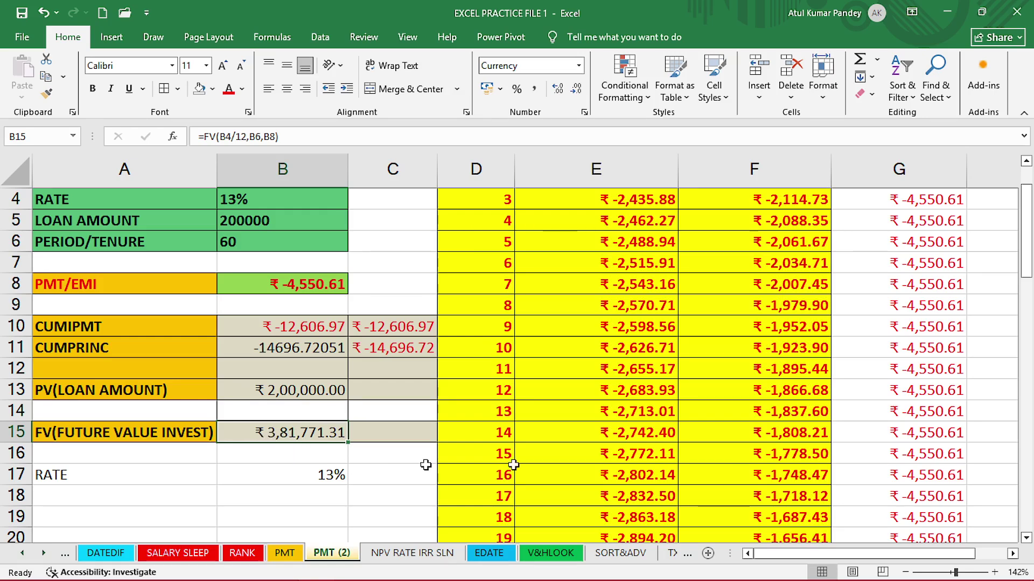
scroll(829, 360, up, 1)
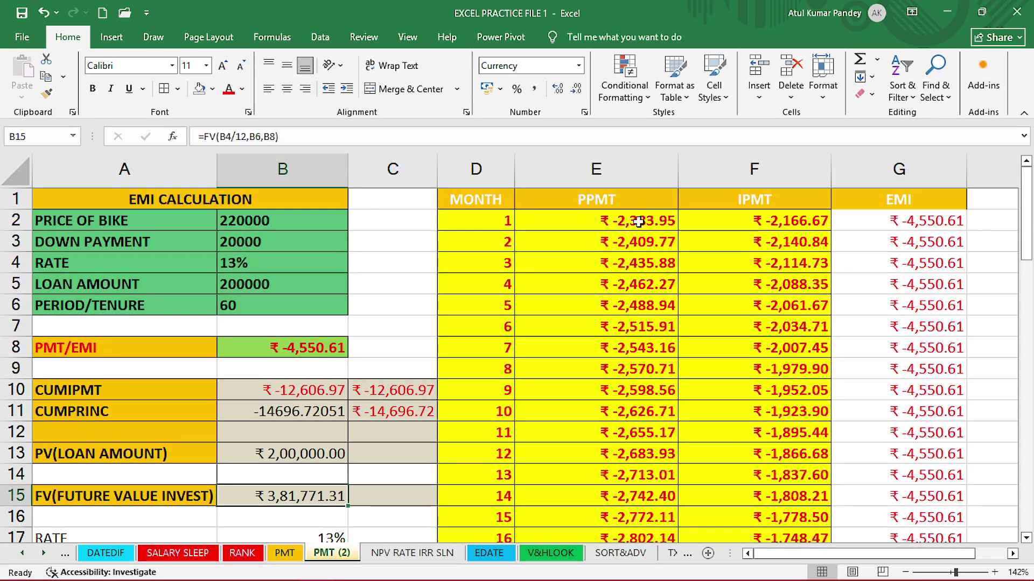
drag(640, 222, 643, 250)
drag(703, 223, 703, 270)
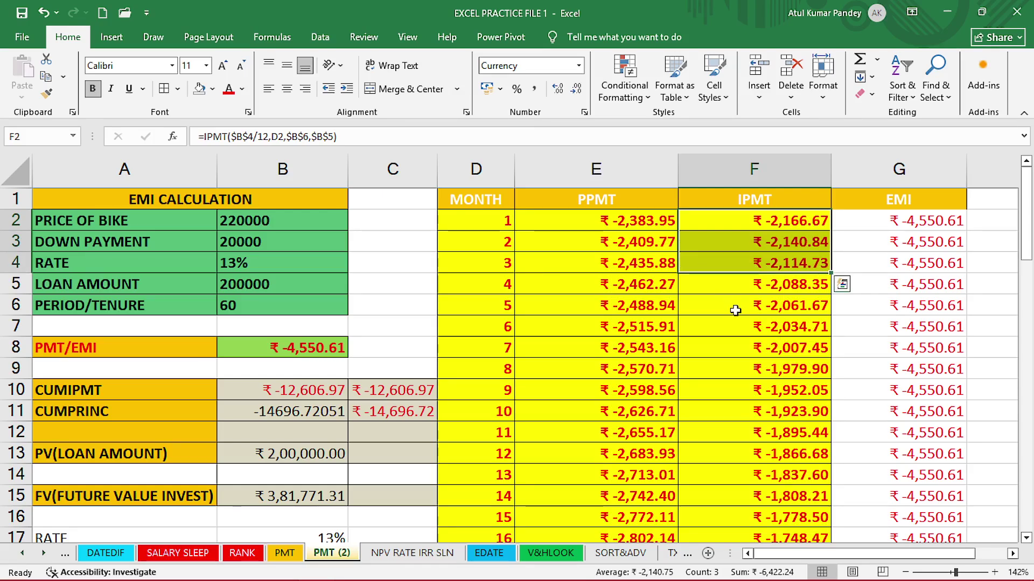
scroll(735, 315, down, 2)
scroll(539, 319, up, 2)
click(419, 345)
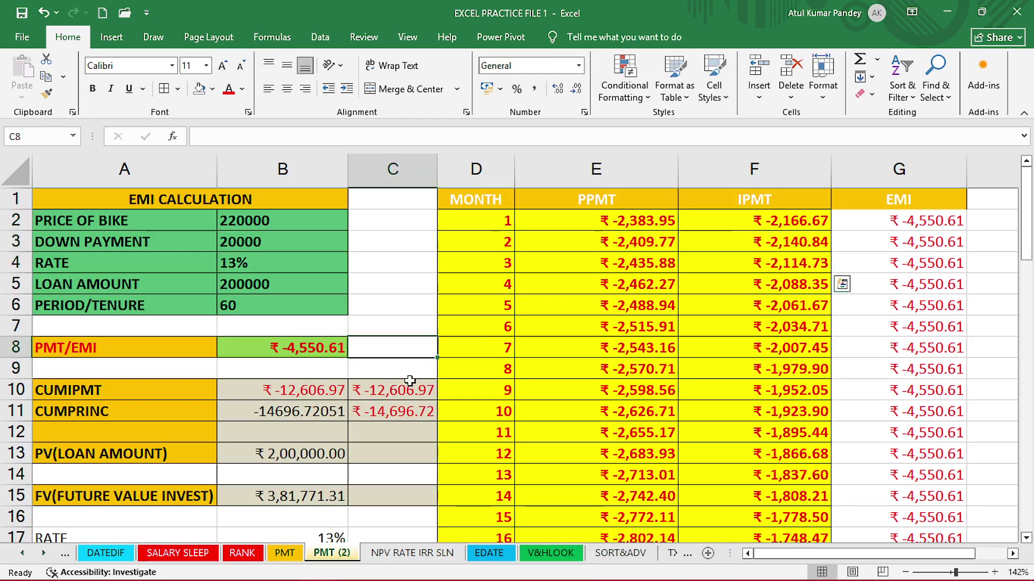
scroll(410, 383, down, 3)
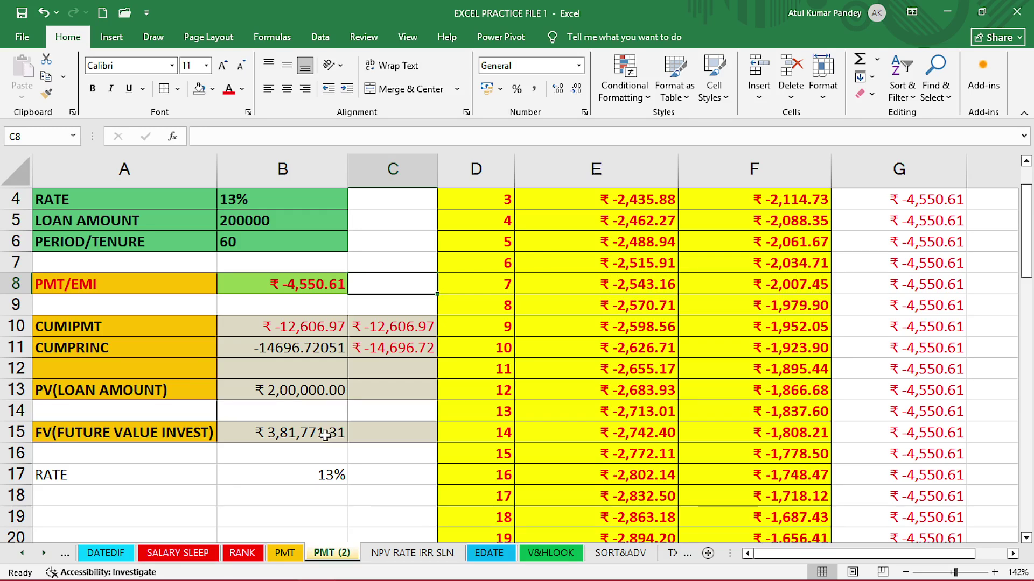
click(334, 434)
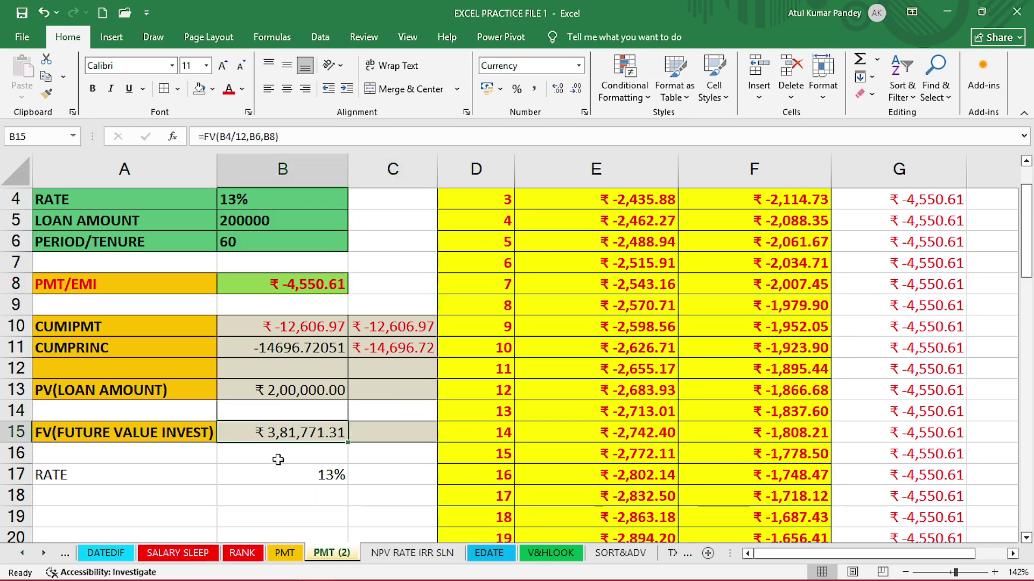
scroll(278, 463, up, 3)
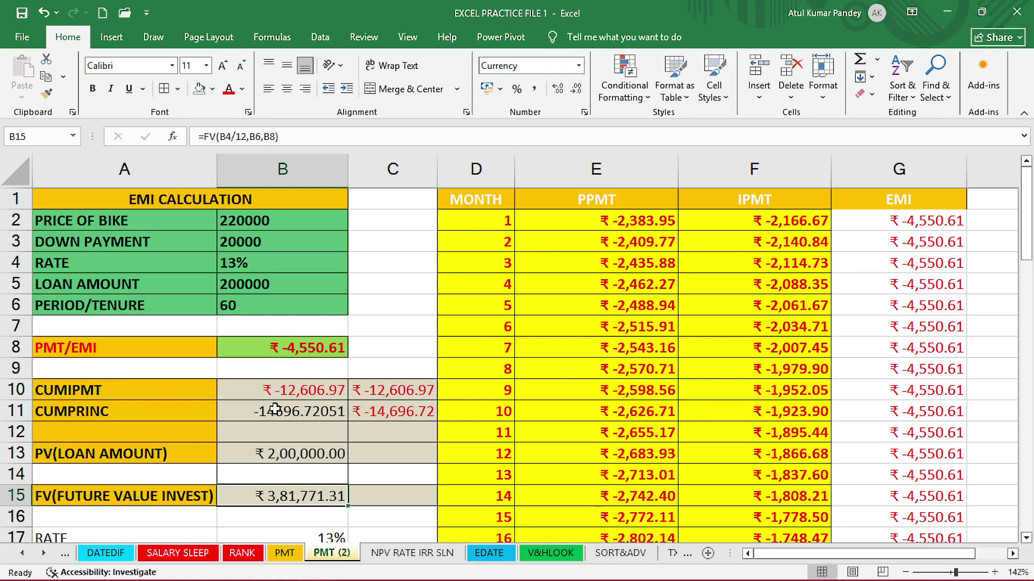
scroll(272, 422, down, 3)
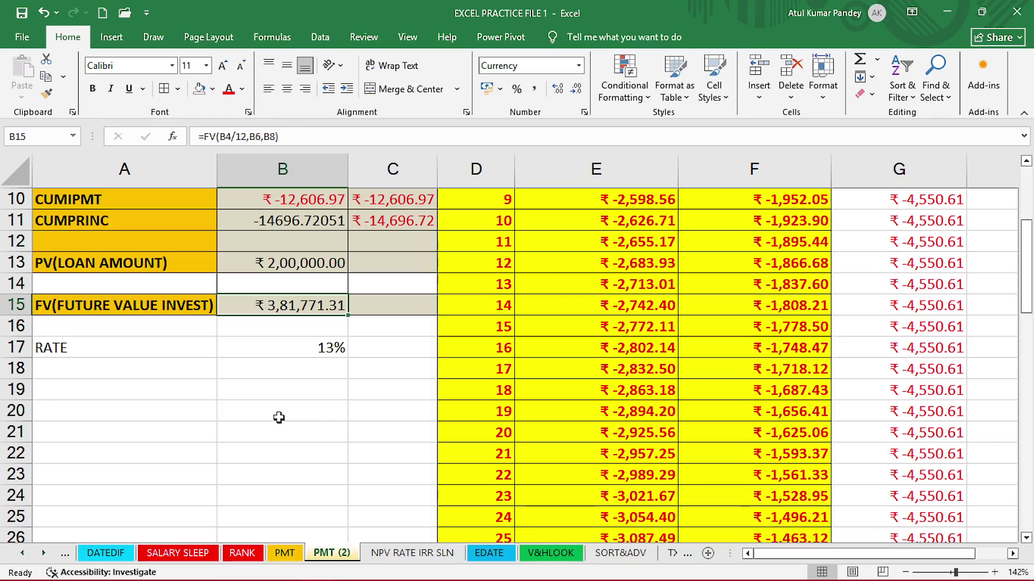
Replace the content of B17 with a RATE formula using B6 as nper, B8 as pmt and B5 as pv.
click(282, 353)
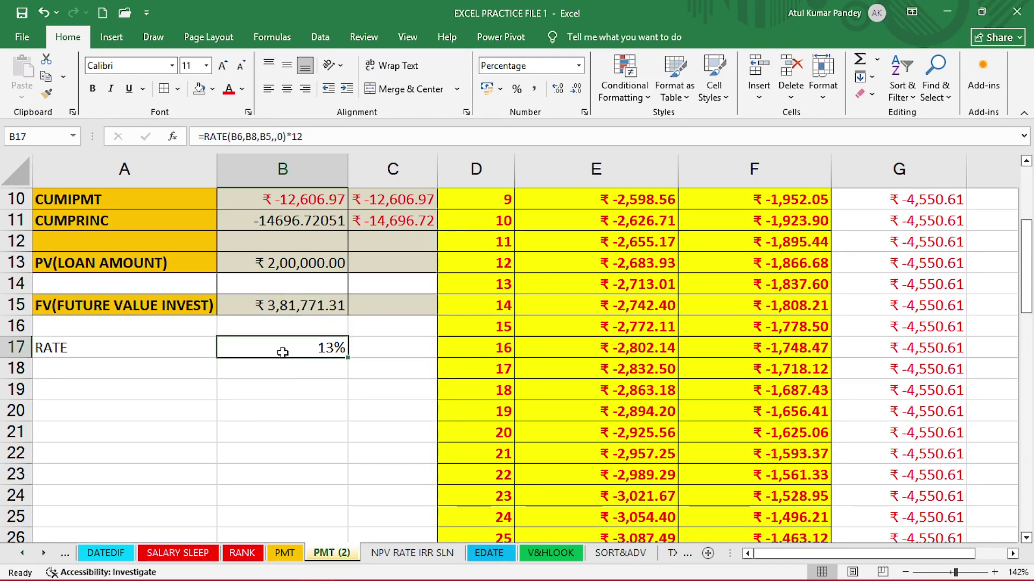
key(Delete)
scroll(283, 353, up, 2)
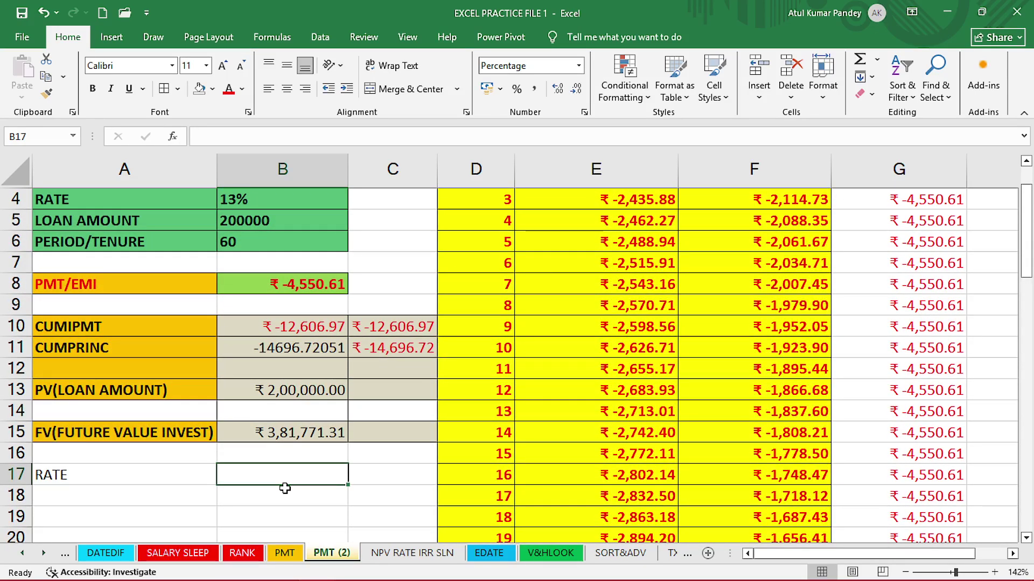
text(=RATE()
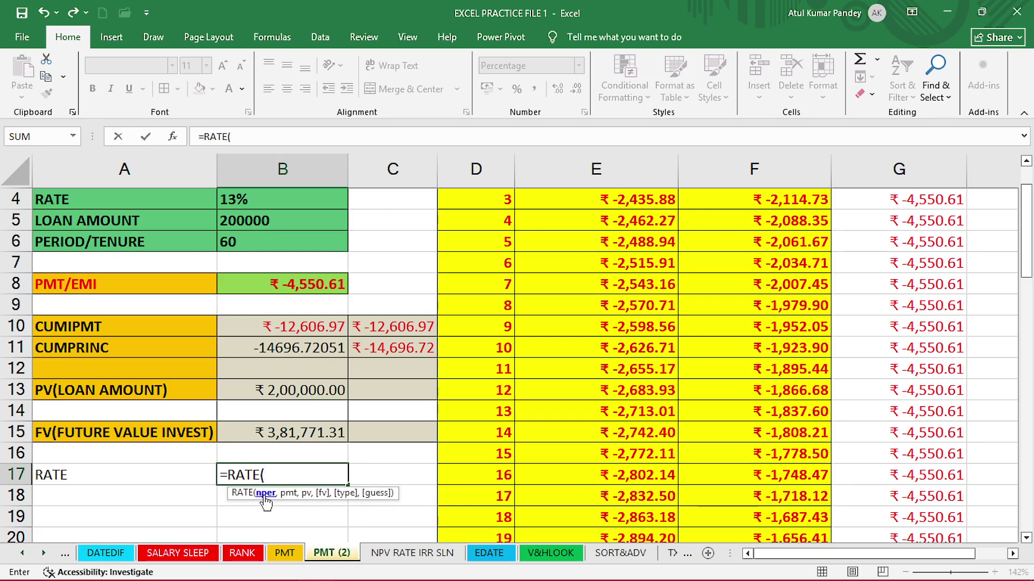
click(257, 247)
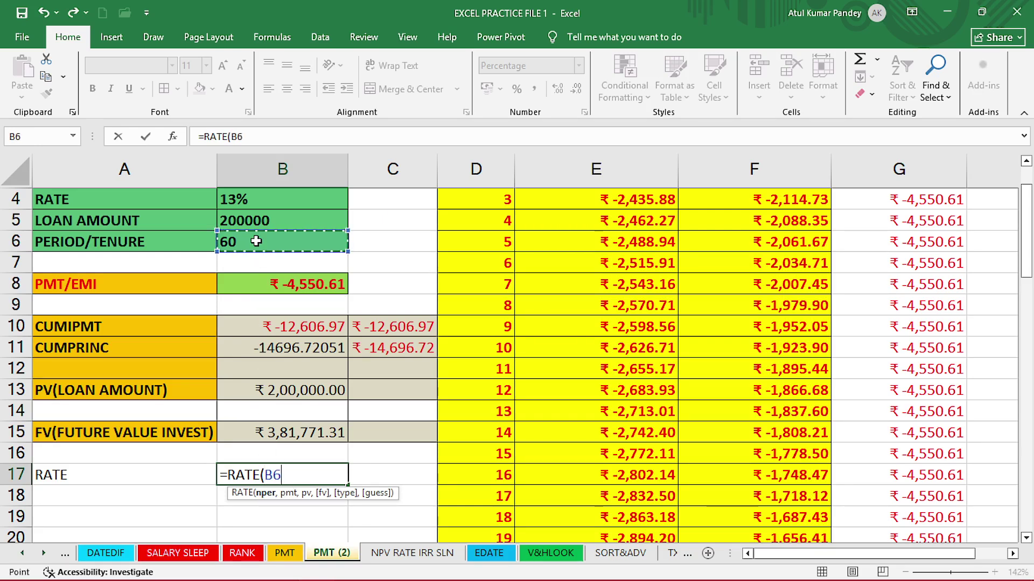
text(,)
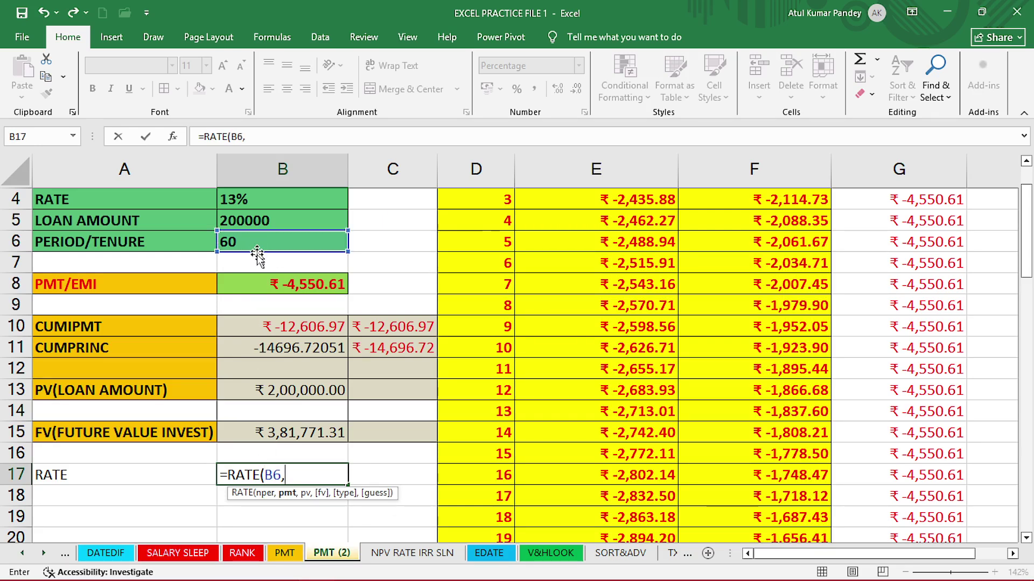
click(292, 289)
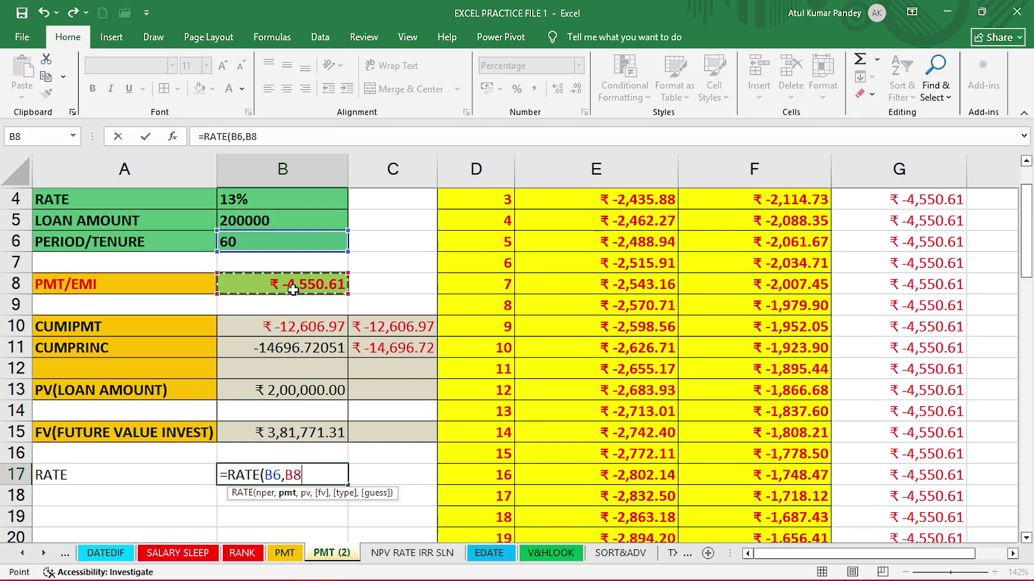
text(,)
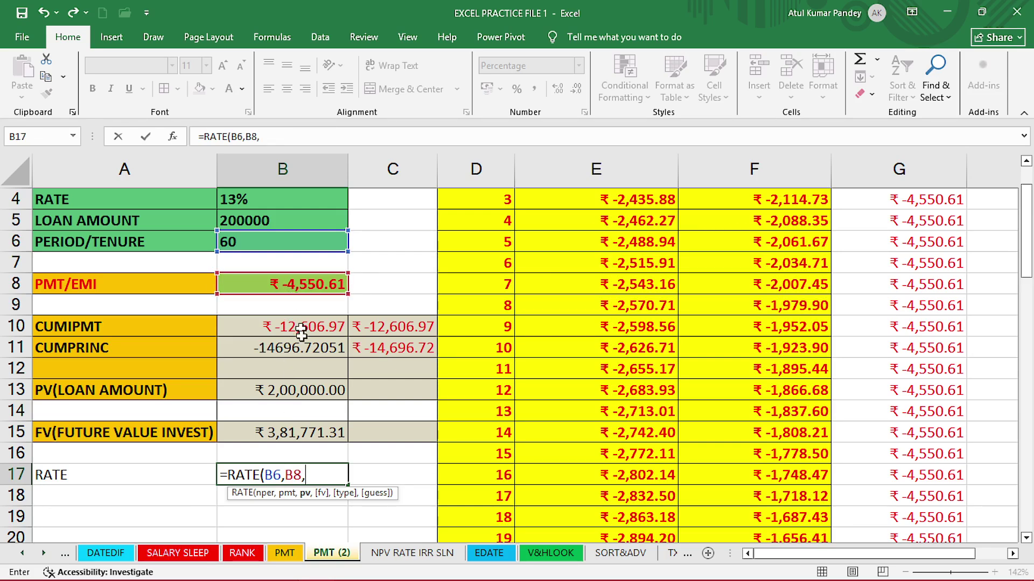
click(298, 227)
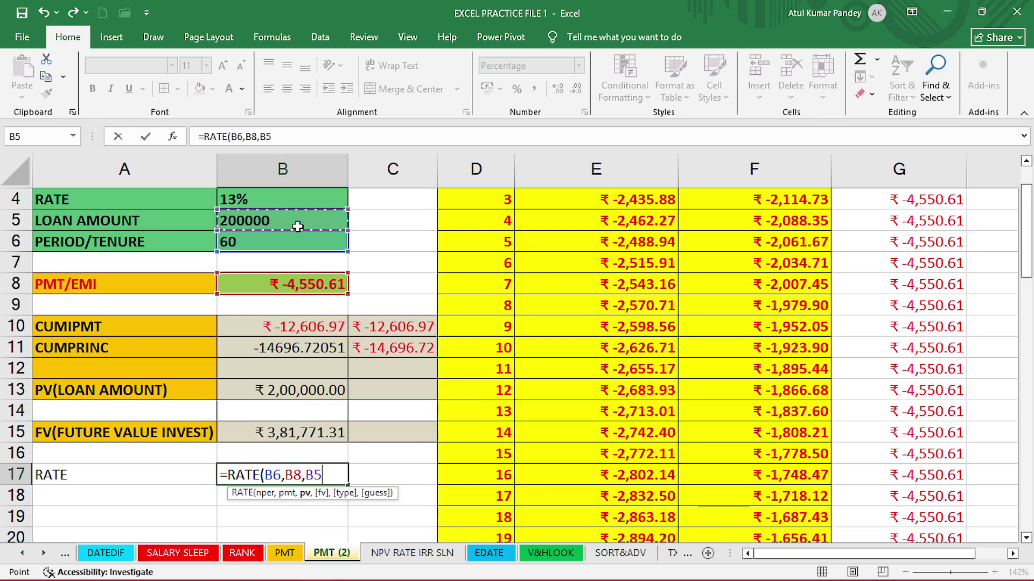
key(Return)
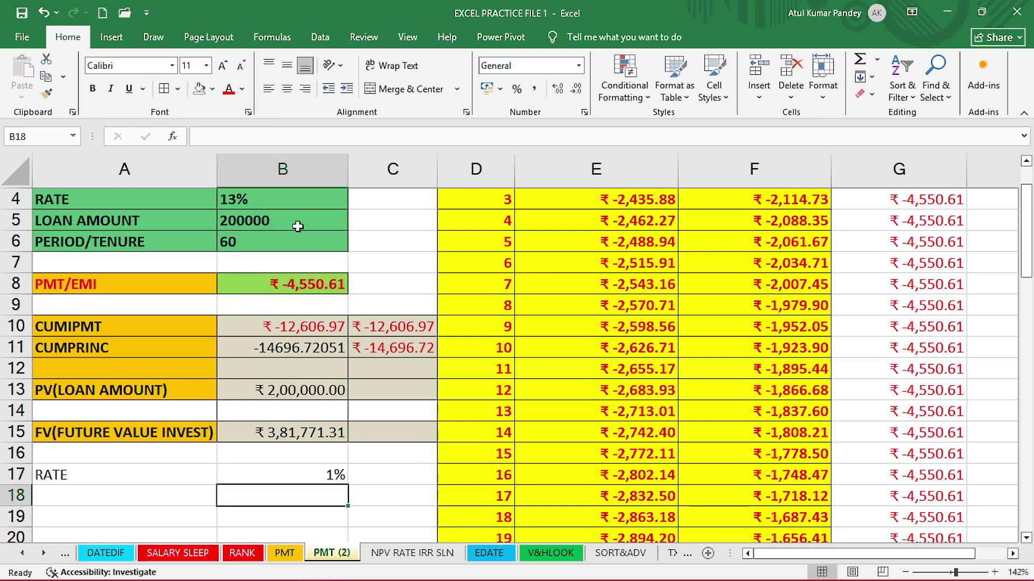
Multiply B17's RATE formula by 12 to get the annual rate.
click(328, 475)
double_click(331, 479)
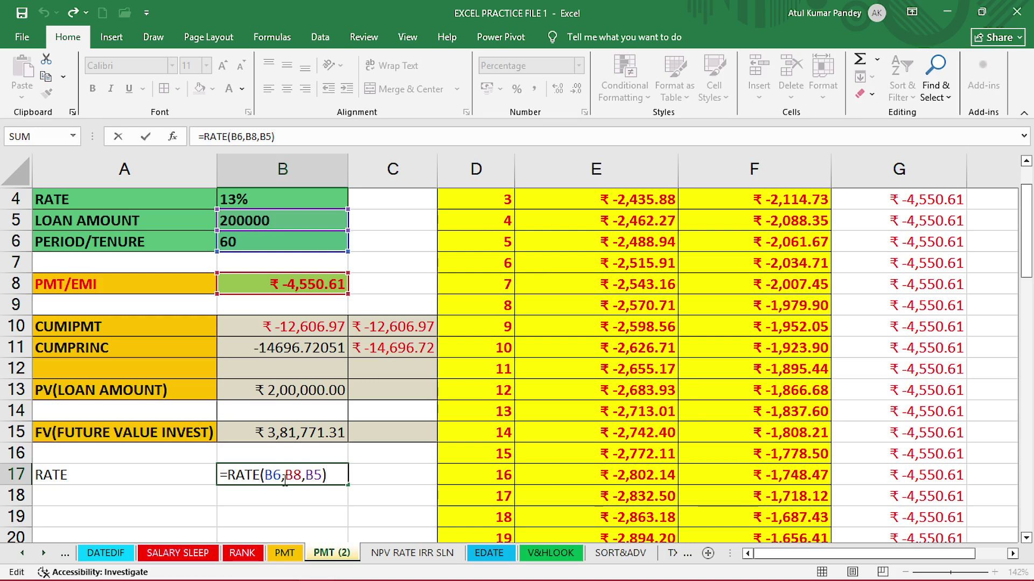
text(*12)
key(Return)
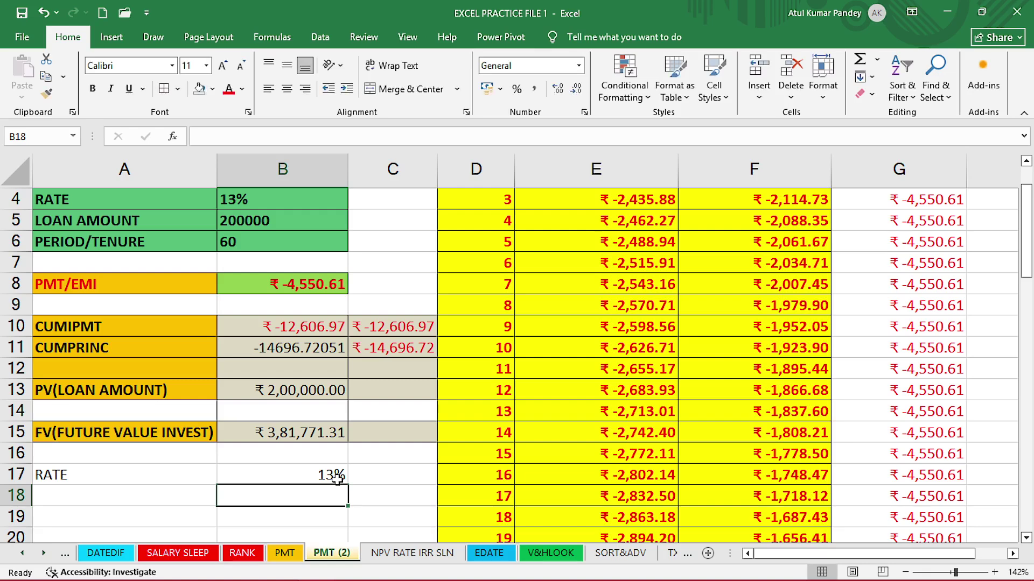
Examine the nper, pmt and pv arguments and the *12 multiplier in B17's RATE formula.
double_click(332, 475)
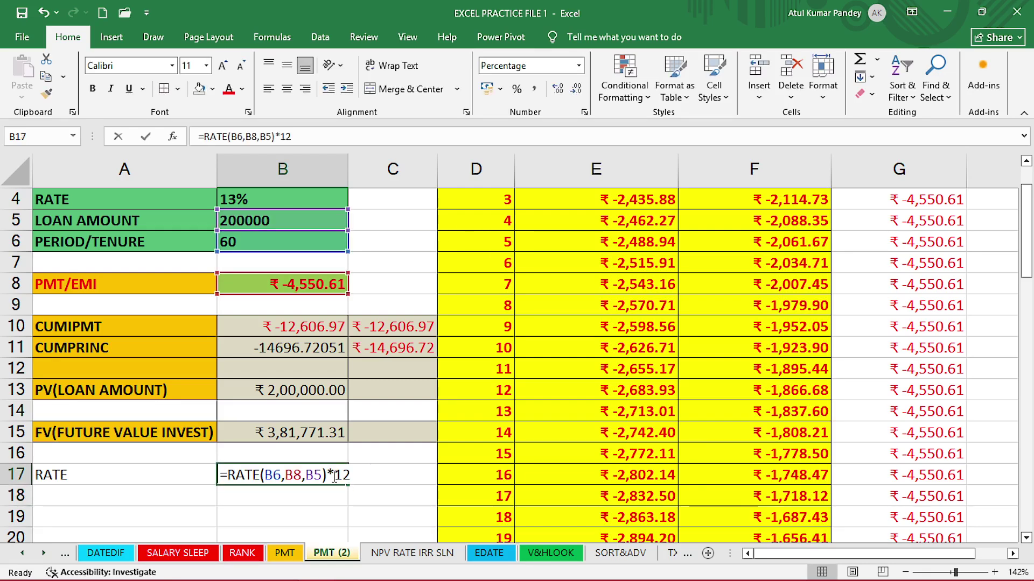
click(260, 476)
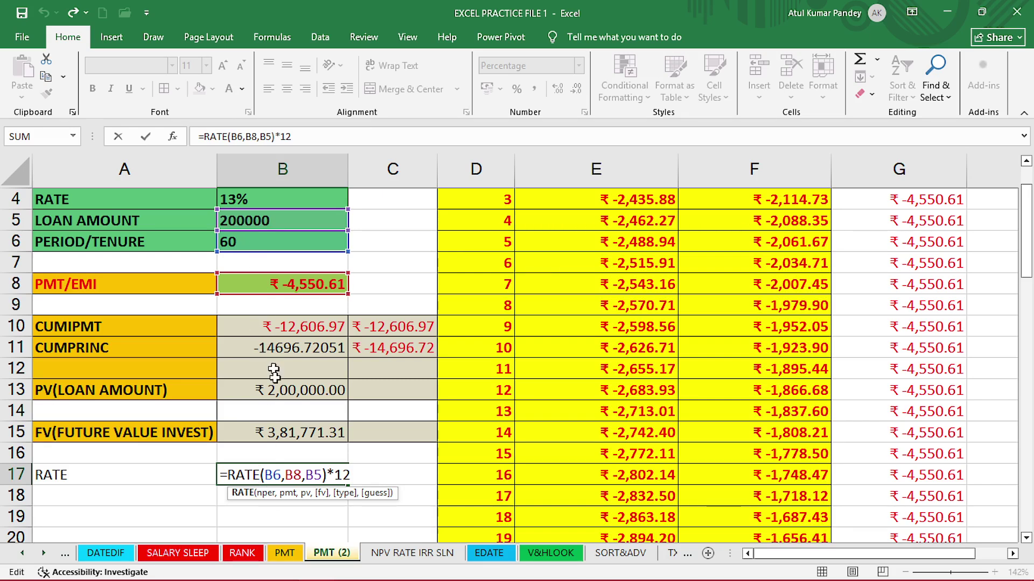
click(288, 493)
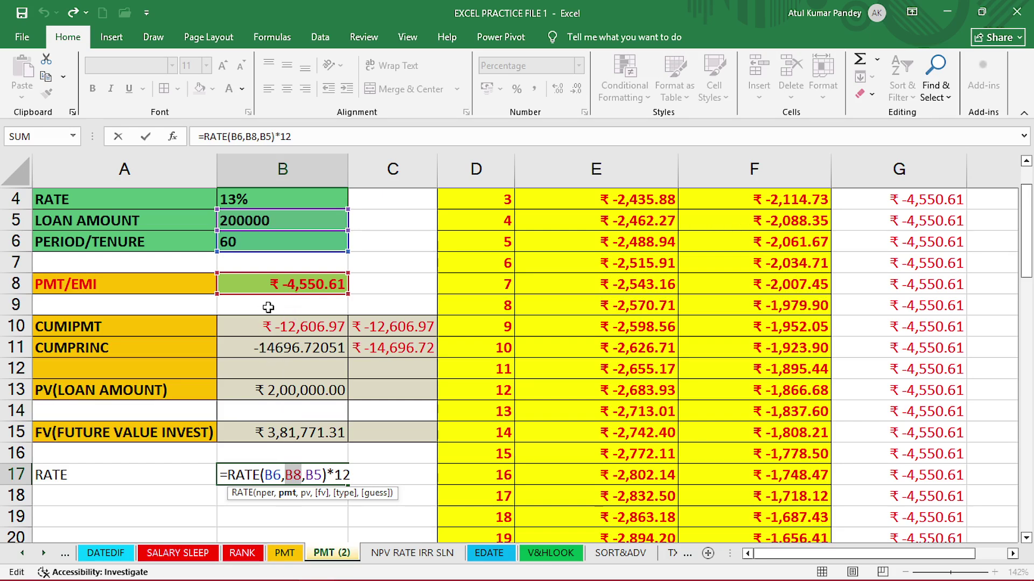
click(287, 494)
click(305, 494)
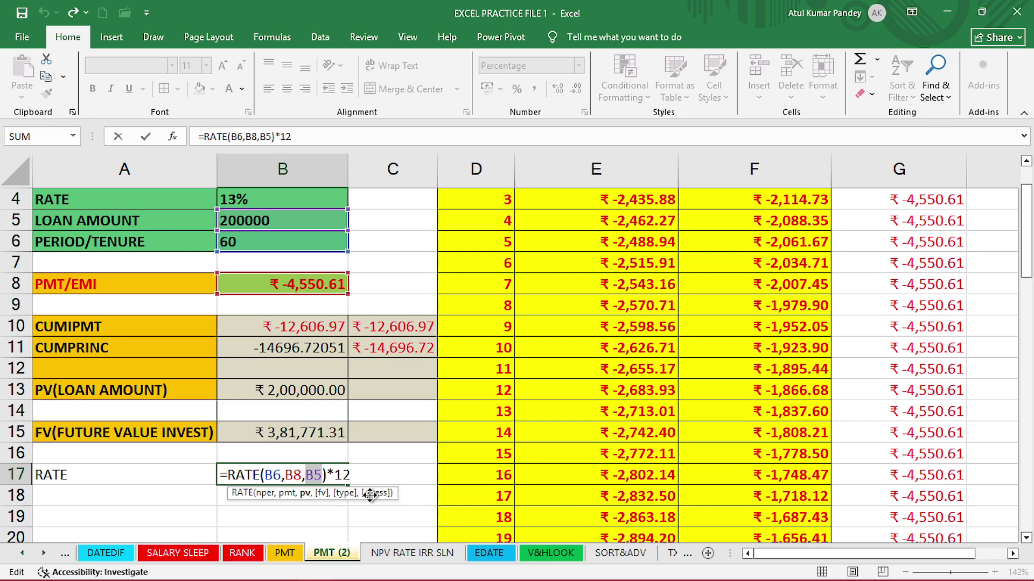
click(330, 475)
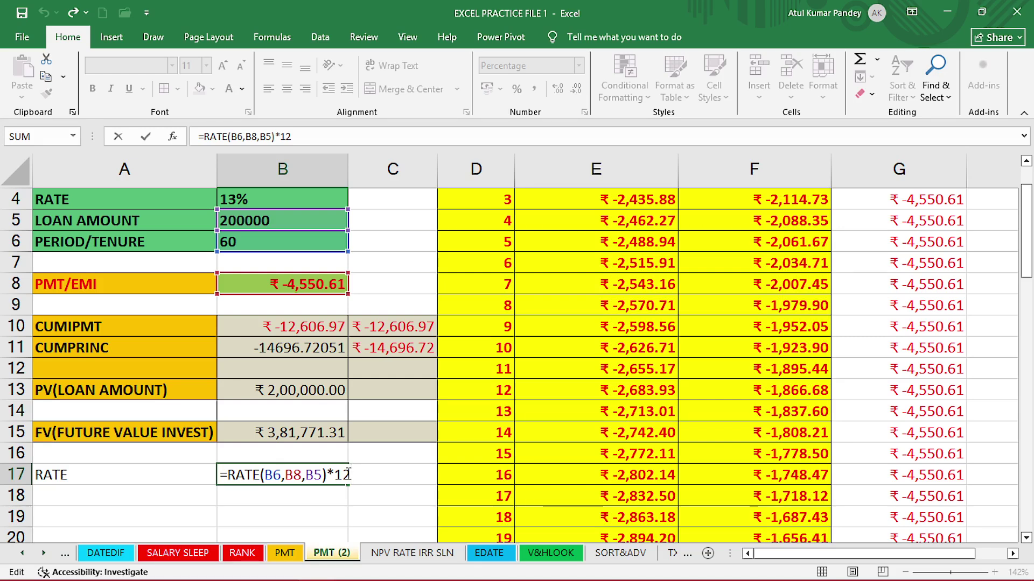
key(Return)
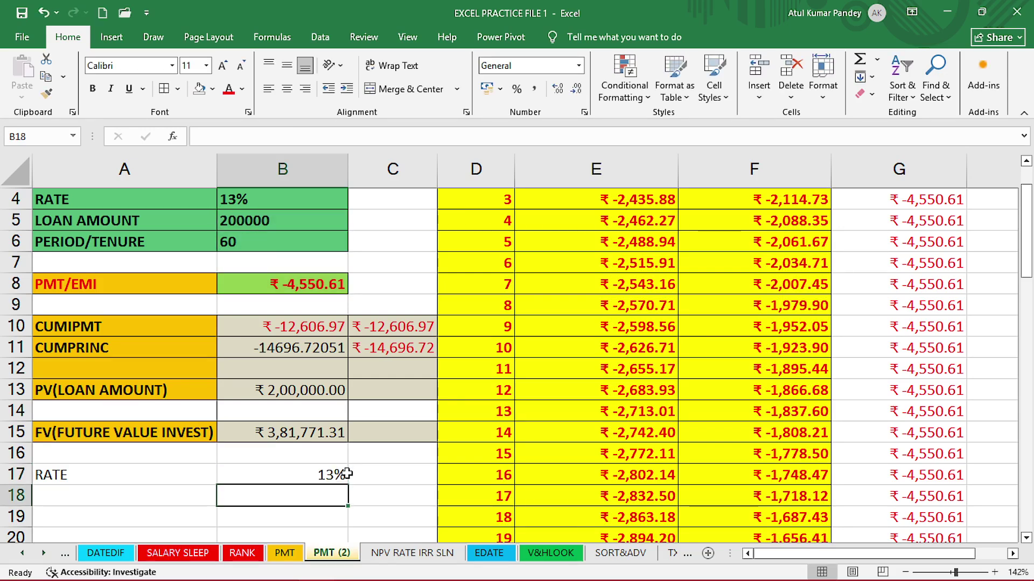
Compare the rate in B4 with the RATE result in B17, and look over the MONTH and PPMT columns.
scroll(340, 468, up, 1)
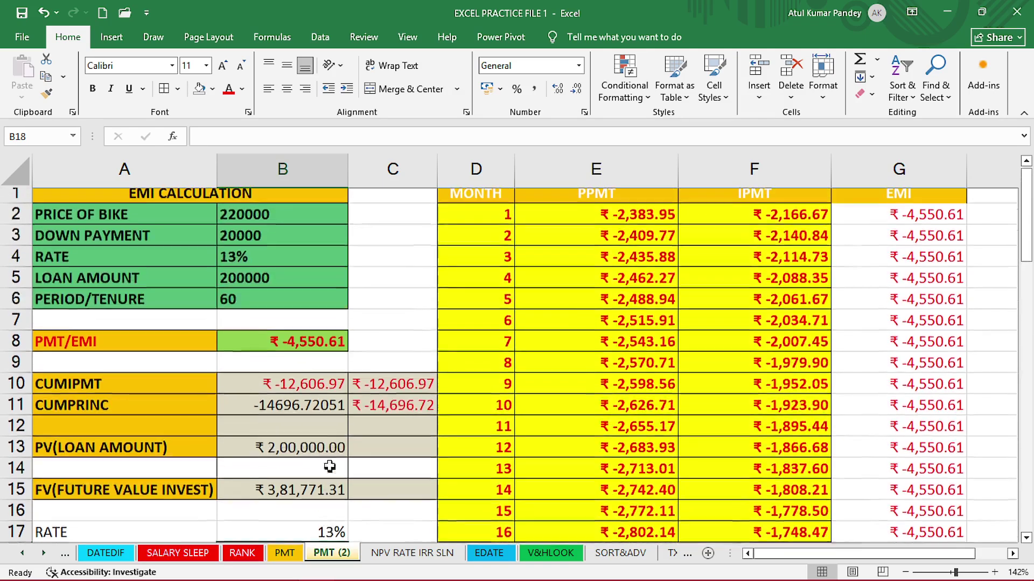
click(247, 262)
scroll(273, 277, down, 1)
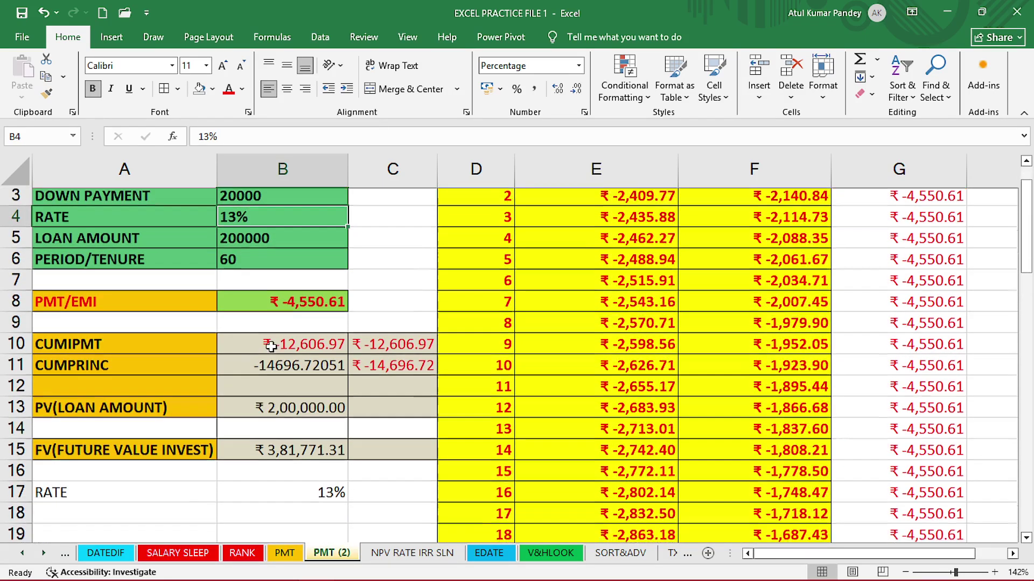
scroll(288, 399, up, 1)
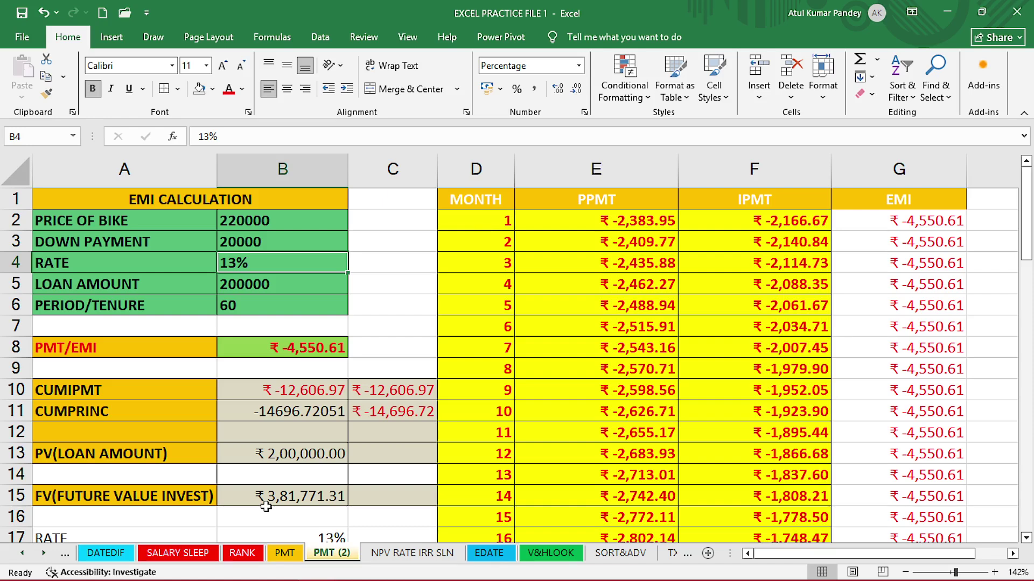
drag(469, 280, 501, 369)
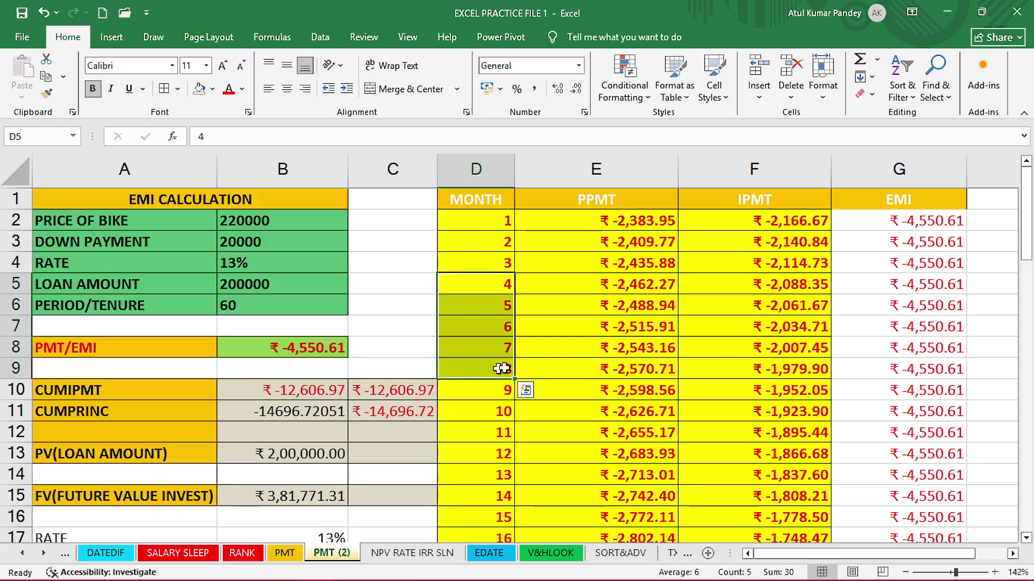
click(540, 363)
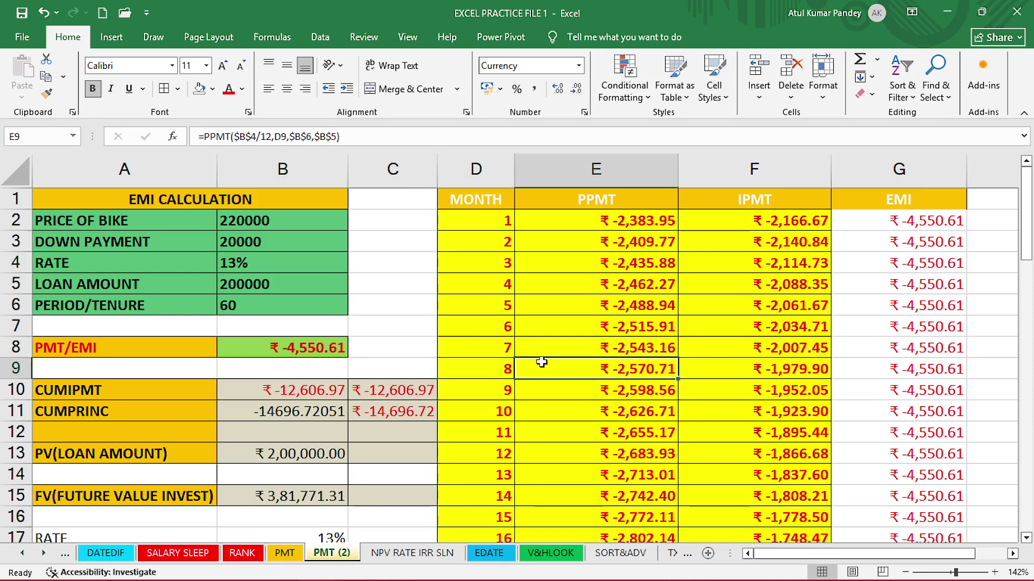
click(550, 332)
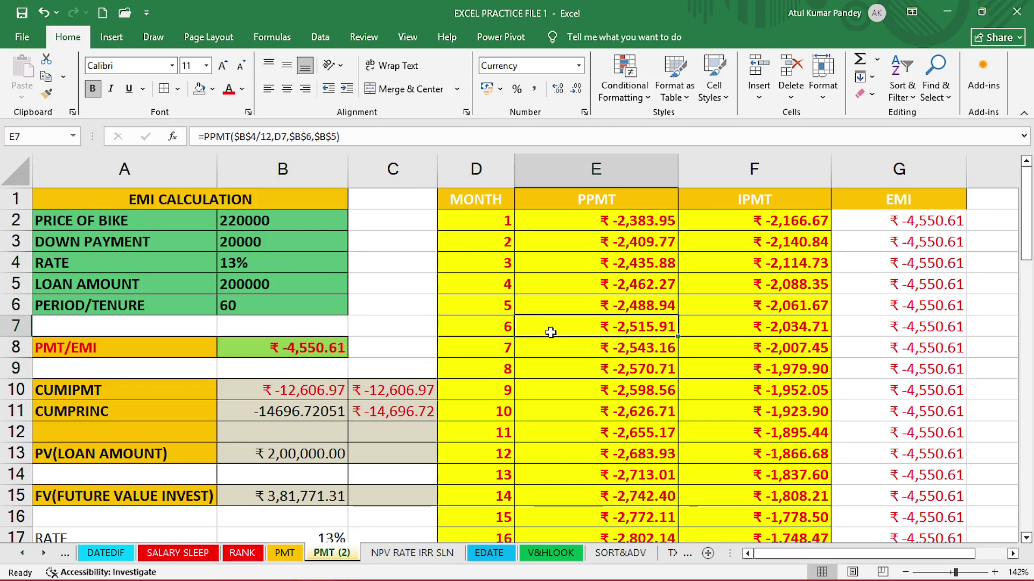